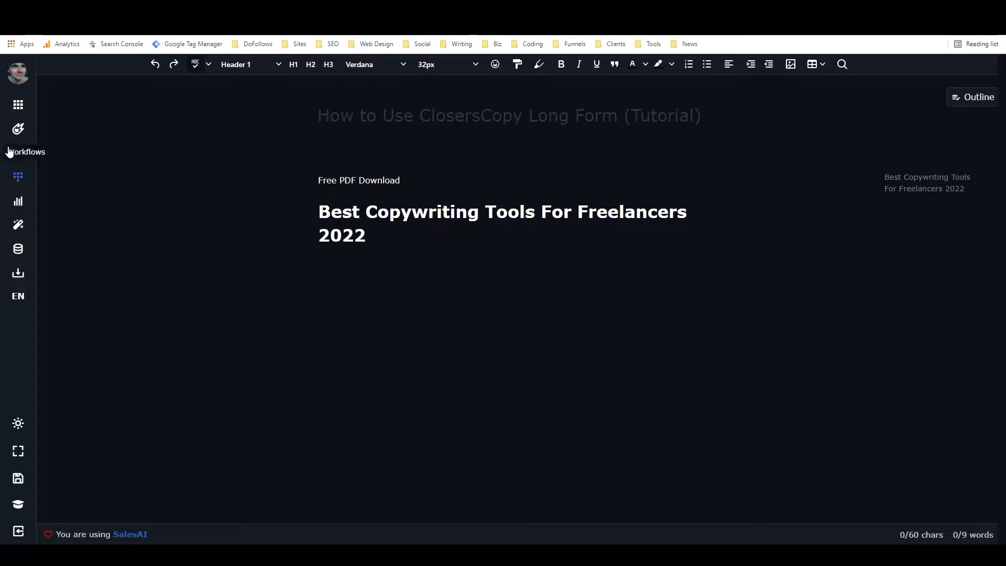
Step: Add a blank paragraph below the heading and view the Longform and Frameworks tools
left_click(18, 131)
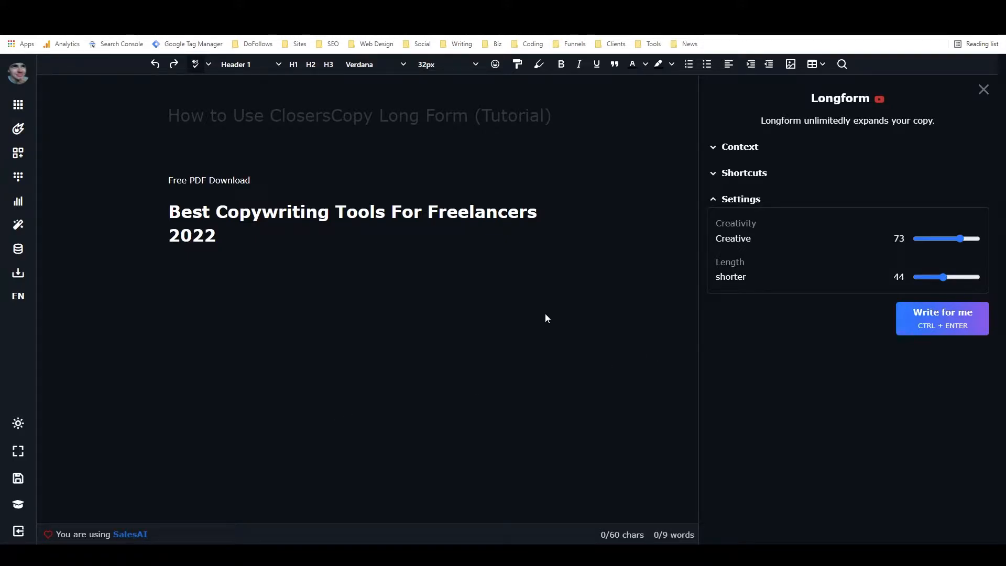
key("Return")
left_click(18, 152)
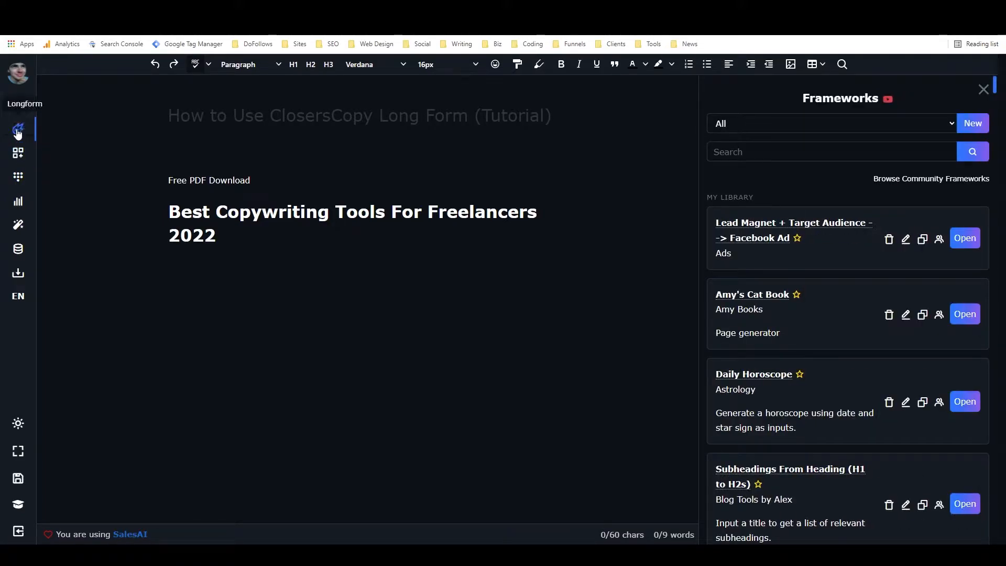
left_click(17, 131)
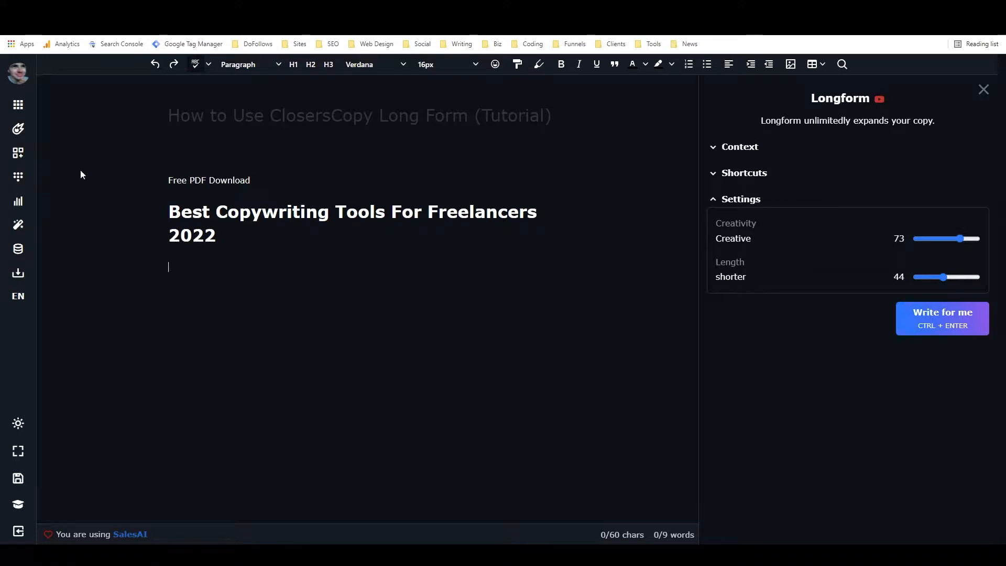
Step: Close Longform and review the available AI models without switching from SalesAI
left_click(19, 131)
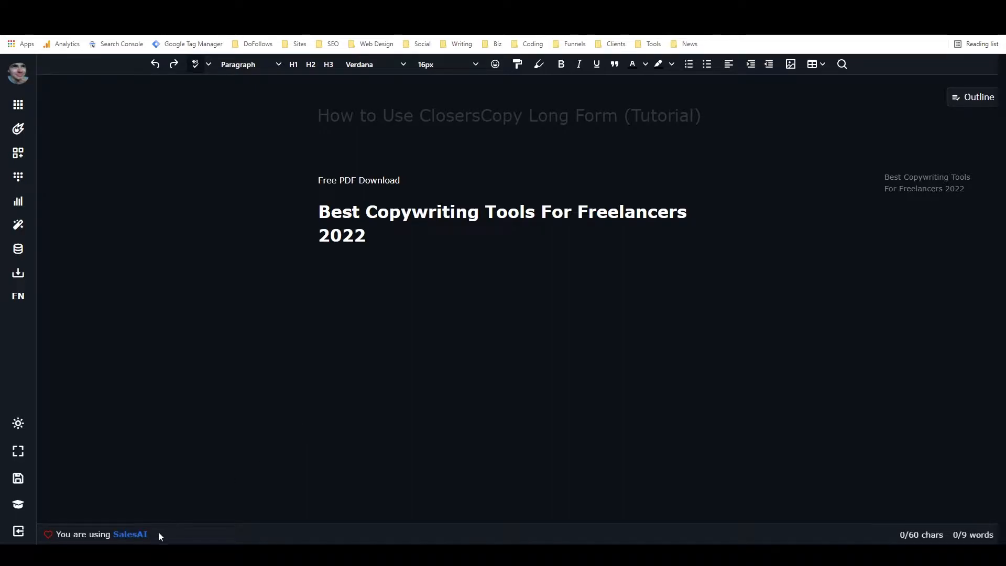
left_click(130, 533)
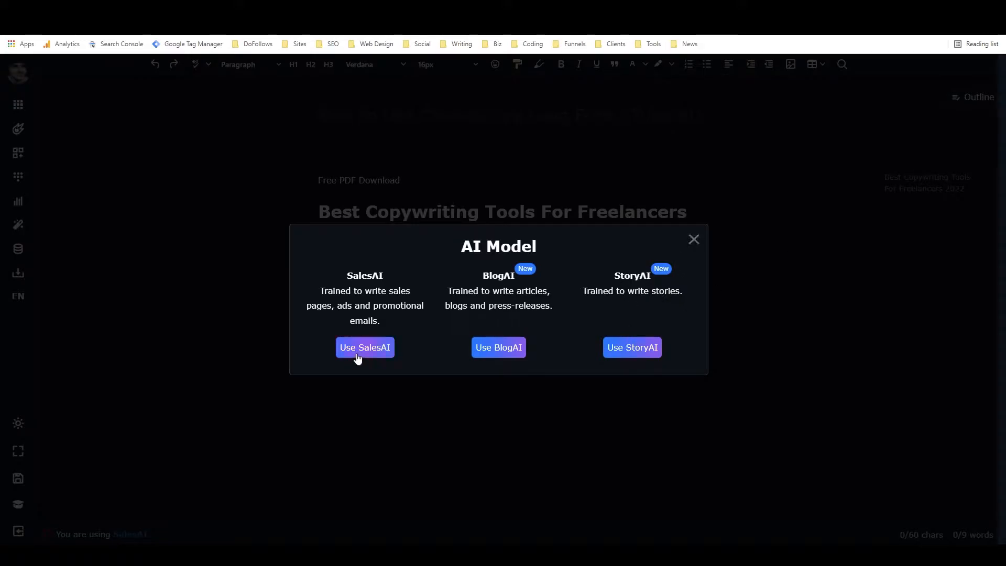
left_click(695, 240)
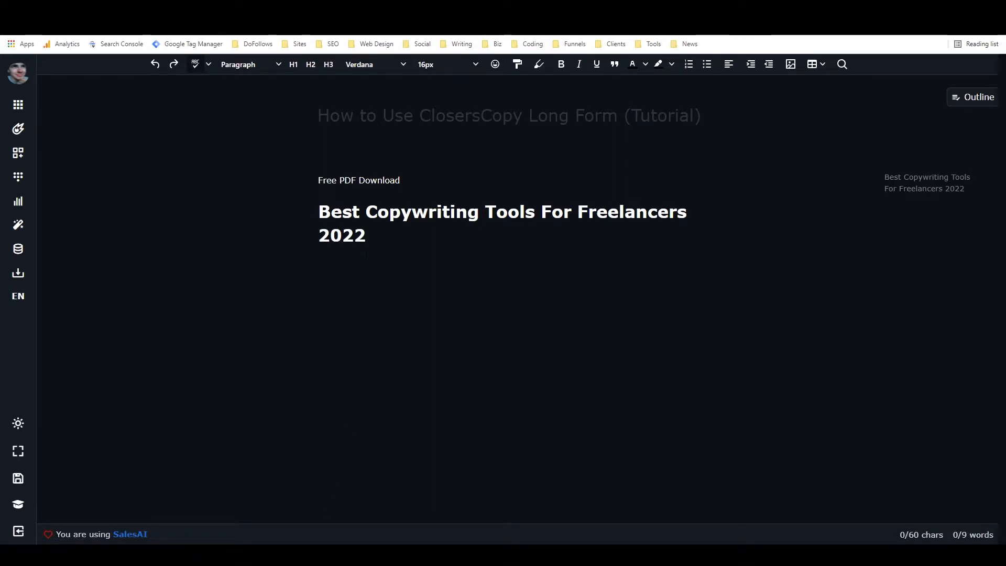
Step: Reopen Longform with a wider pane and look through its shortcut phrases
left_click(18, 131)
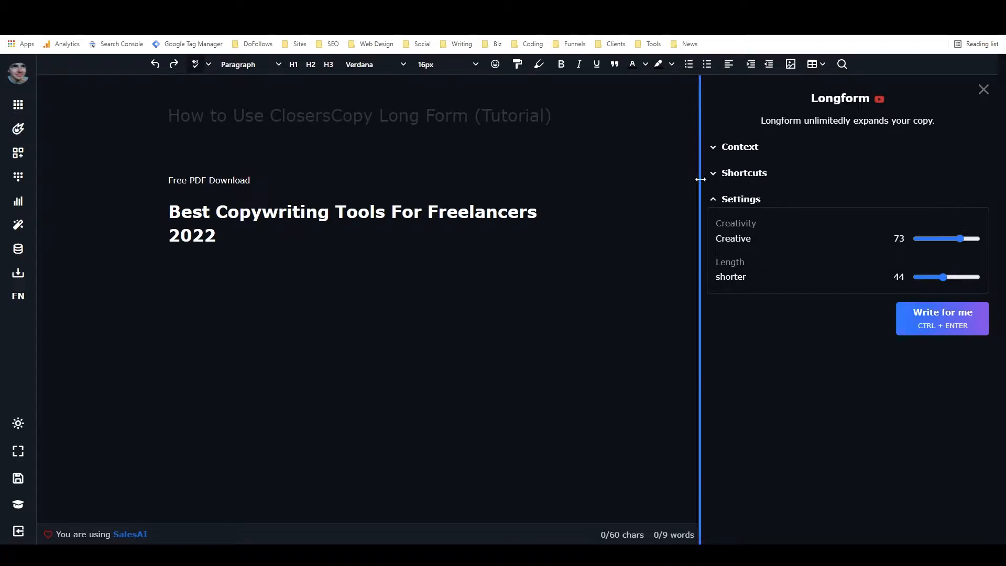
left_click_drag(699, 181, 653, 173)
left_click(697, 151)
left_click(697, 150)
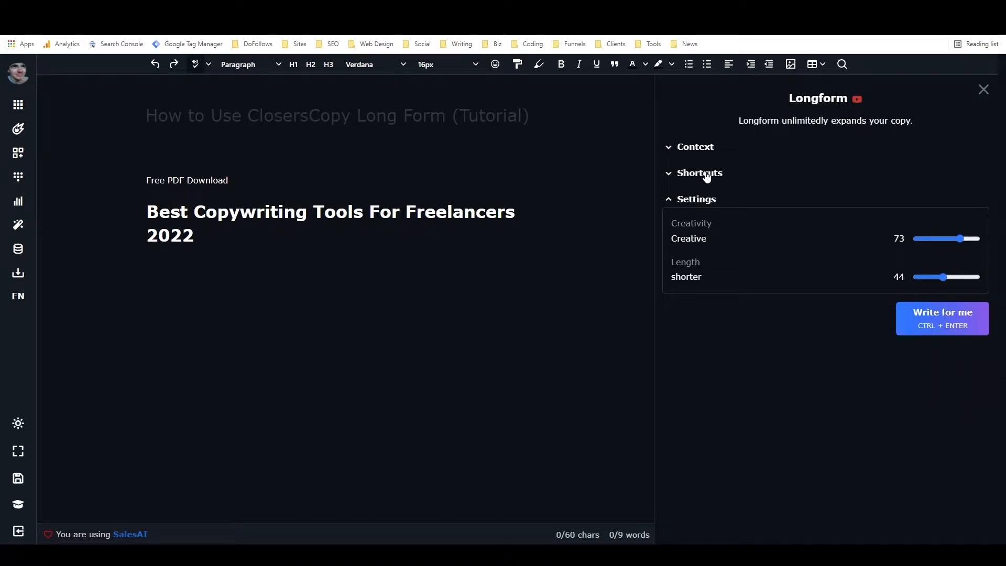
left_click(697, 177)
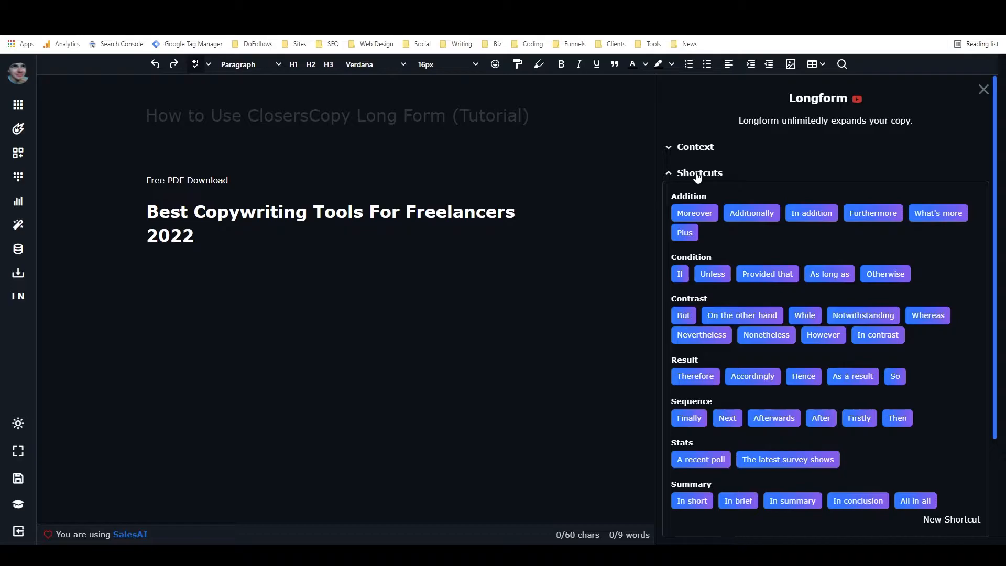
left_click(697, 174)
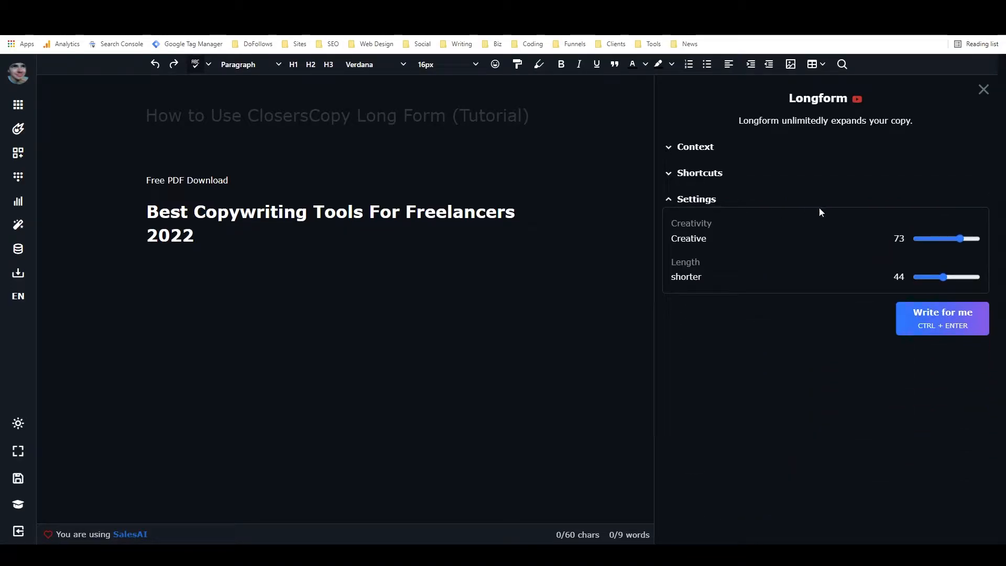
Step: Set the Longform context to "landing page"
left_click(701, 150)
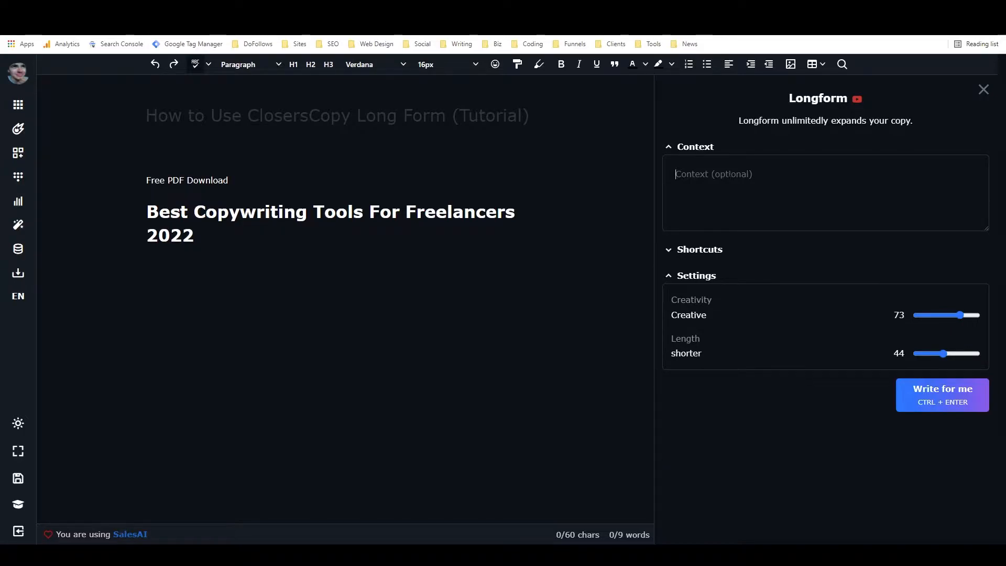
left_click(675, 174)
type("landing page")
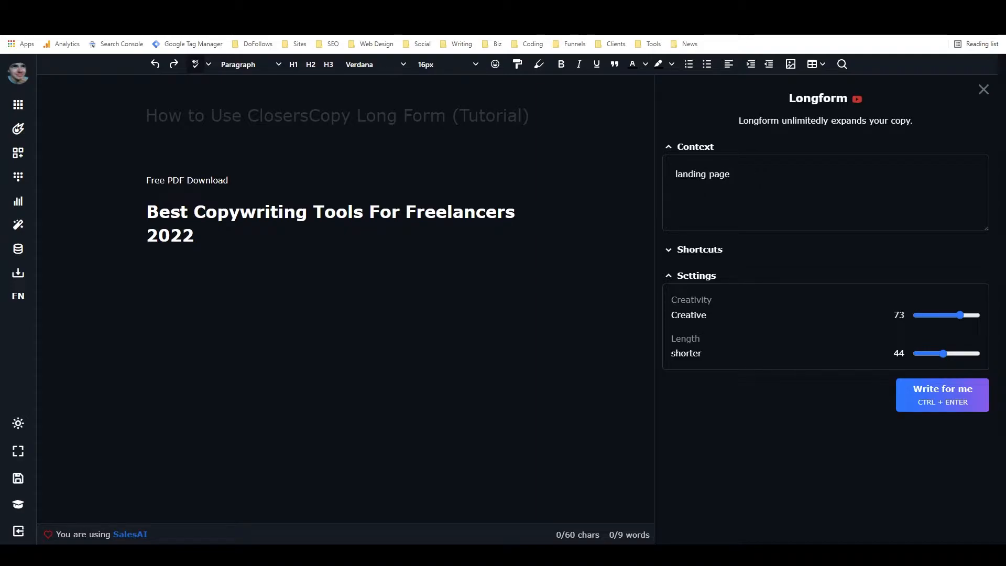
left_click(668, 149)
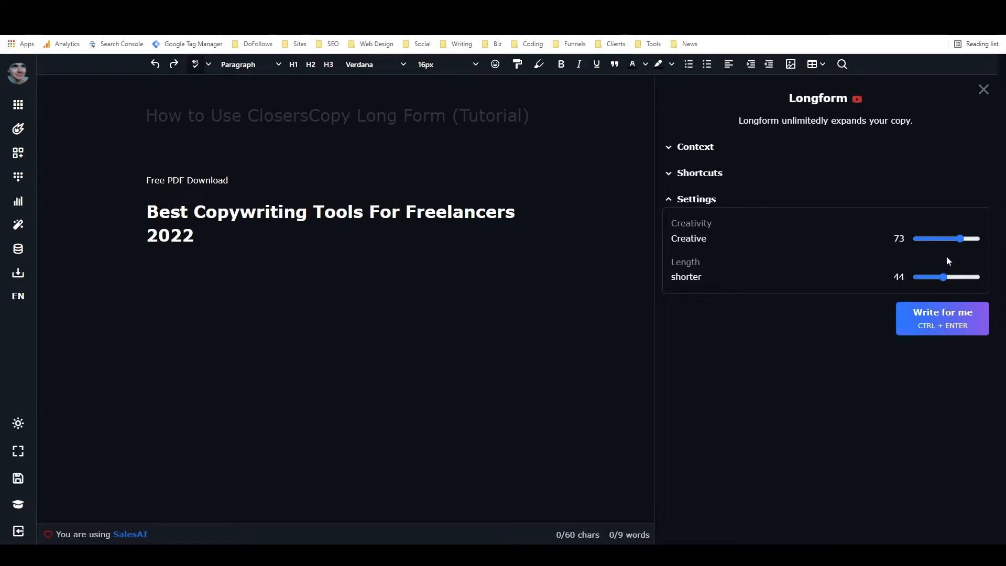
Step: Set the Longform creativity to 42 and the length to 30
left_click(946, 238)
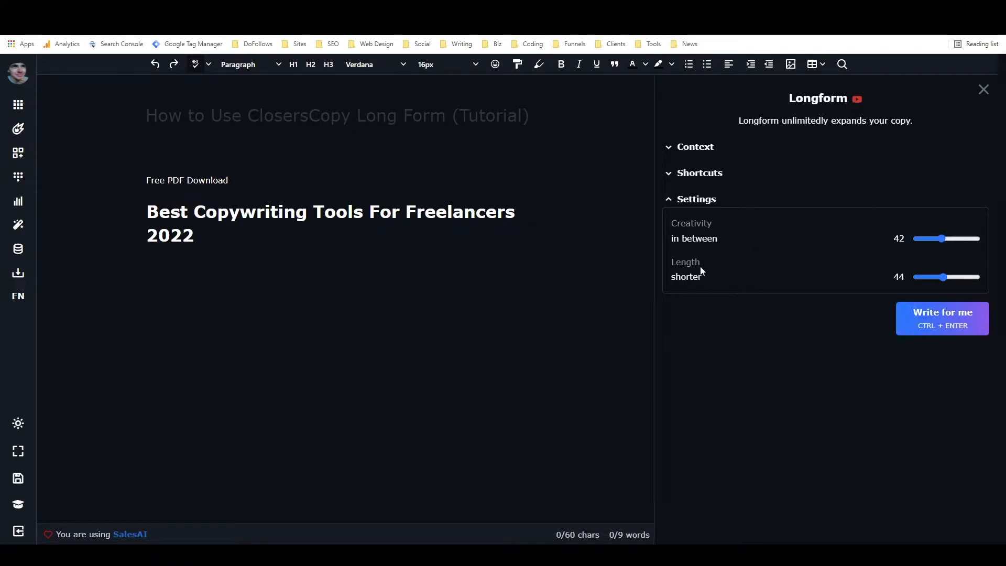
left_click(935, 277)
left_click_drag(934, 276, 935, 276)
Step: Check the Longform context and try to generate copy in the blank paragraph below the heading
left_click(495, 290)
left_click(700, 148)
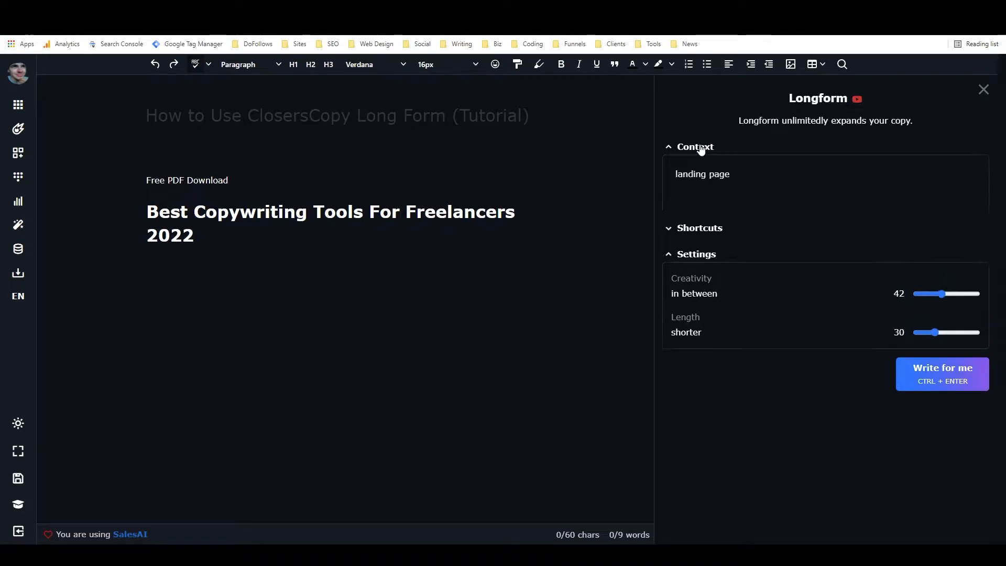
left_click(700, 148)
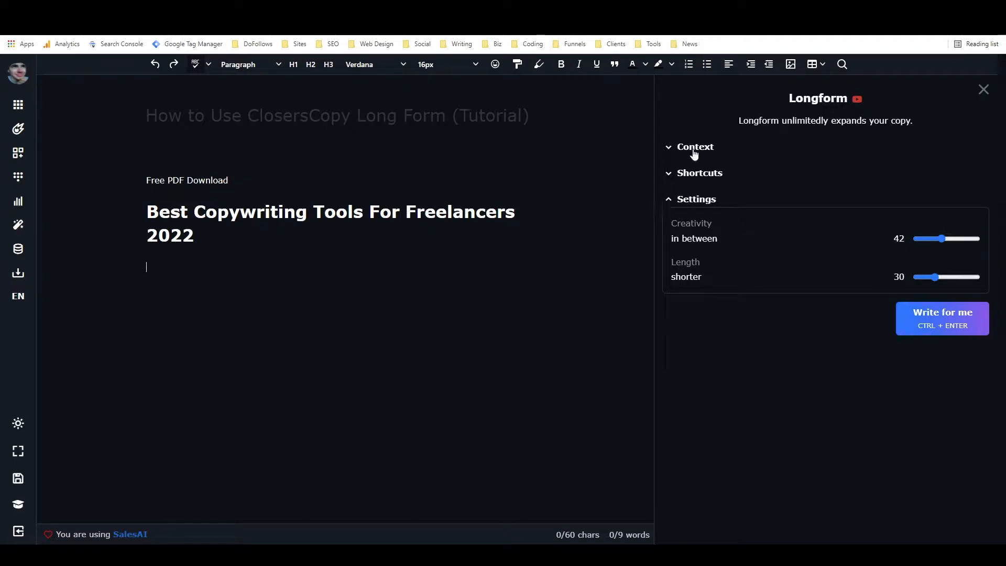
left_click(929, 312)
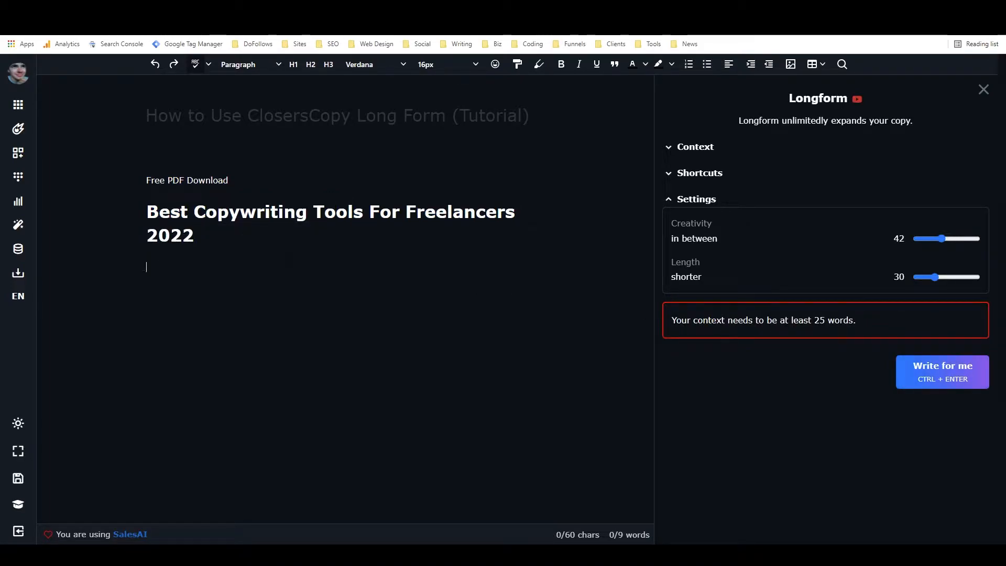
left_click_drag(146, 180, 228, 179)
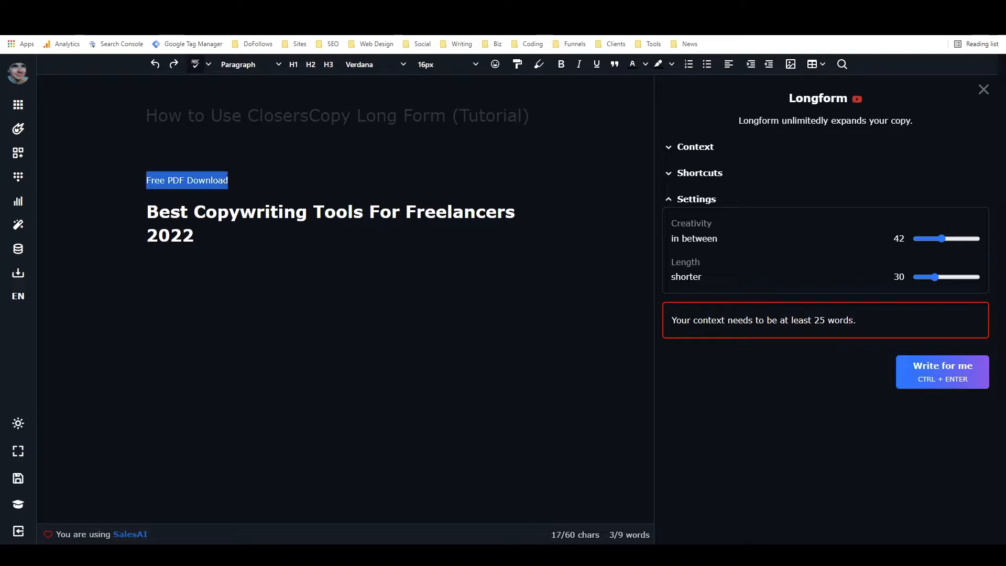
left_click(228, 180)
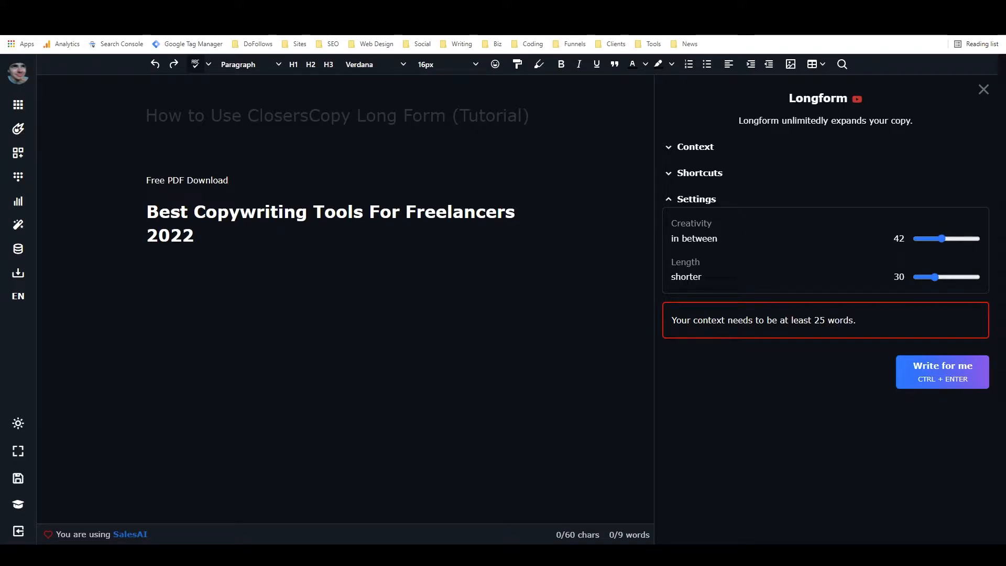
left_click_drag(195, 236, 89, 203)
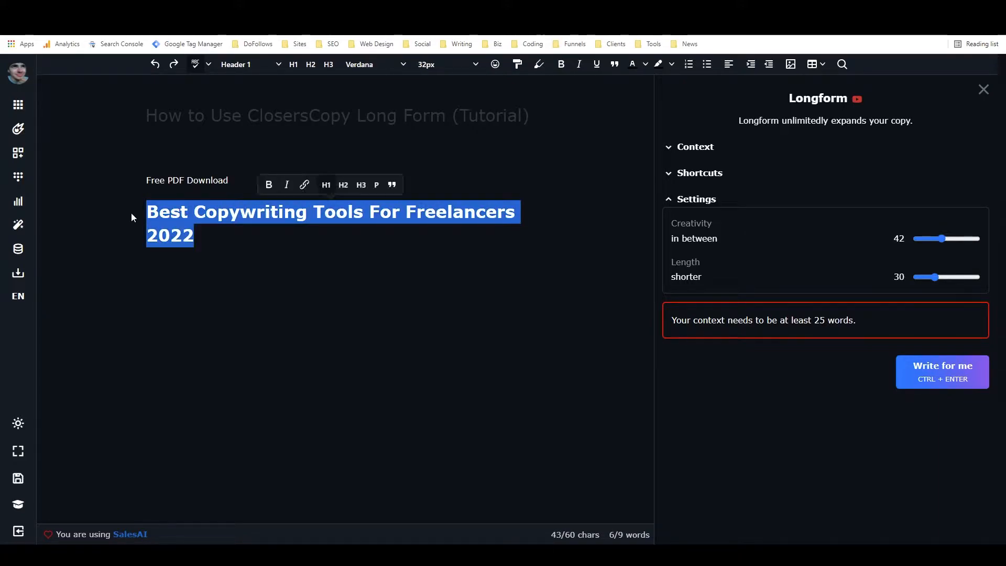
left_click(196, 235)
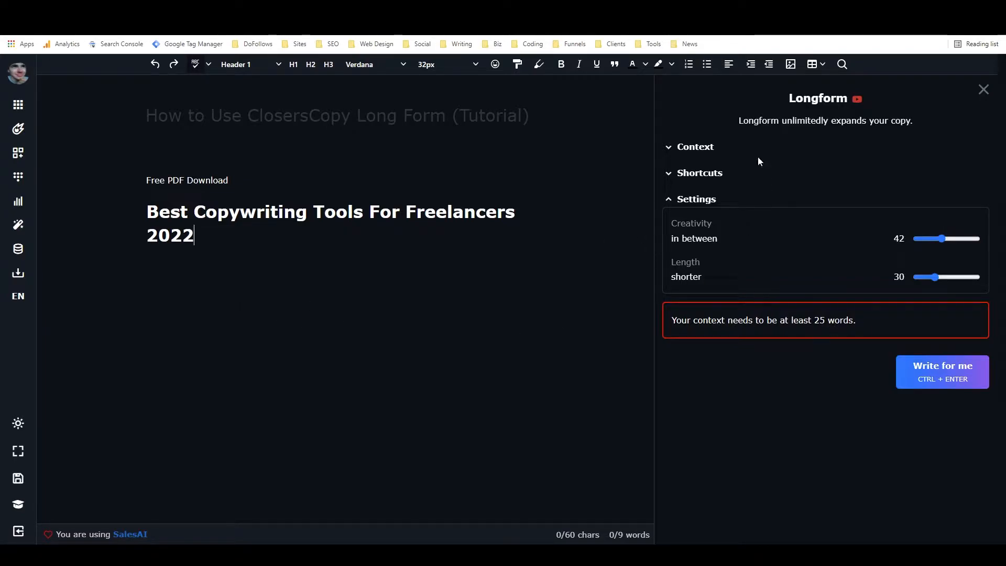
Step: Filter the frameworks to the base library's Landing Page category and open the Headline framework
left_click(17, 156)
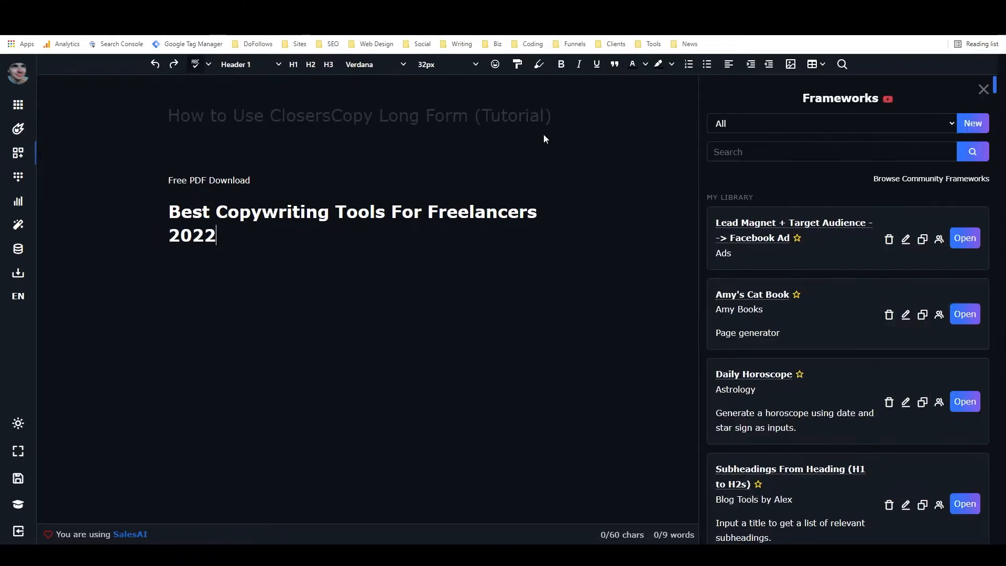
left_click(757, 129)
scroll(803, 218, "down", 5)
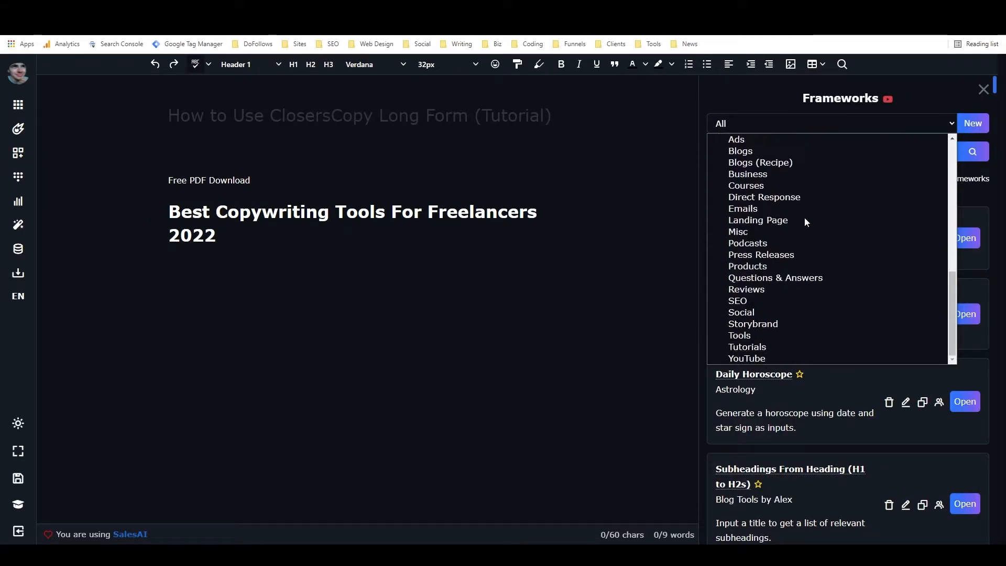
scroll(774, 178, "up", 4)
scroll(763, 237, "down", 2)
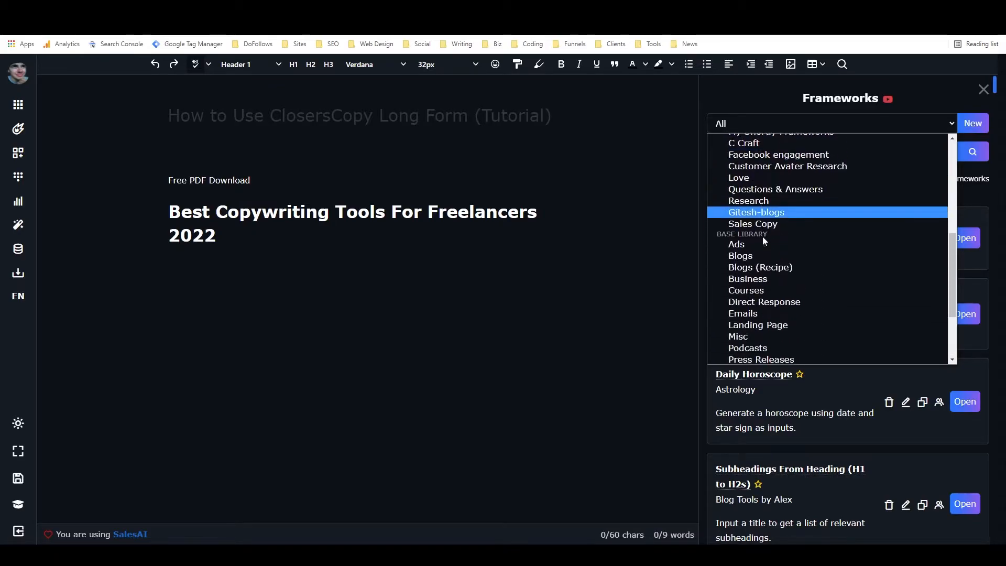
scroll(801, 254, "down", 3)
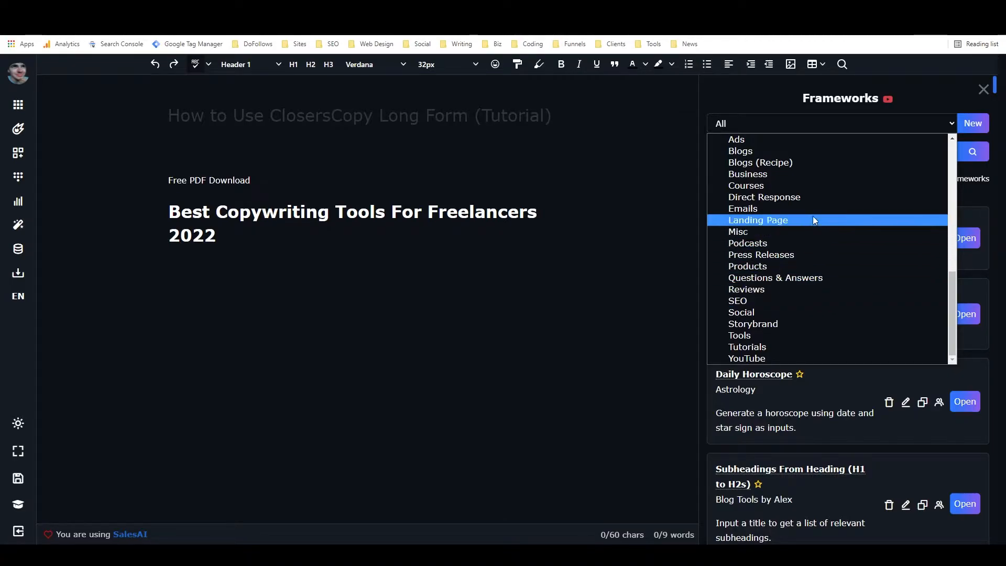
scroll(829, 209, "up", 2)
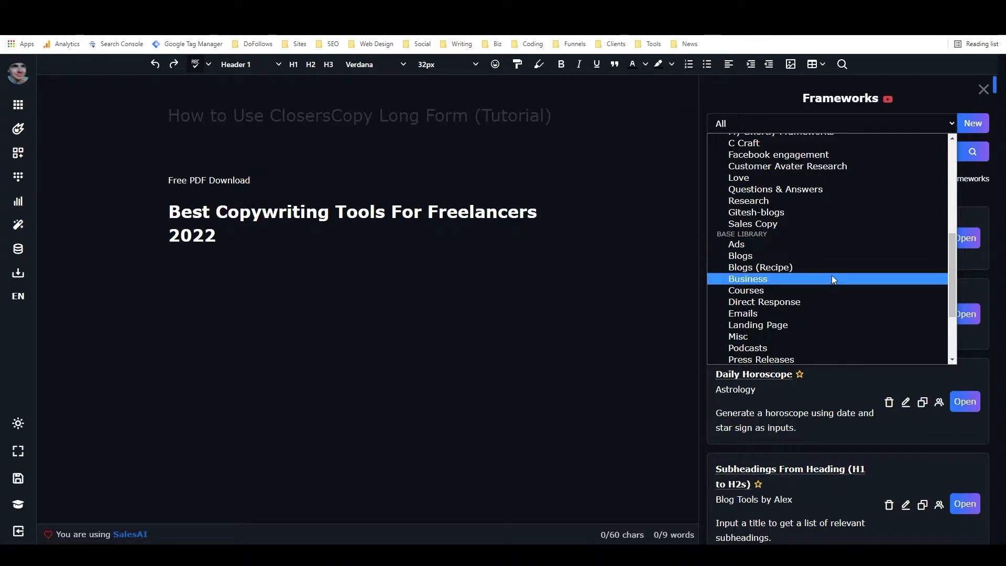
scroll(833, 279, "down", 3)
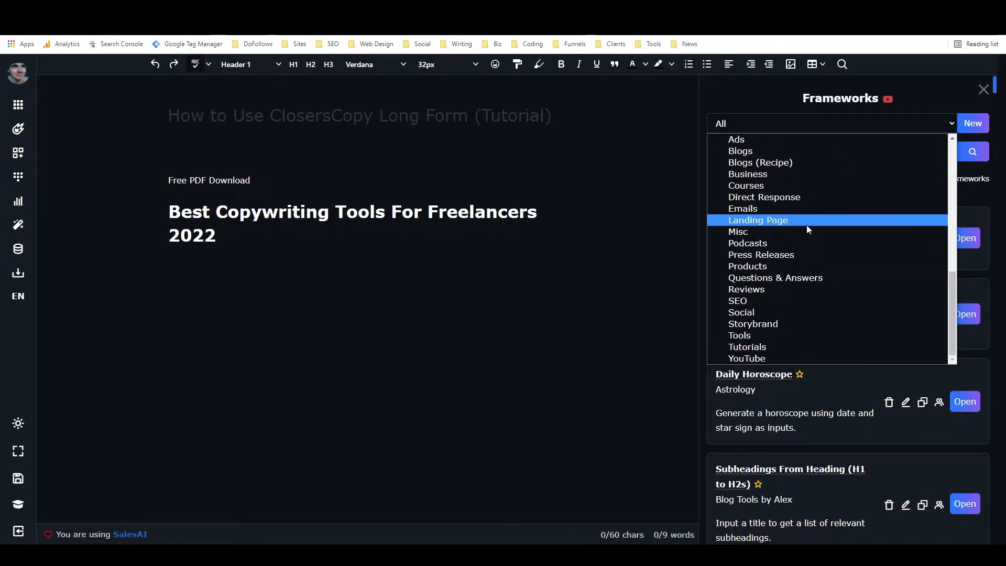
left_click(806, 225)
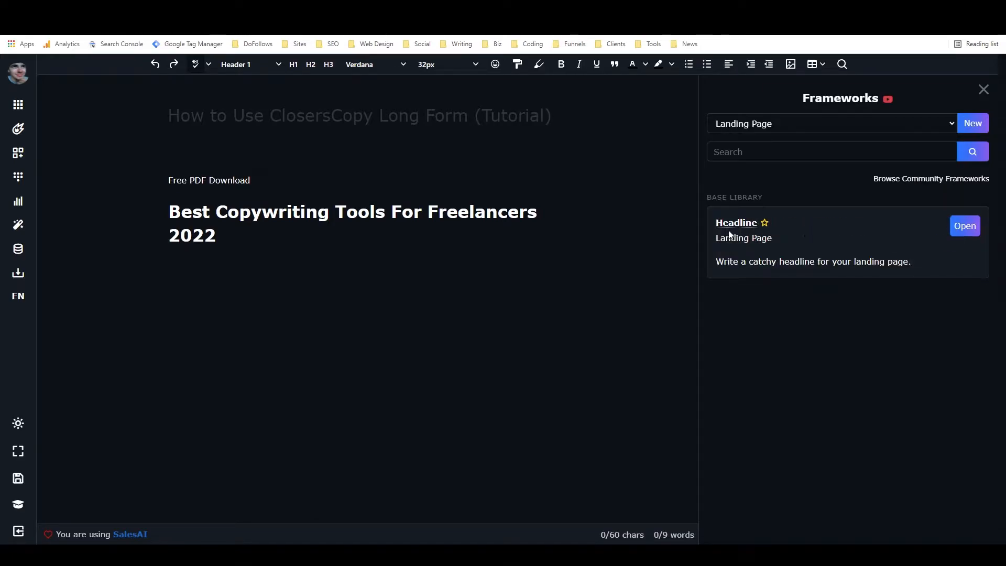
left_click(963, 228)
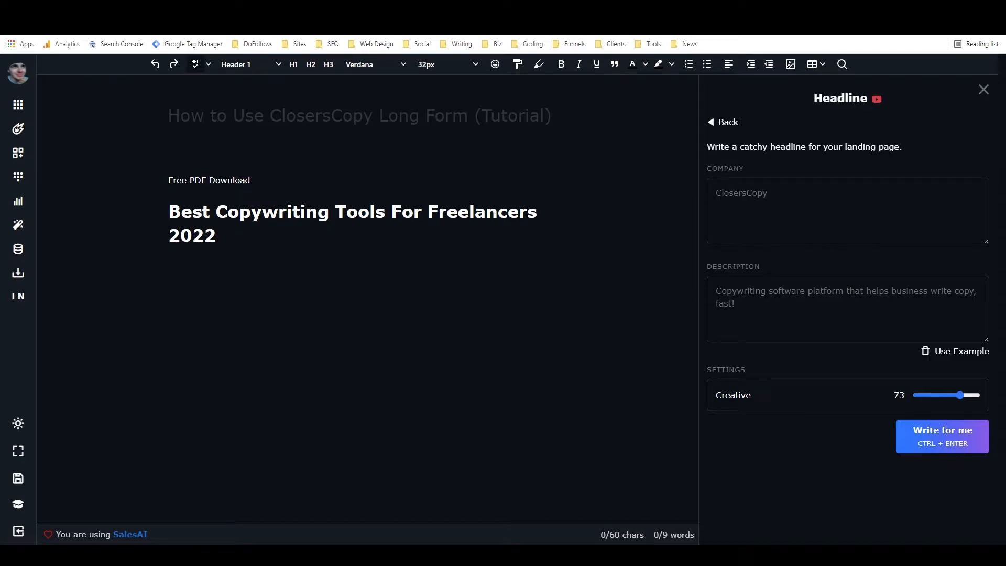
Step: Copy the line "Free PDF Download" from the document into the Headline framework's company field
left_click_drag(251, 180, 168, 180)
key("ctrl+c")
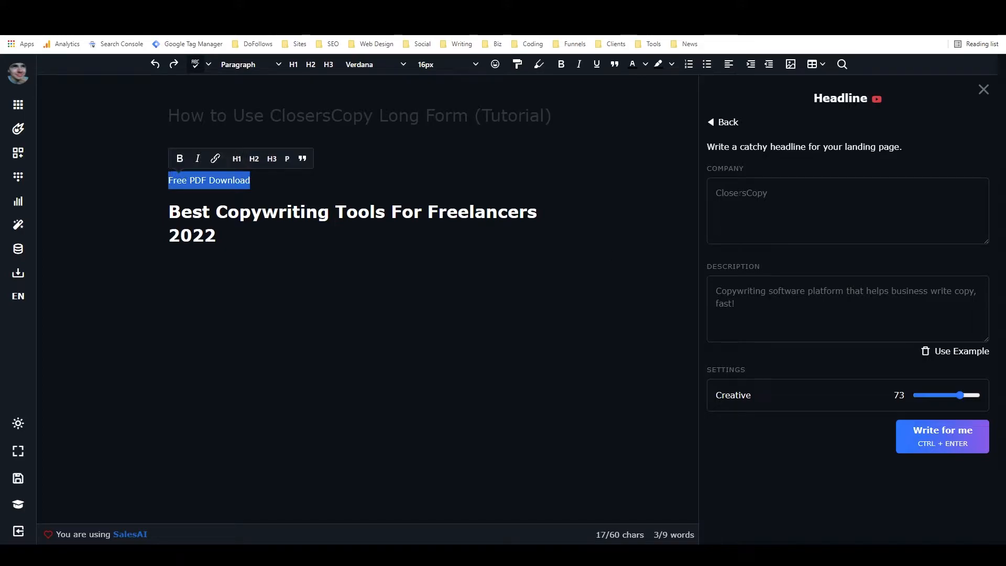
left_click(757, 194)
key("ctrl+v")
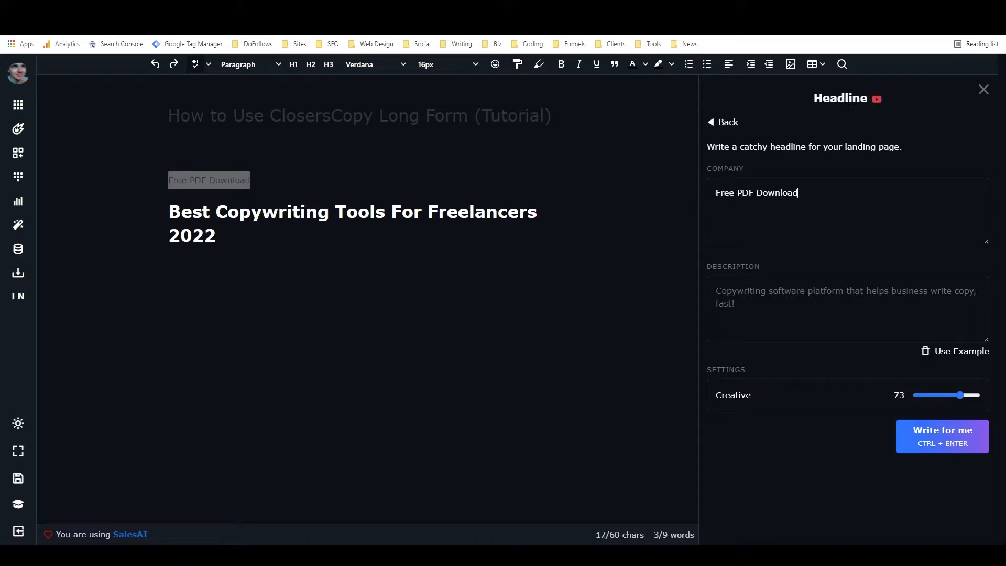
left_click(168, 268)
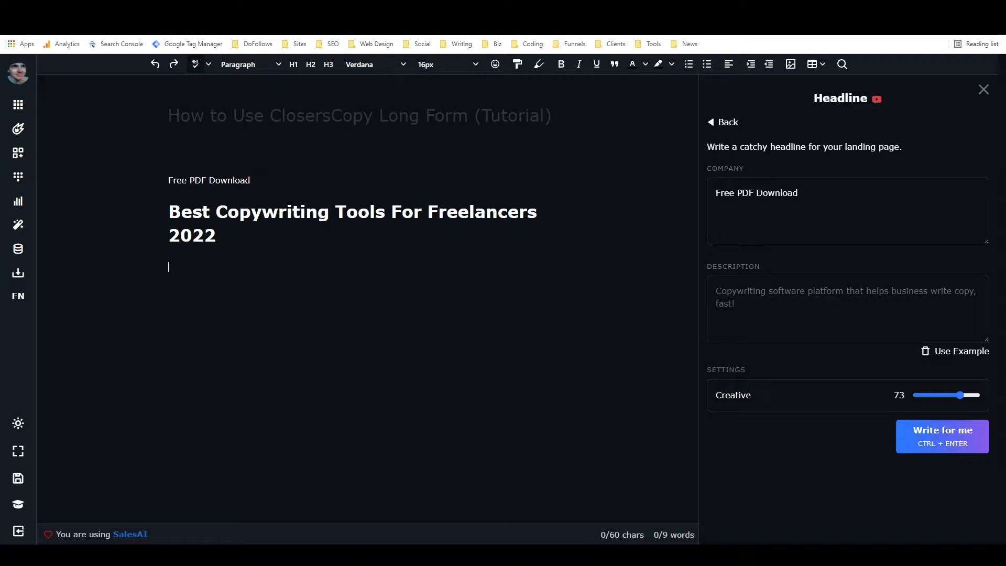
left_click_drag(798, 192, 714, 193)
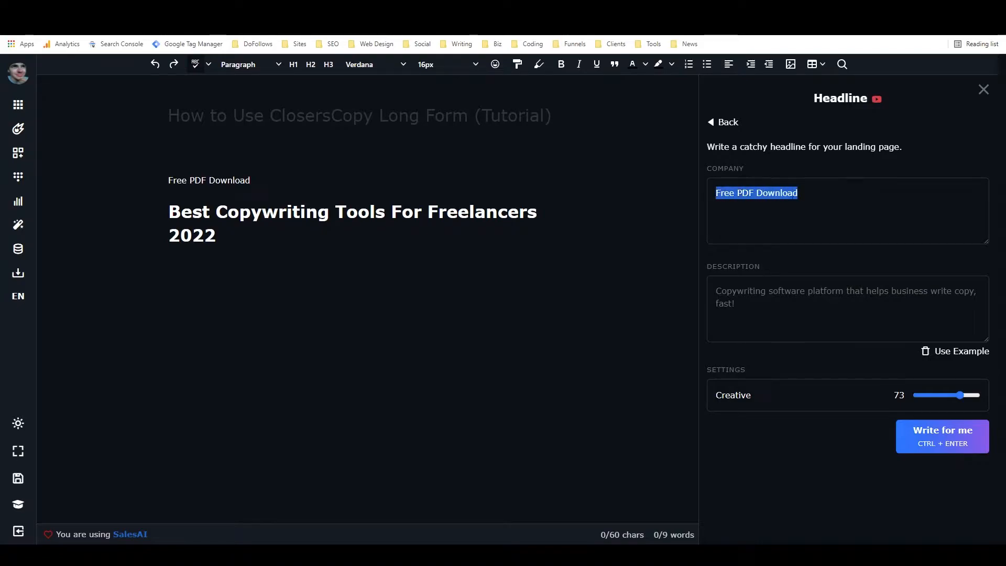
left_click(799, 193)
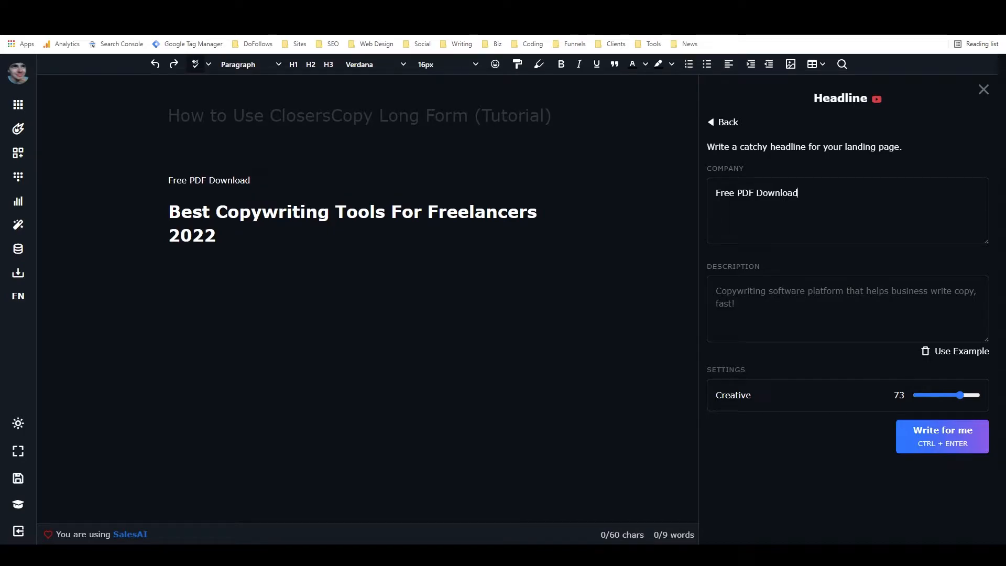
Step: Copy "Best Copywriting Tools For Freelancers" from the document heading into the Headline framework's description and generate headlines
left_click(217, 235)
left_click_drag(217, 235, 123, 208)
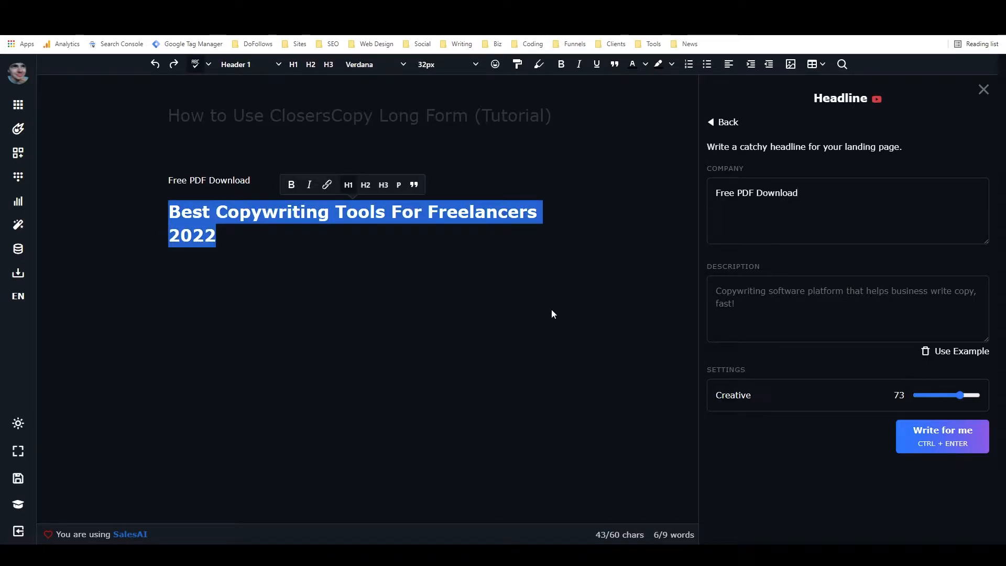
left_click(379, 271)
left_click_drag(169, 215, 575, 213)
key("ctrl+c")
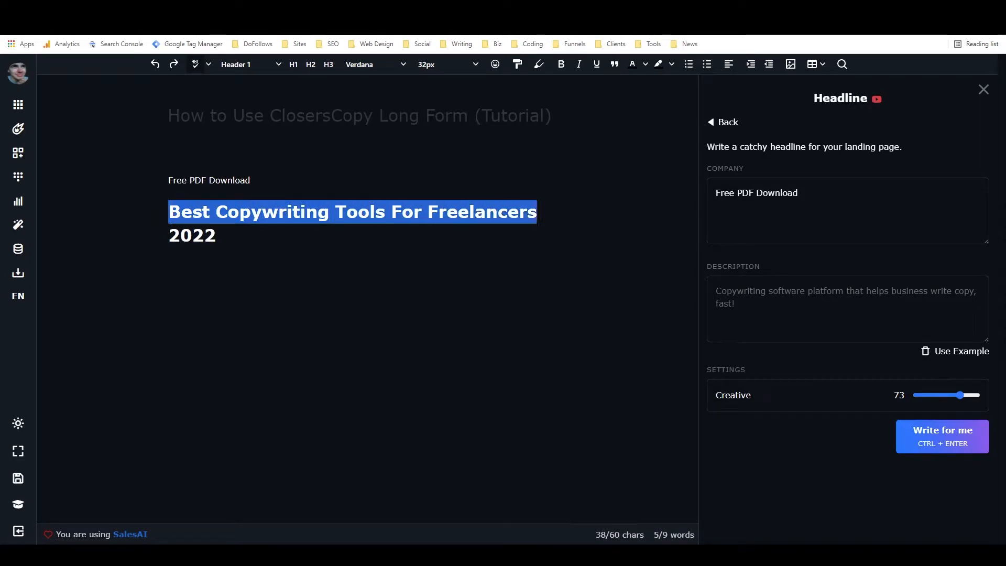
left_click(817, 304)
key("ctrl+v")
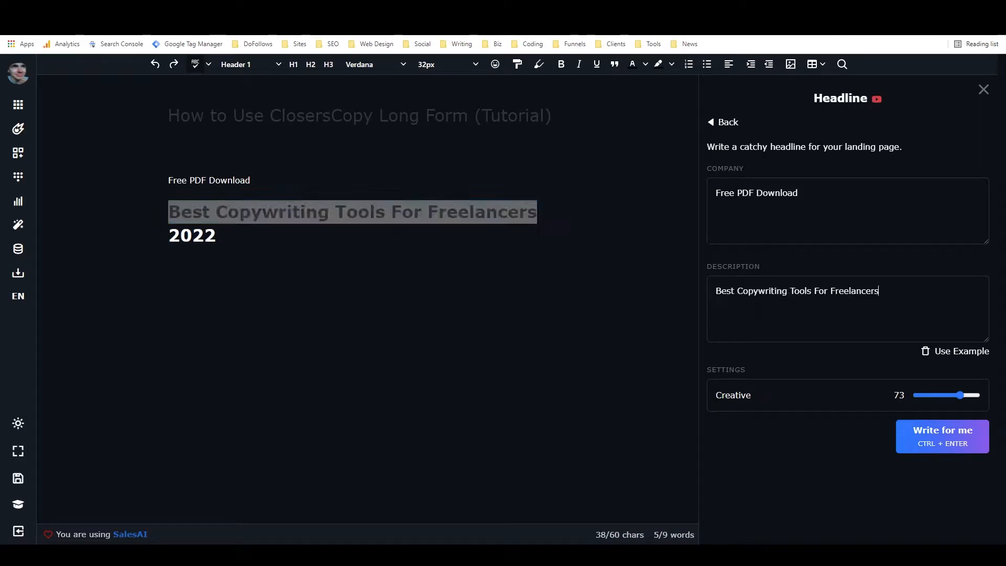
left_click(935, 443)
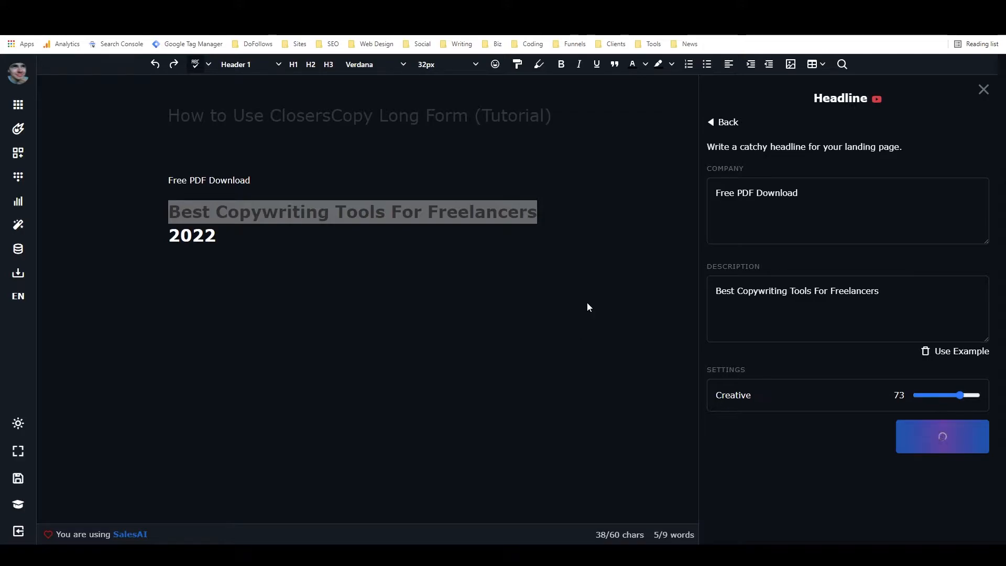
Step: Review the generated headline suggestions against the document's current heading
left_click(230, 240)
left_click(226, 238)
left_click_drag(226, 238, 152, 216)
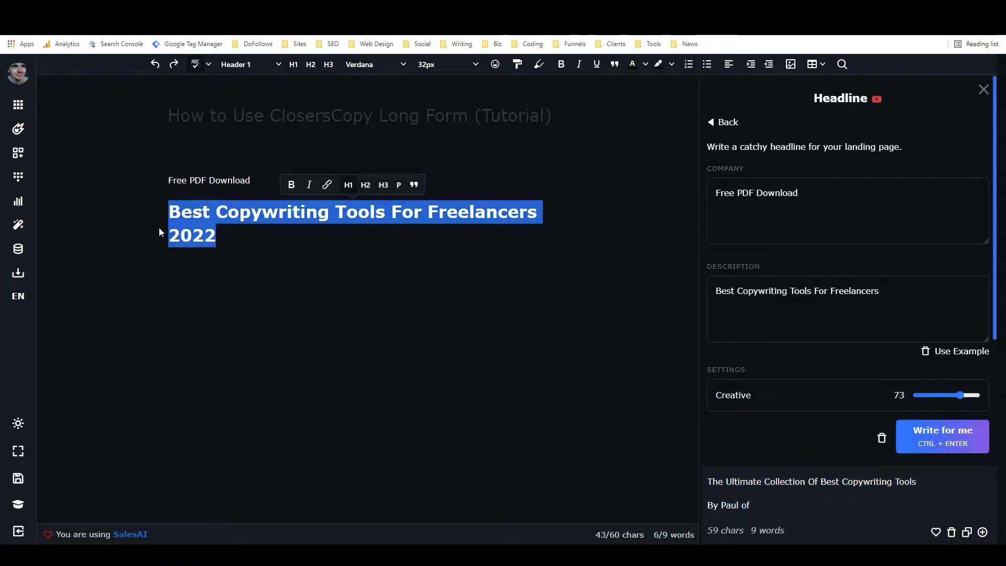
left_click(269, 247)
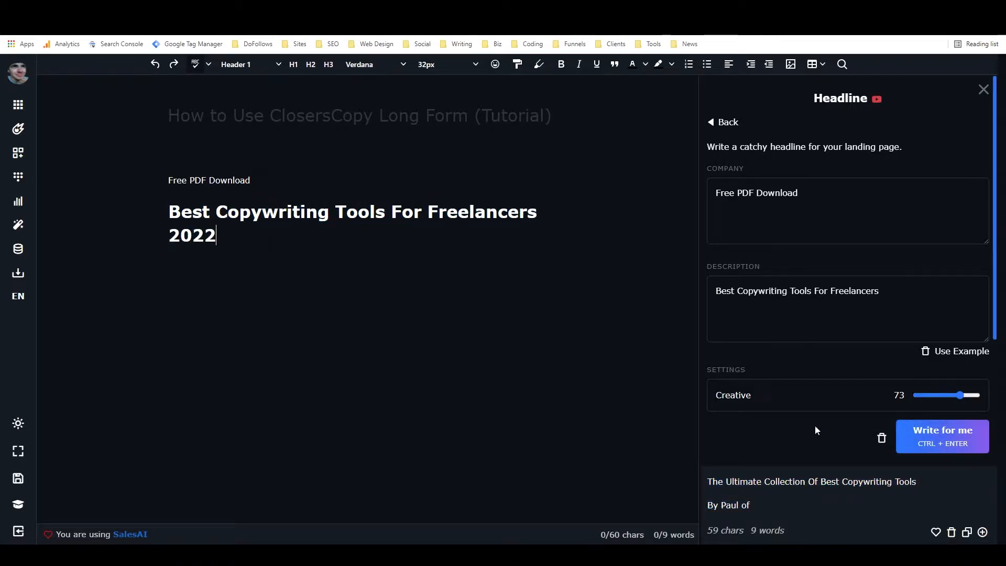
scroll(806, 414, "down", 1)
scroll(776, 380, "down", 2)
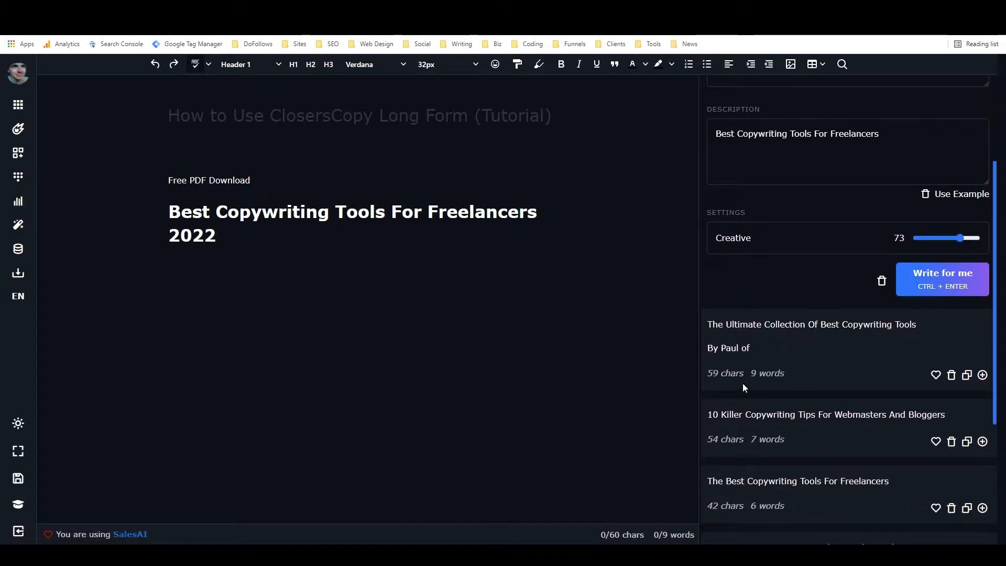
scroll(744, 382, "down", 1)
scroll(744, 381, "down", 2)
scroll(749, 380, "down", 1)
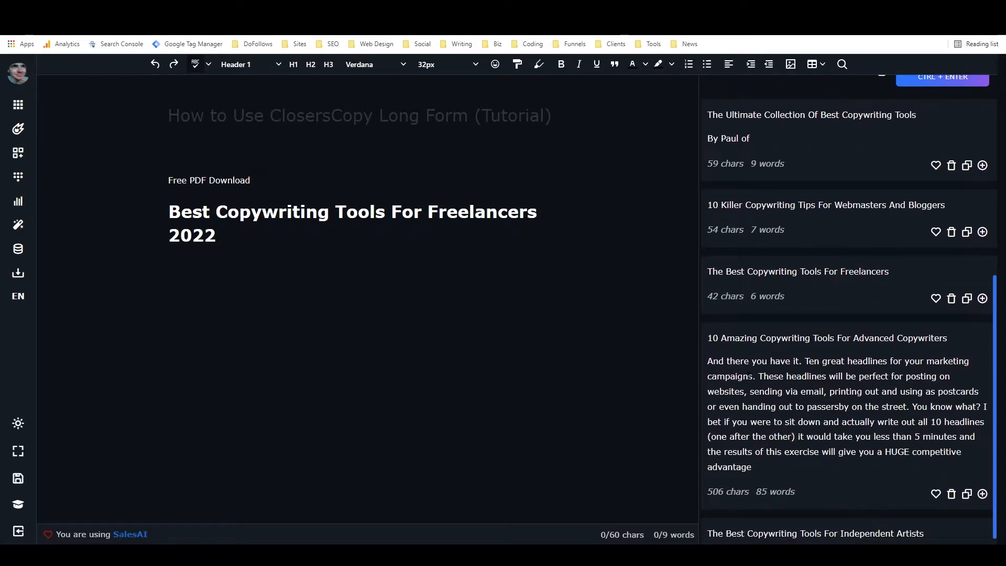
scroll(749, 376, "down", 1)
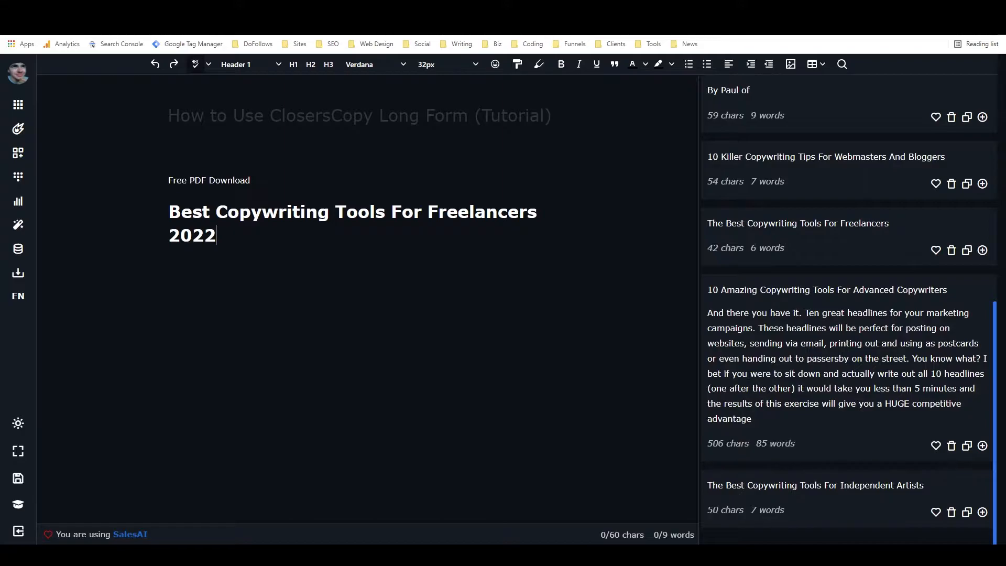
Step: Set the Headline framework's creativity to 32 and generate a new set of headlines
scroll(750, 382, "up", 5)
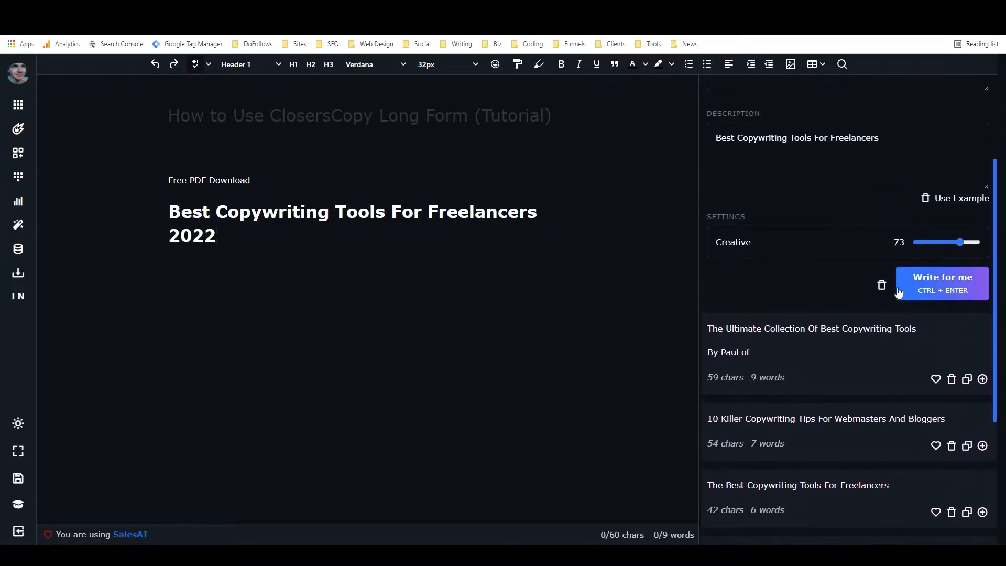
left_click(938, 241)
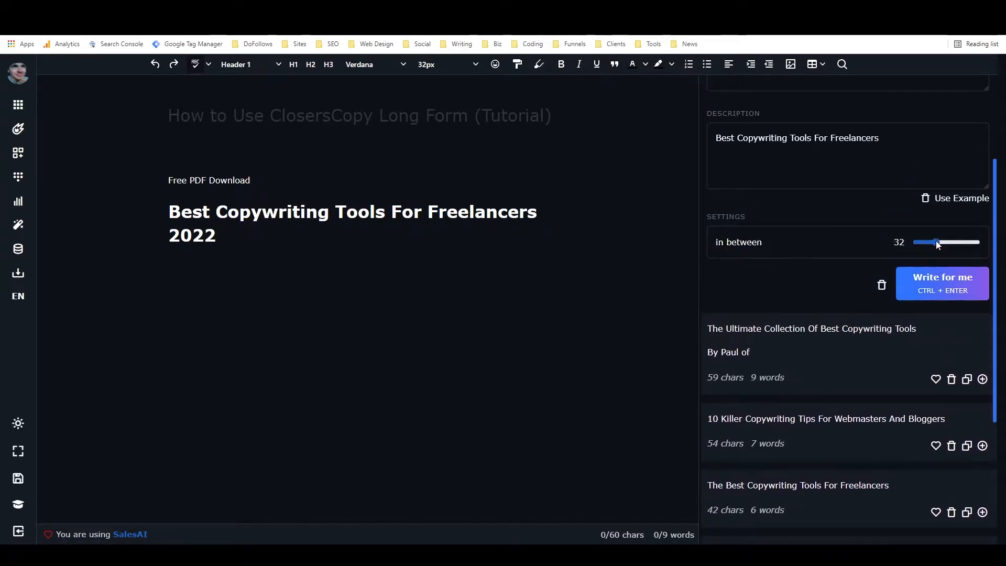
left_click(927, 288)
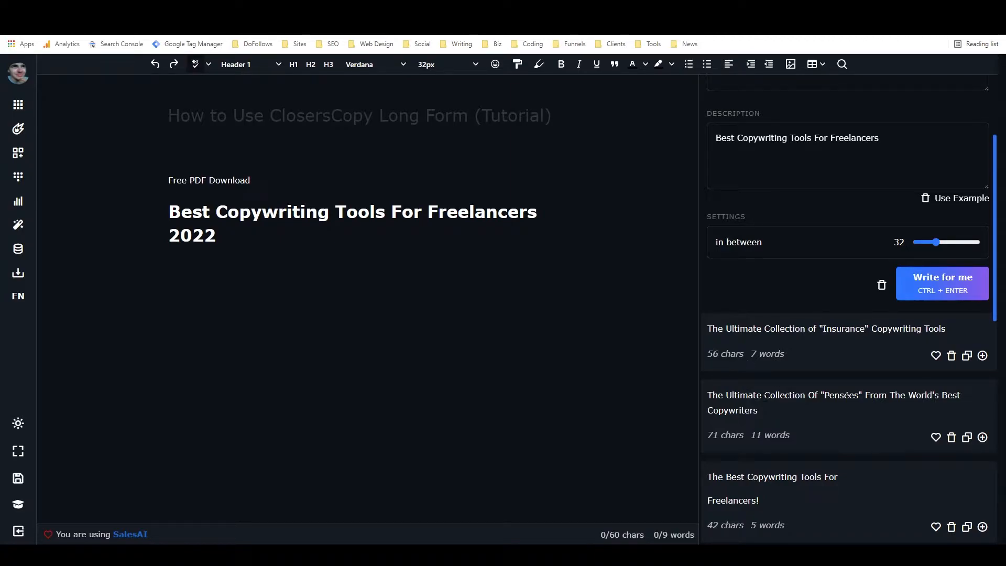
Step: Replace the document heading with the suggestion "The Ultimate Collection Of Killer Copywriting Tools" and start a blank paragraph below it
scroll(772, 390, "down", 1)
scroll(771, 390, "down", 1)
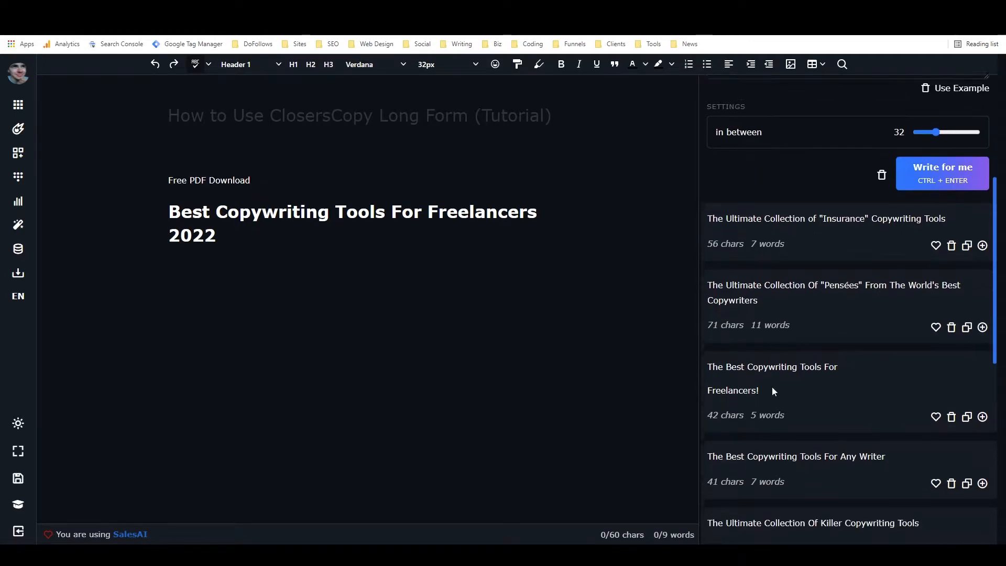
scroll(771, 390, "down", 1)
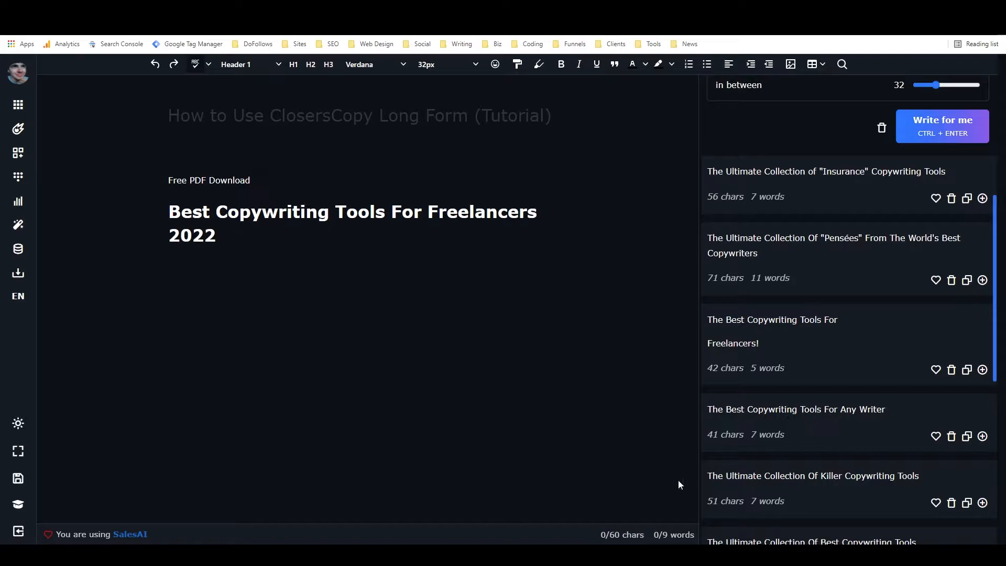
left_click(967, 504)
left_click_drag(219, 239, 173, 216)
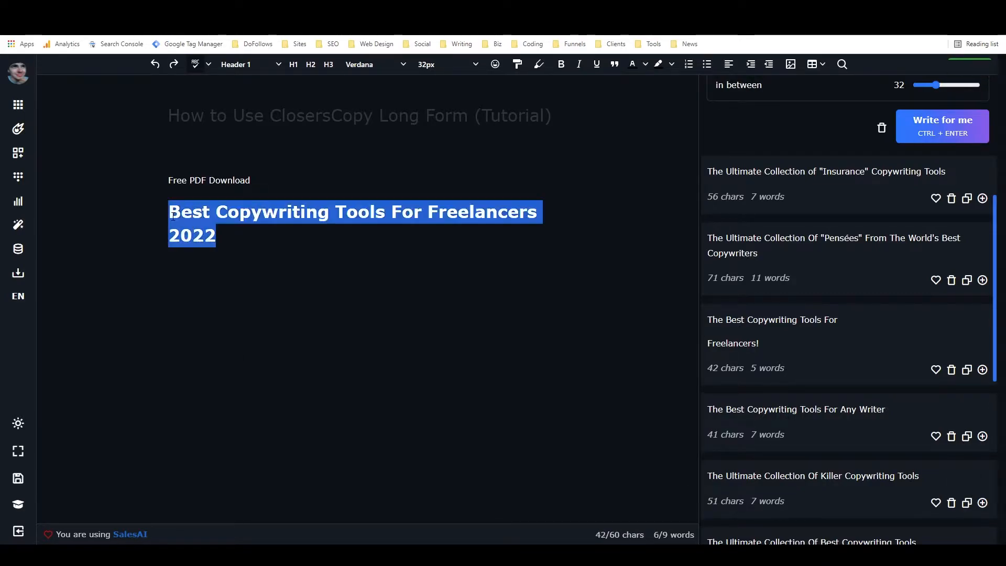
key("ctrl+v")
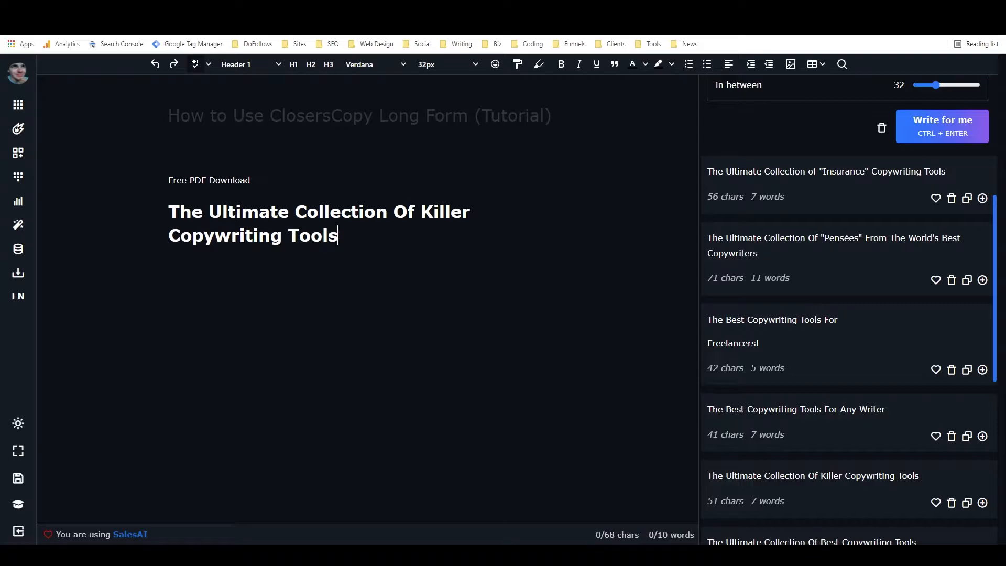
key("Return")
scroll(848, 195, "up", 4)
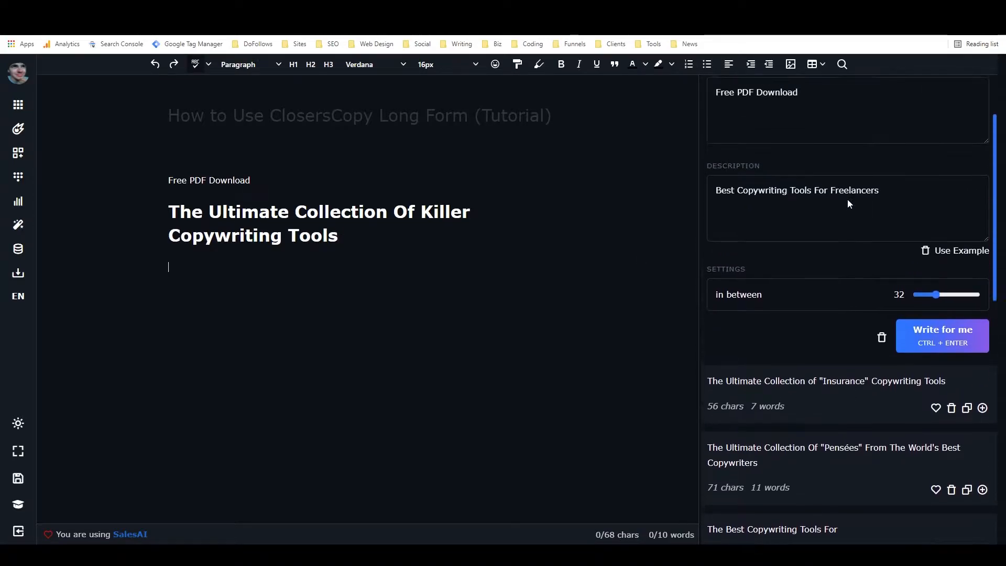
scroll(836, 218, "up", 2)
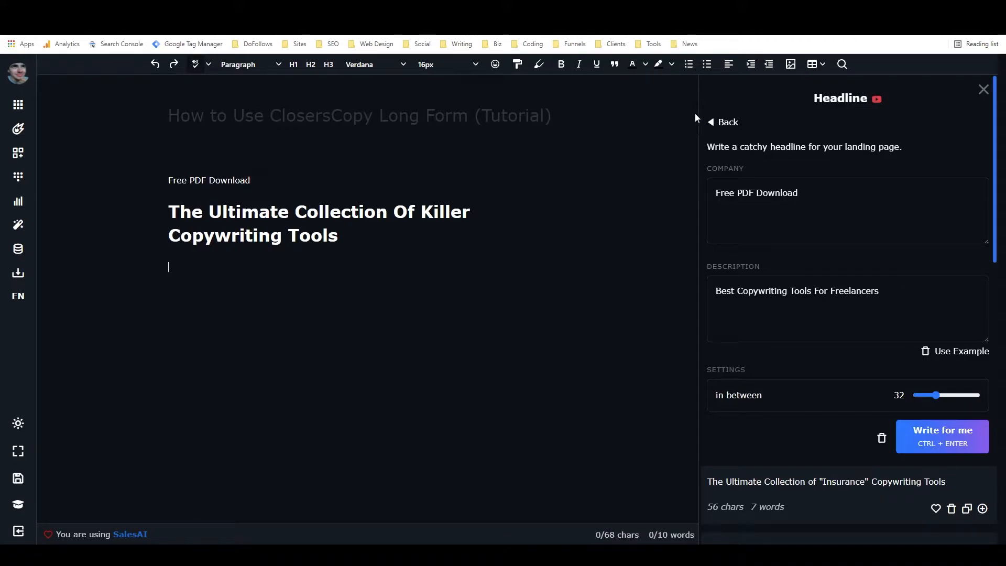
left_click_drag(250, 181, 168, 181)
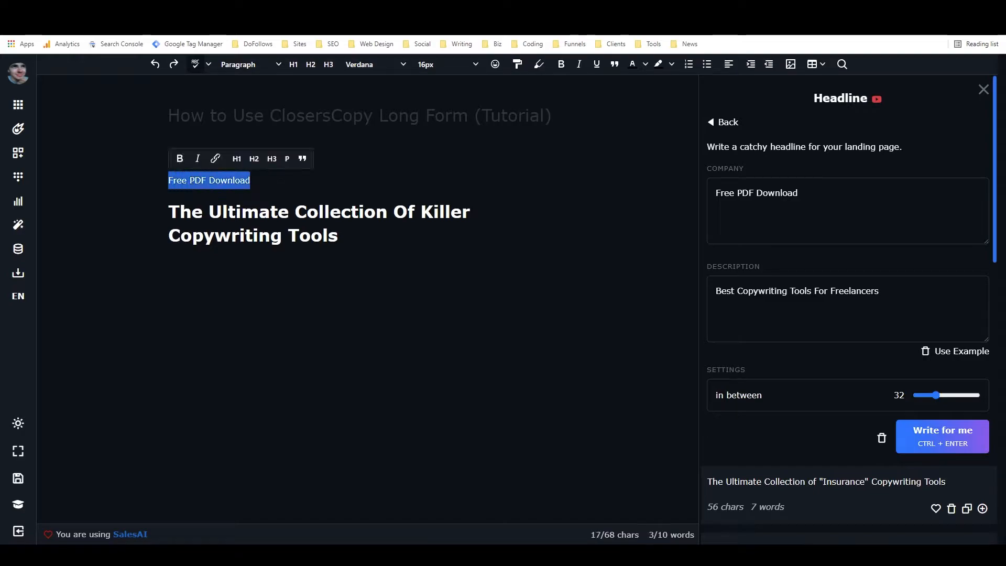
left_click(251, 180)
left_click(169, 212)
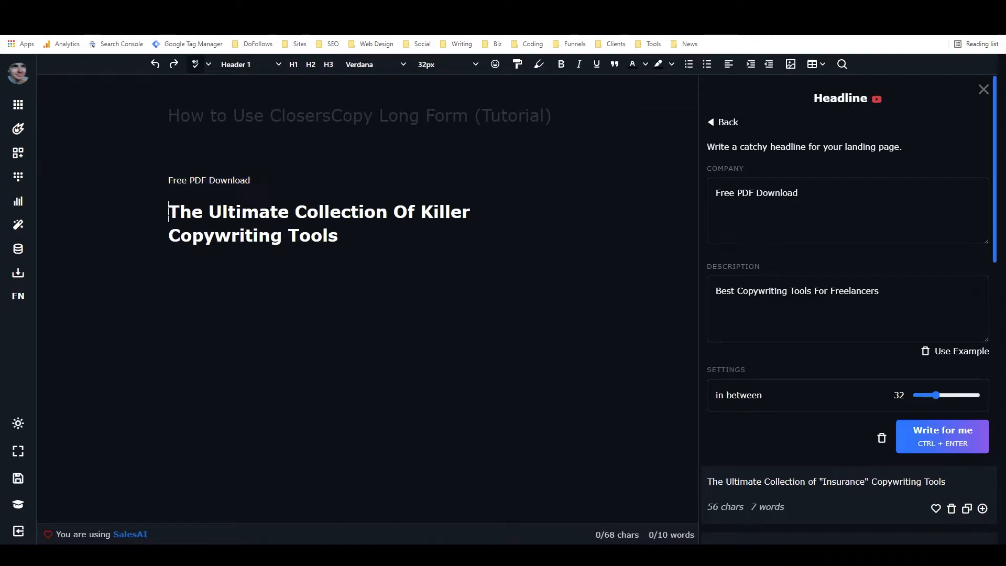
left_click_drag(169, 212, 338, 236)
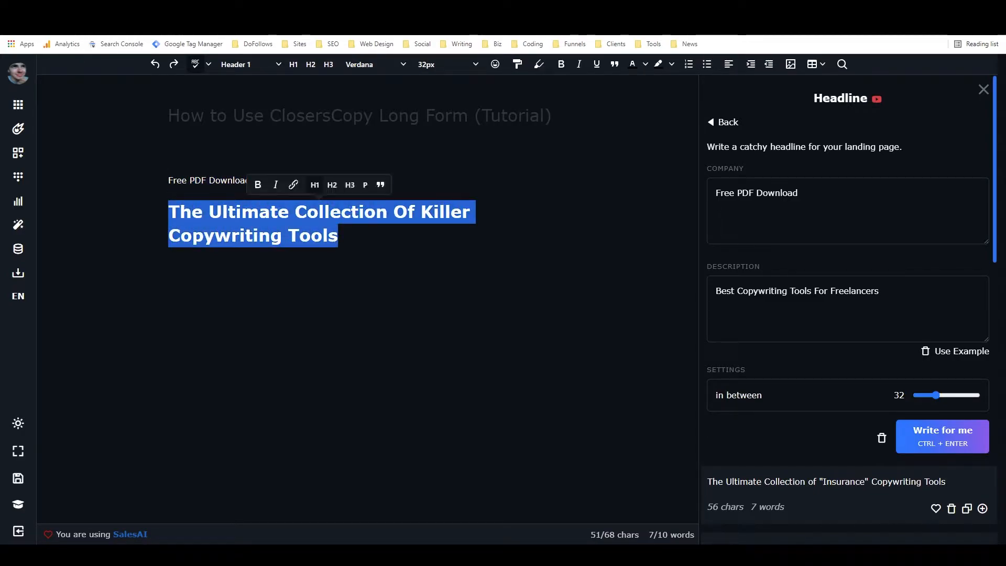
left_click(169, 267)
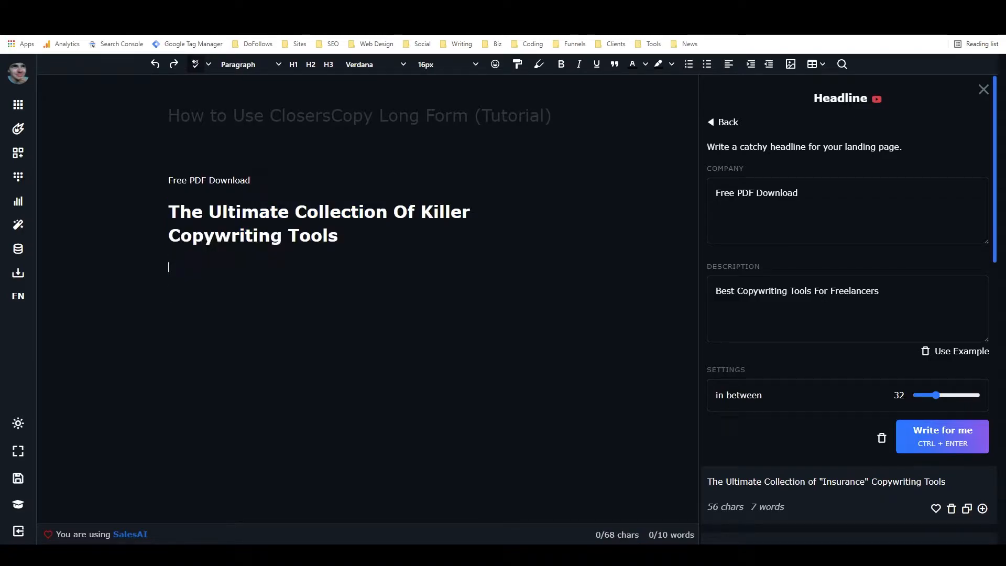
Step: Filter the frameworks to the base library's Ads category and open the PAS framework
left_click(732, 121)
left_click(782, 123)
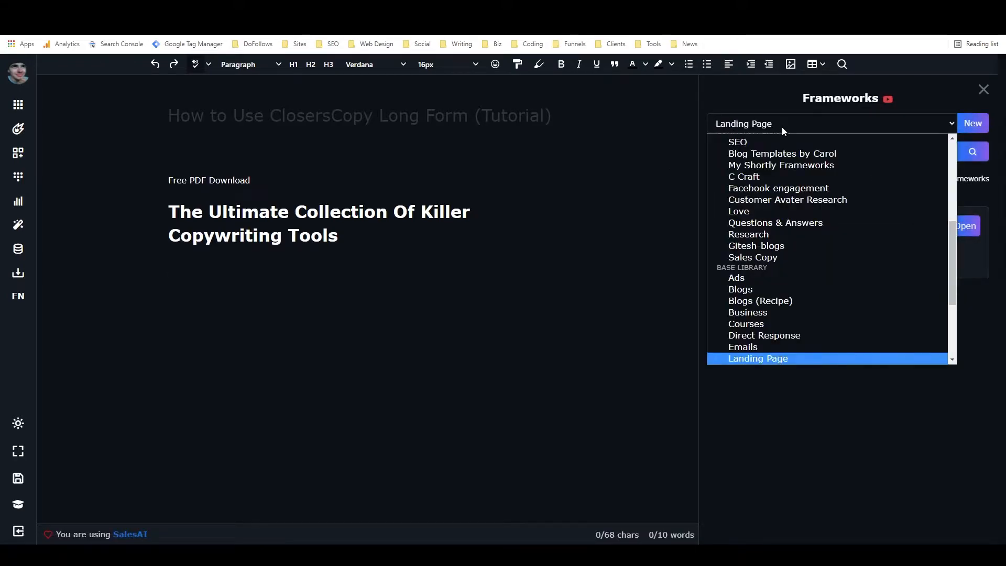
left_click(762, 281)
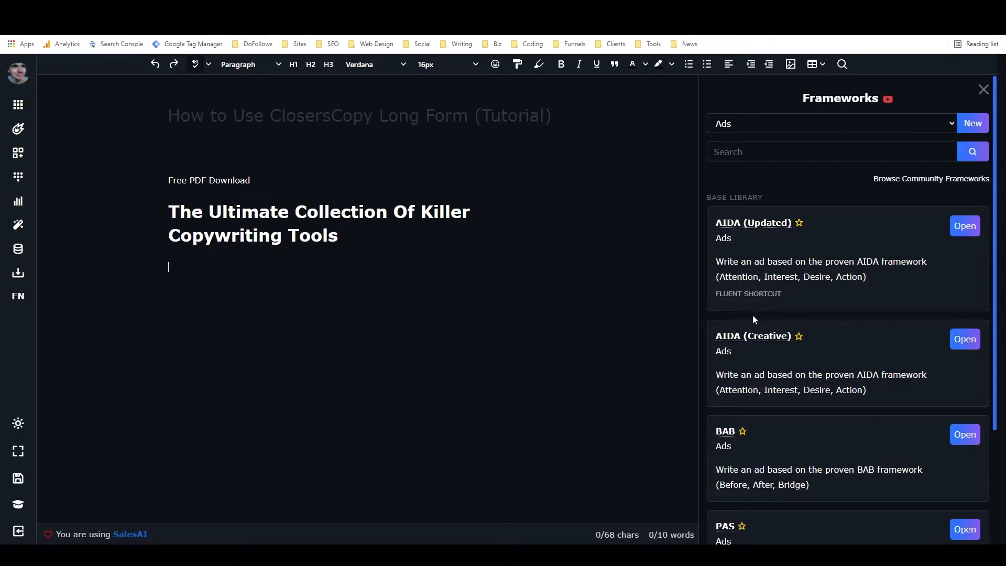
scroll(752, 315, "down", 3)
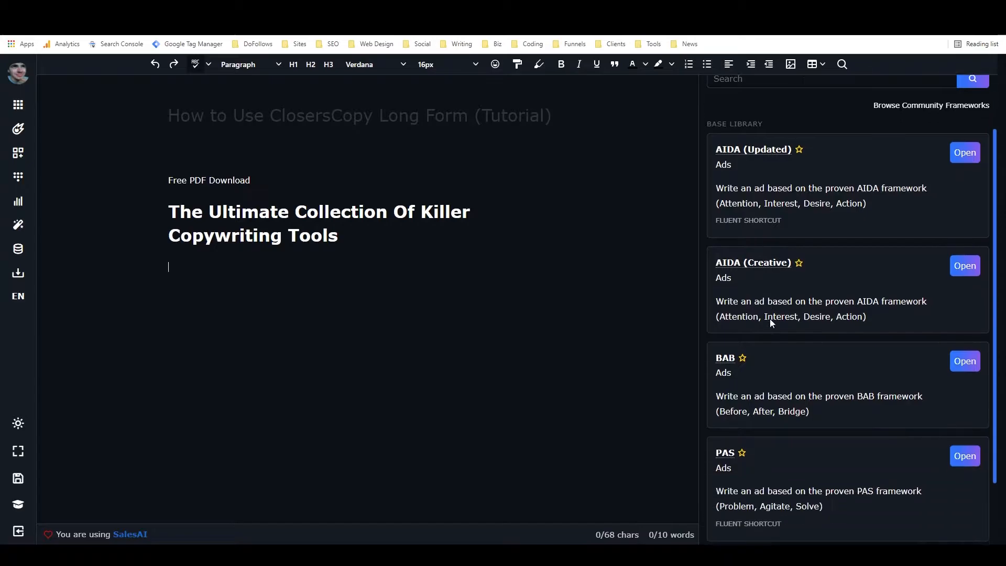
scroll(776, 316, "down", 2)
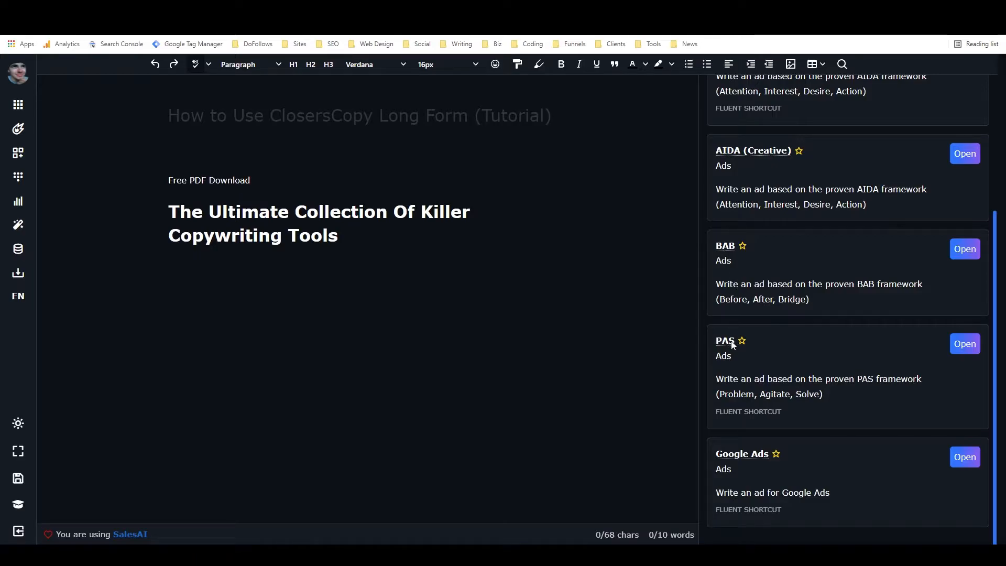
left_click(962, 347)
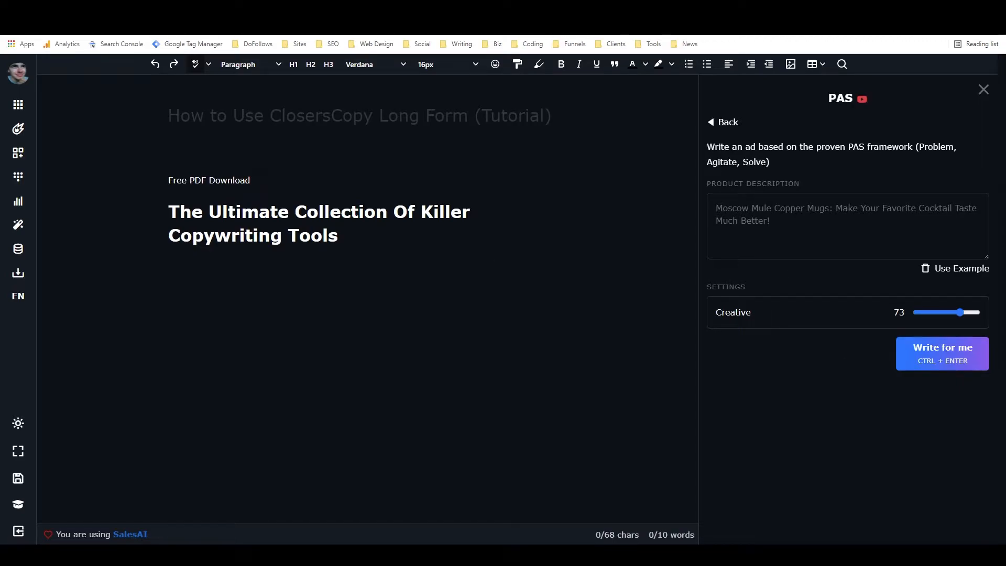
Step: Copy the heading "The Ultimate Collection Of Killer Copywriting Tools" into the PAS framework's product description
triple_click(128, 218)
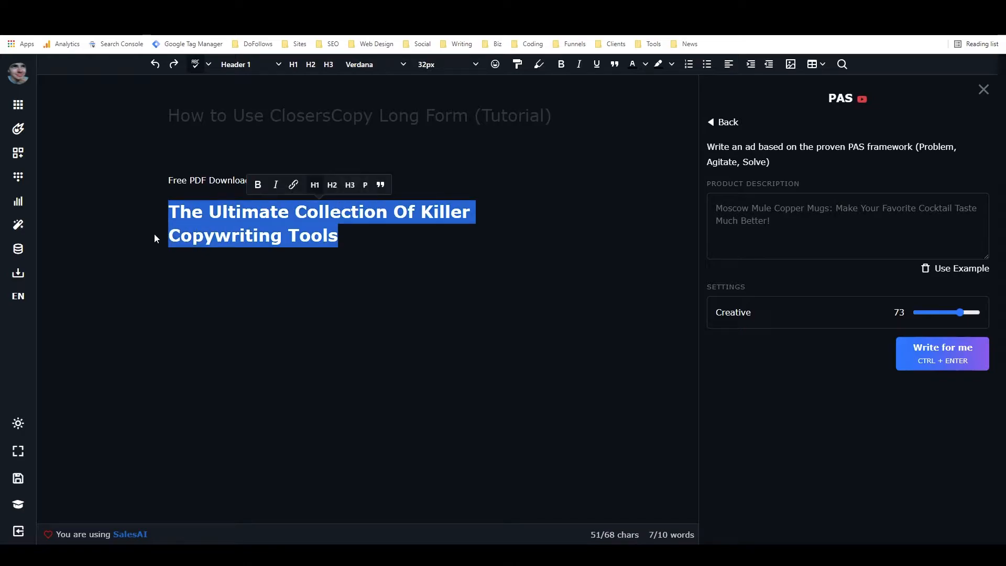
key("ctrl+c")
left_click(169, 266)
left_click(818, 221)
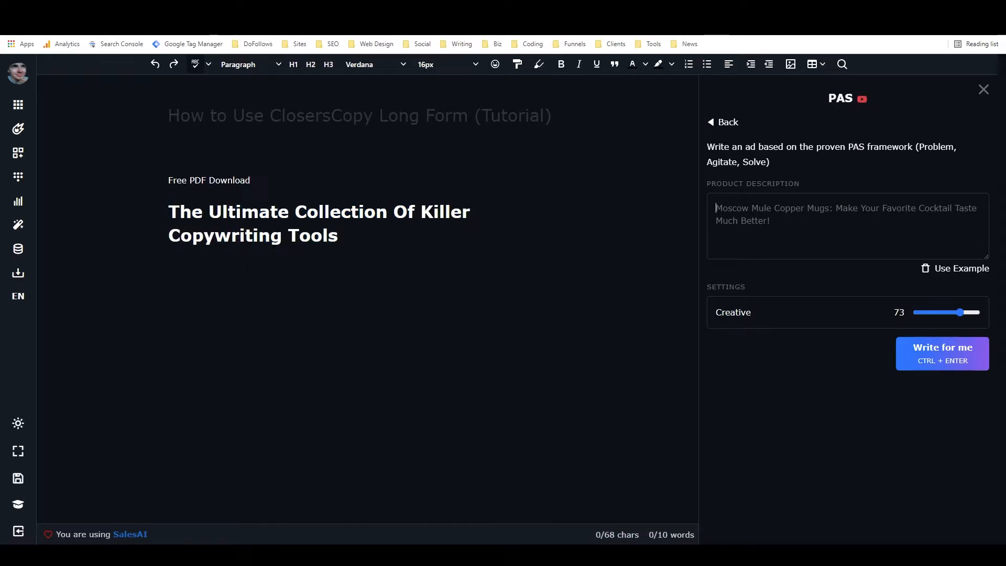
key("ctrl+v")
Step: Generate PAS copy at creativity 40 and insert the result beginning "Do you have a burning desire" below the document heading
left_click_drag(945, 308, 941, 309)
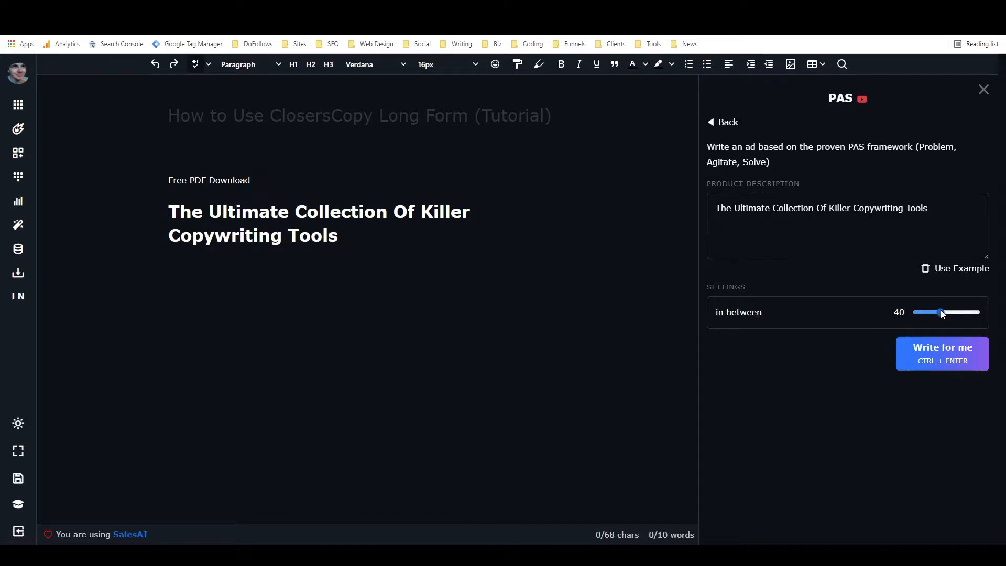
left_click(951, 367)
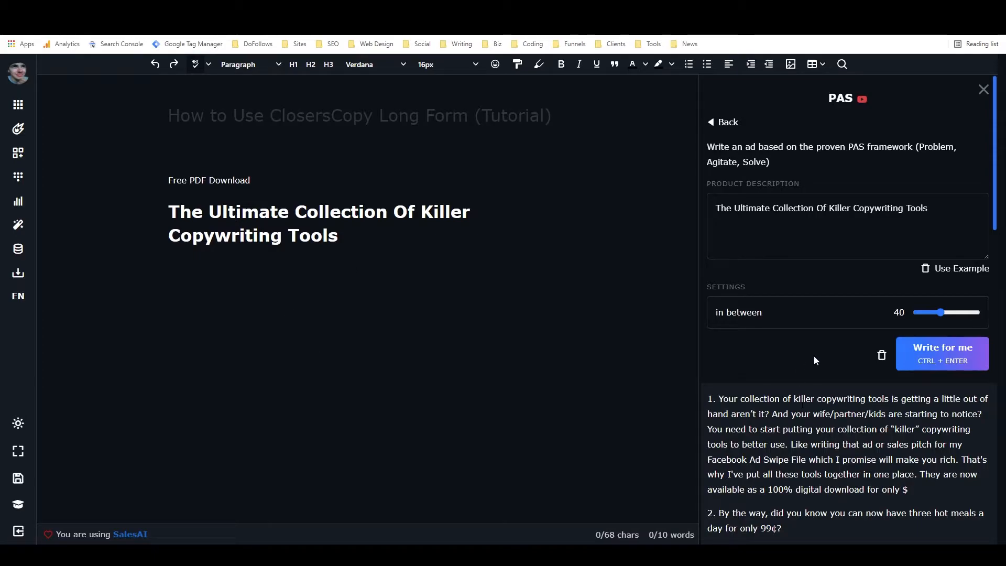
scroll(817, 342, "down", 4)
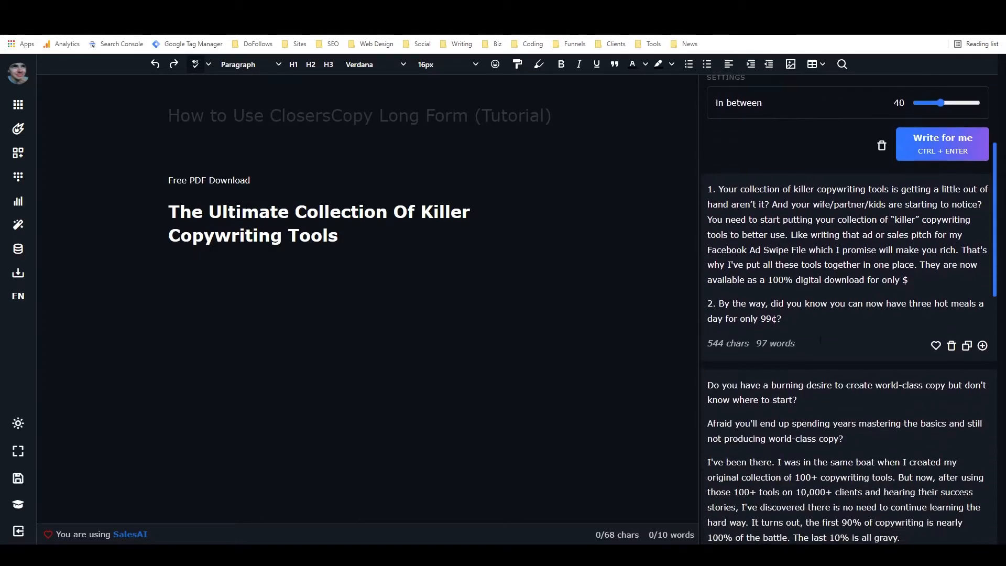
scroll(820, 342, "down", 1)
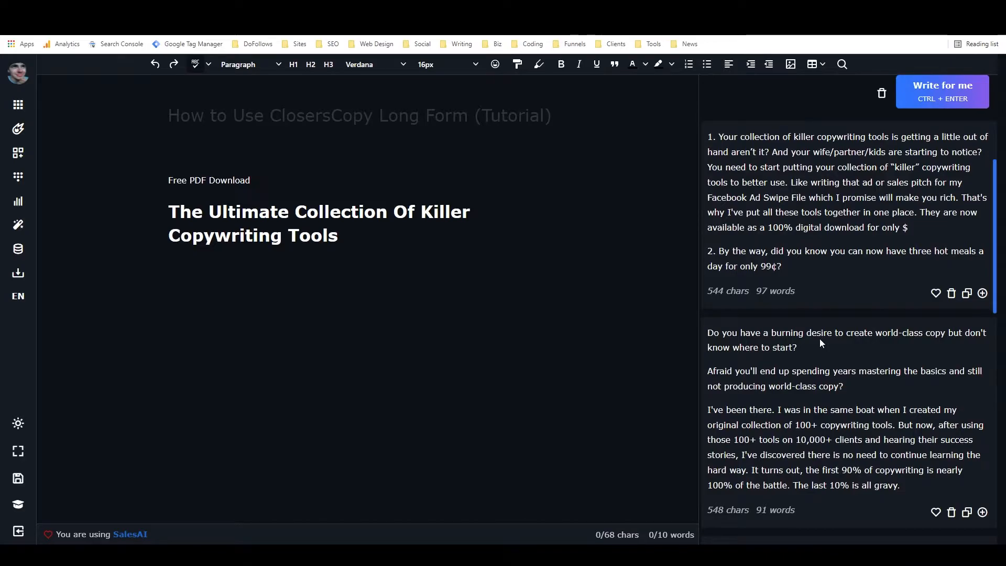
left_click(983, 512)
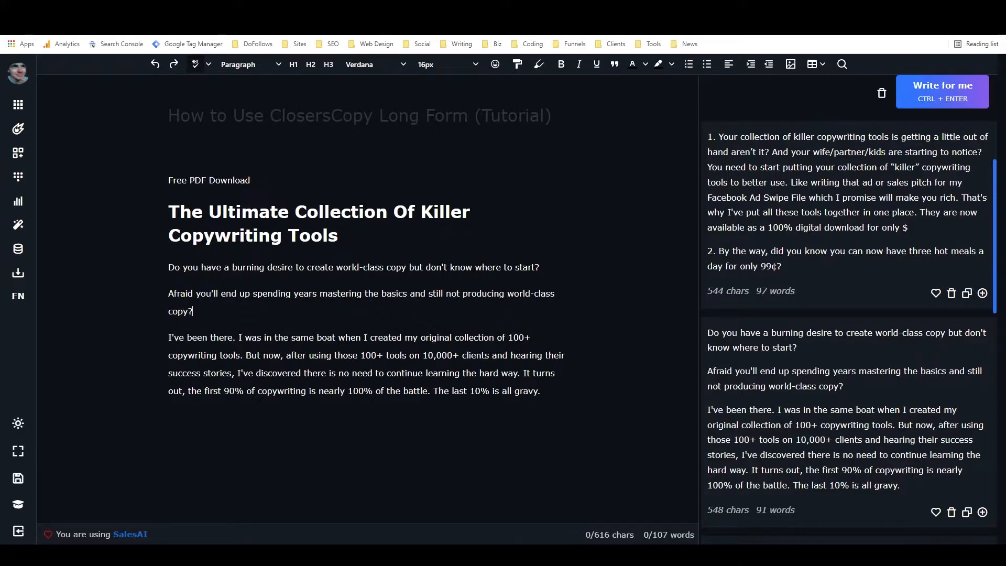
triple_click(286, 293)
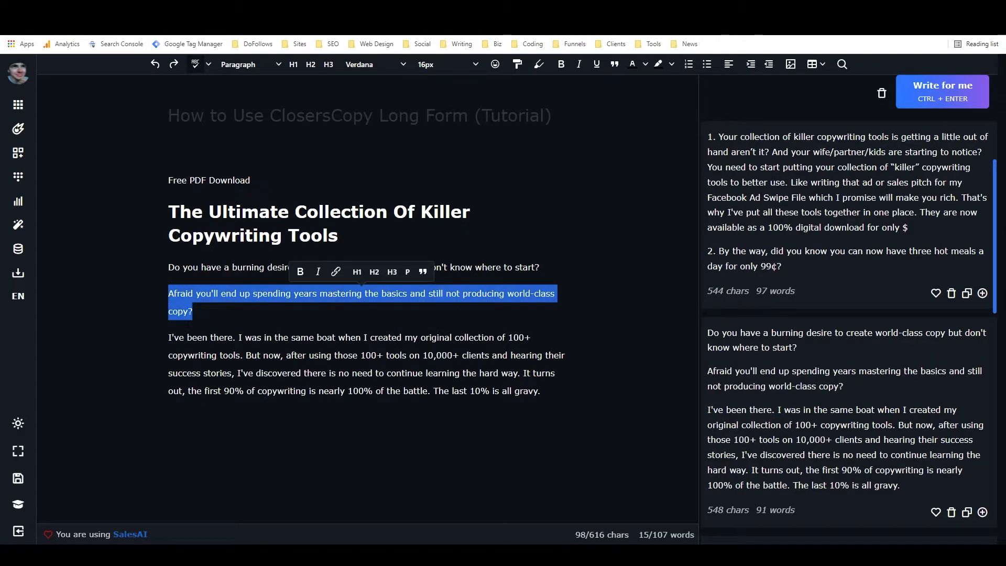
Step: Delete the paragraph beginning "Afraid you'll end up" and change both tool counts in the paragraph below it to 10+
key("BackSpace")
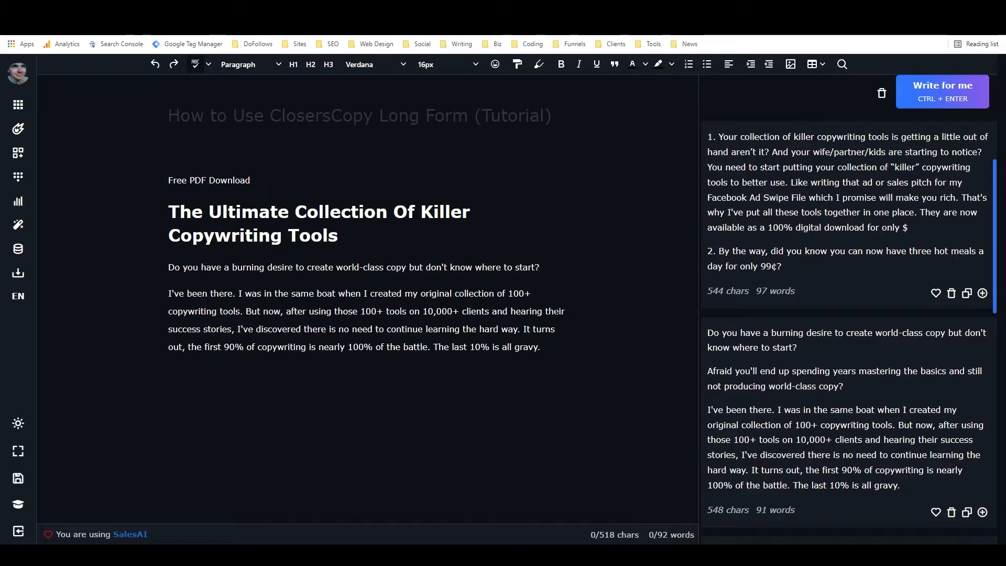
left_click_drag(524, 293, 518, 293)
key("BackSpace")
left_click(377, 311)
key("BackSpace")
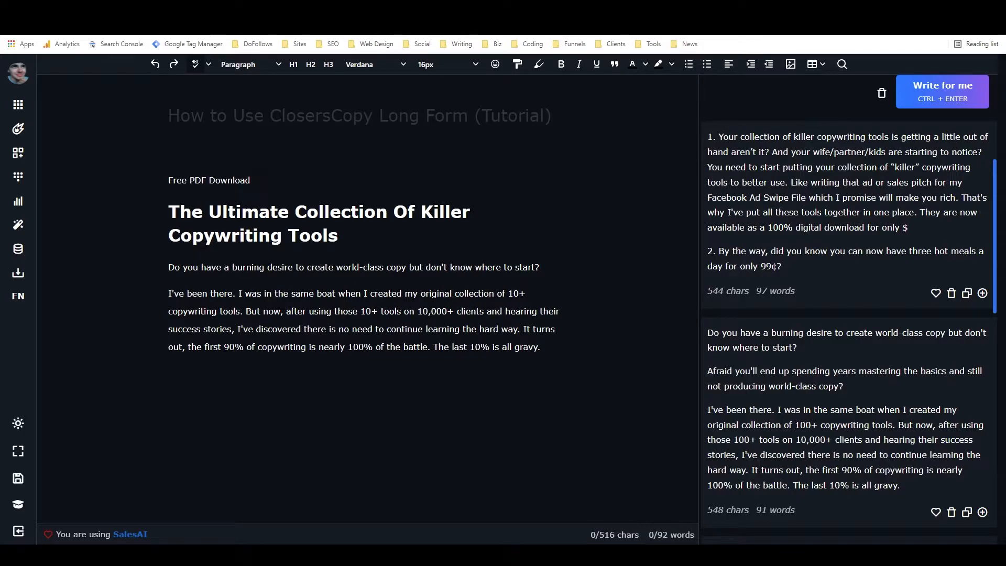
Step: Change the number of clients in the "I've been there" paragraph to 10+
key("shift+Right")
key("shift+Right")
key("shift+Right")
key("shift+Right")
key("shift+Right")
key("shift+Right")
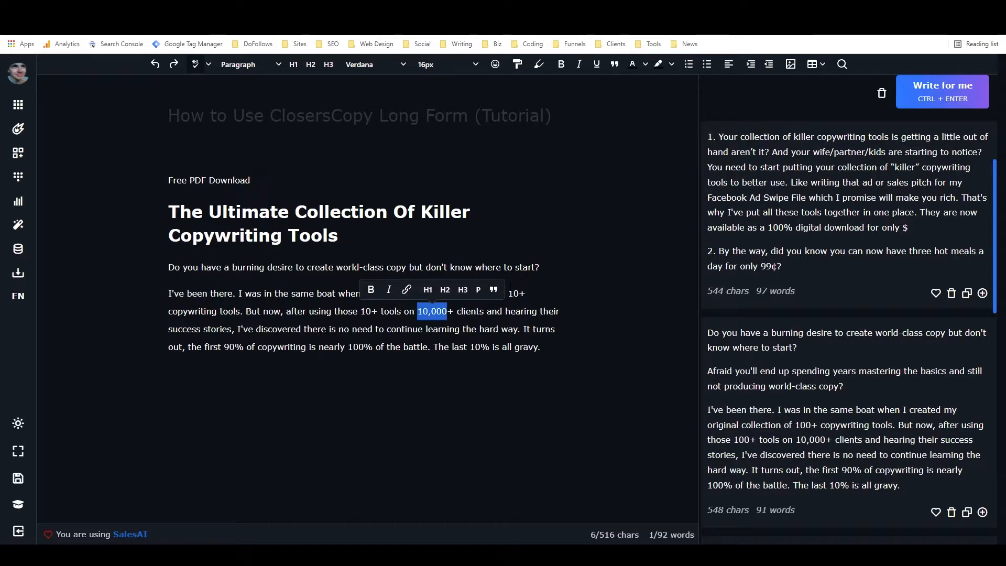
type("10")
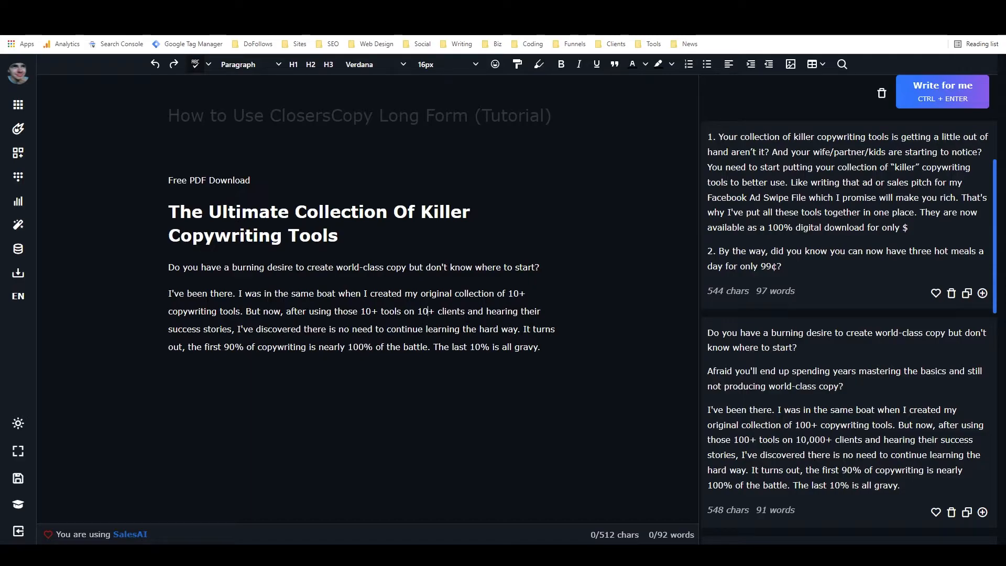
Step: Delete the closing text from "It turns out" onward and split the paragraph before "But now"
left_click_drag(152, 357, 524, 329)
key("BackSpace")
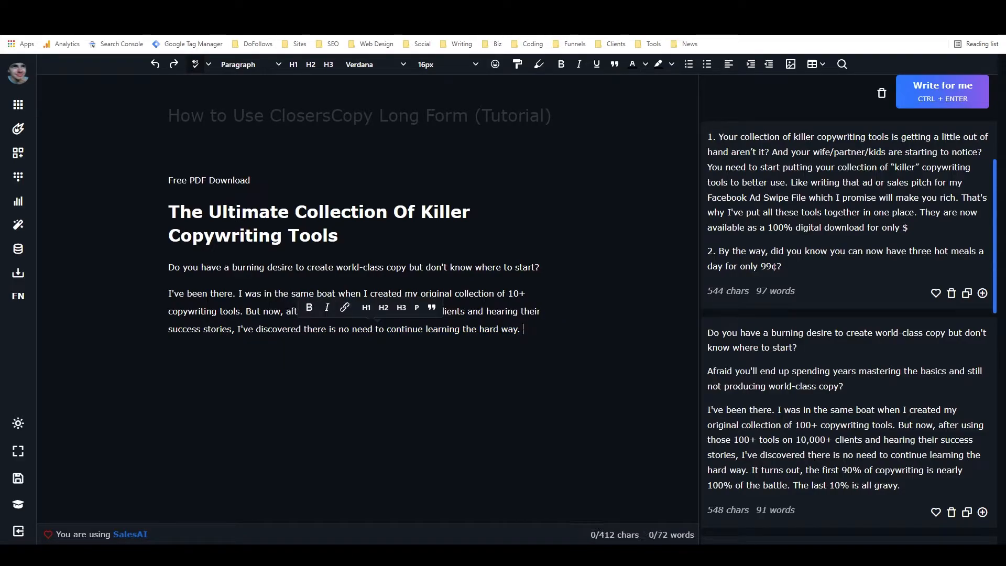
left_click(246, 311)
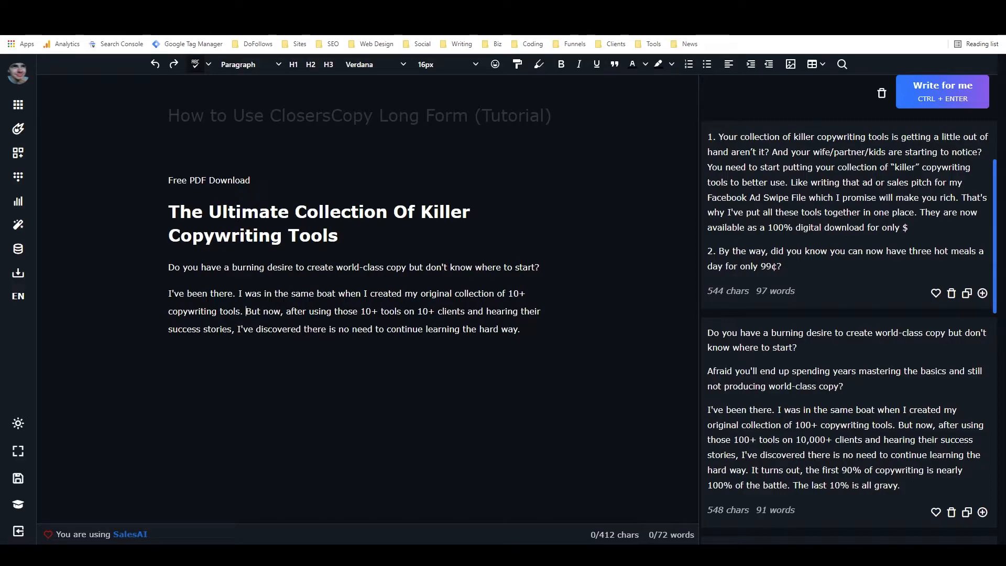
key("Return")
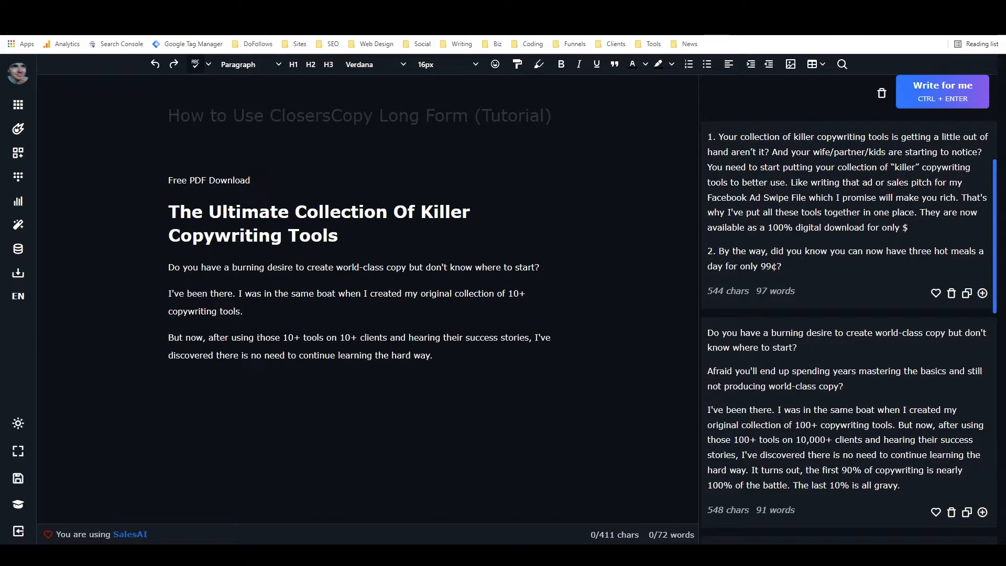
Step: Reword the start of the last paragraph to "But now, after using these tools to help multiple clients"
left_click_drag(256, 337, 300, 338)
type("these")
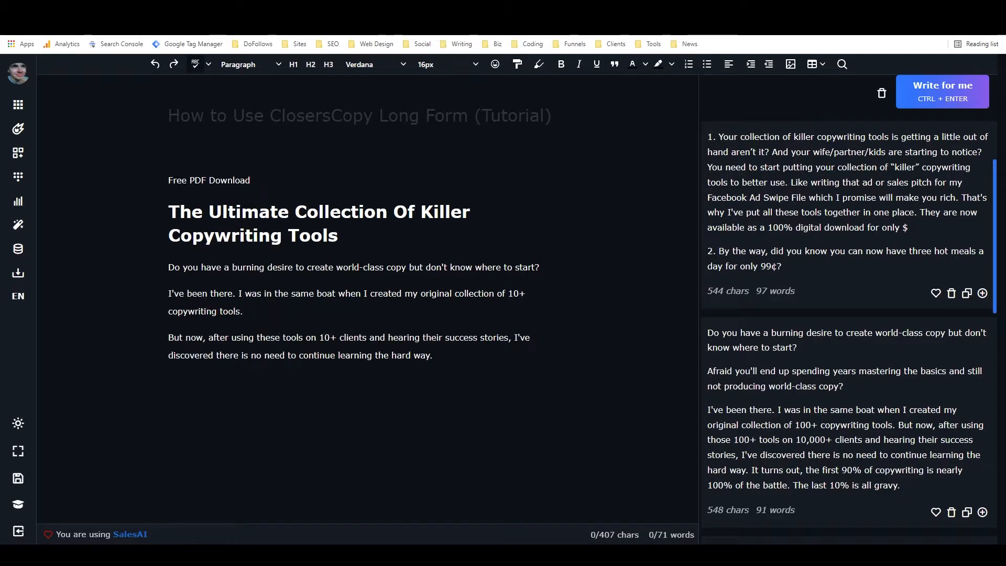
mouse_move(324, 337)
left_mouse_down()
mouse_move(336, 337)
mouse_move(319, 337)
left_mouse_up()
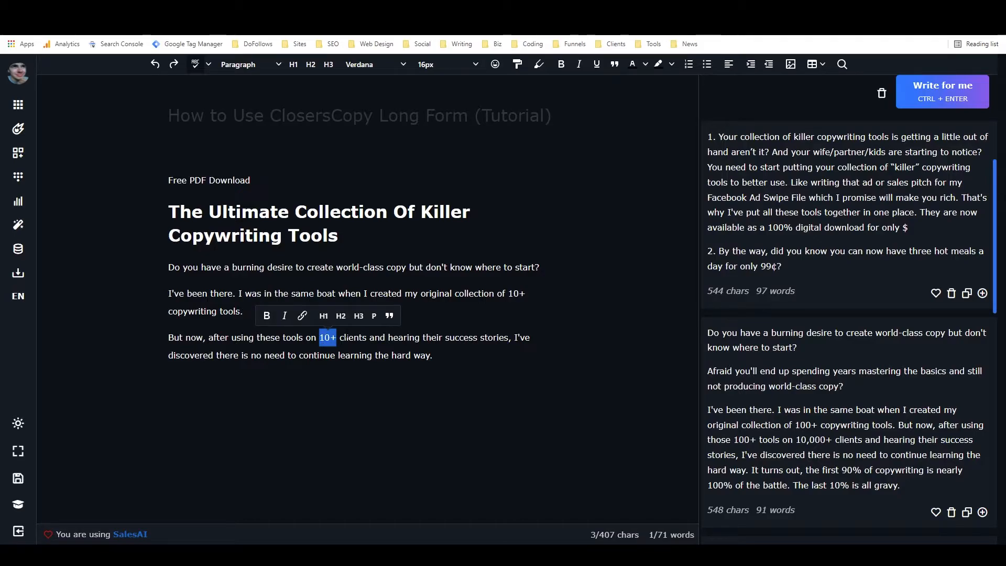
key("BackSpace")
key("BackSpace")
key("BackSpace")
key("BackSpace")
key("BackSpace")
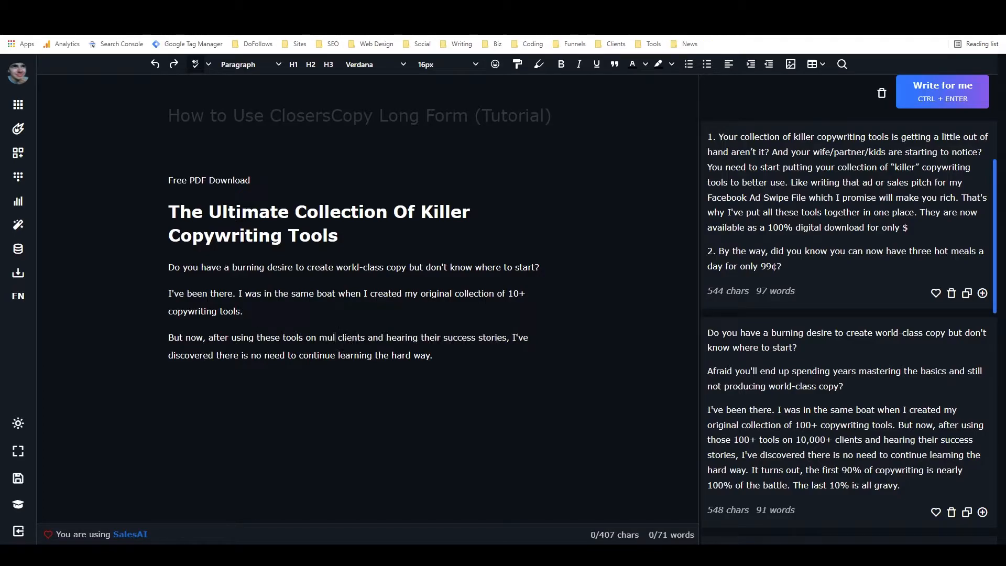
type("to help w")
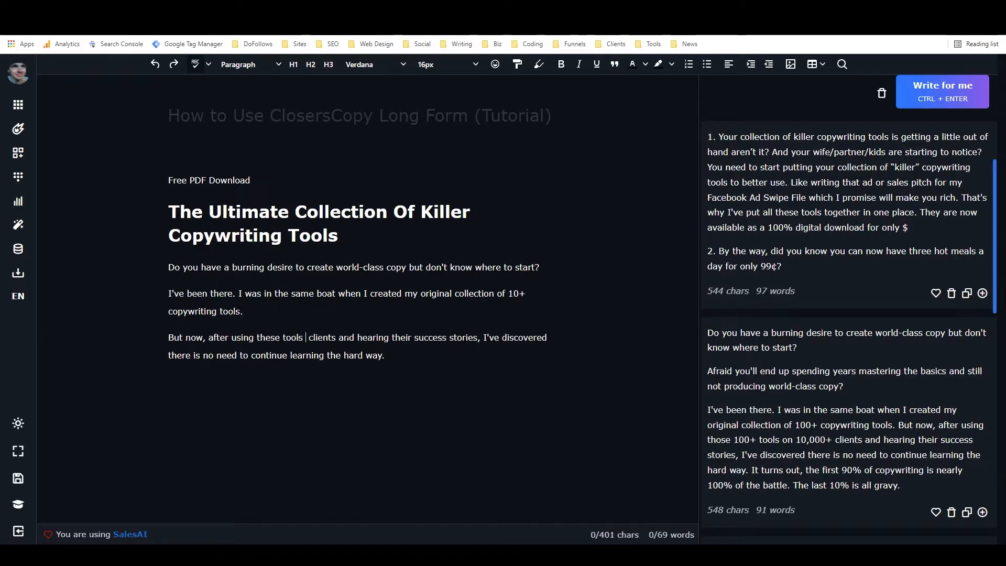
type("ultiple")
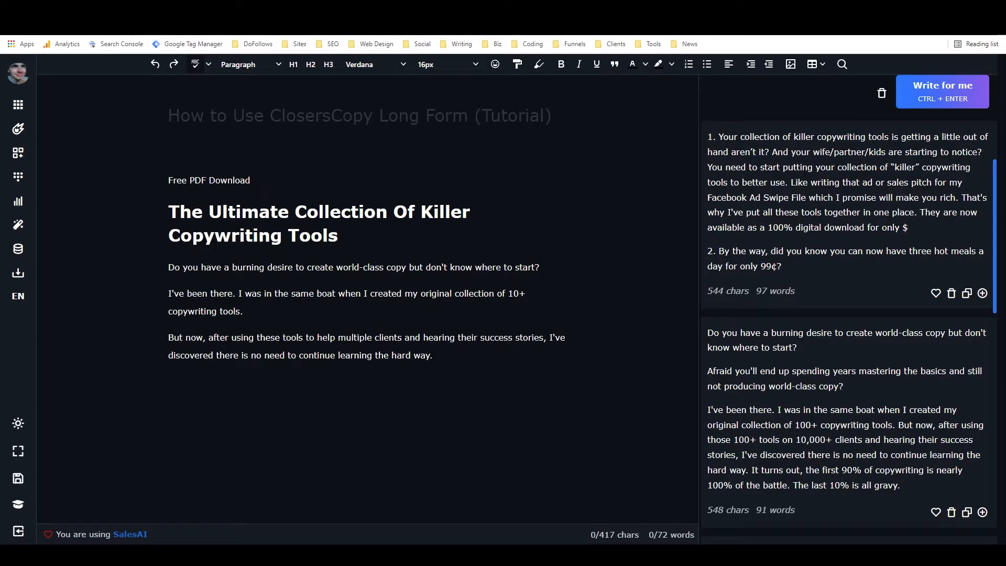
Step: Replace "learning" with "writing" in the last sentence and start a blank paragraph below it
double_click(359, 355)
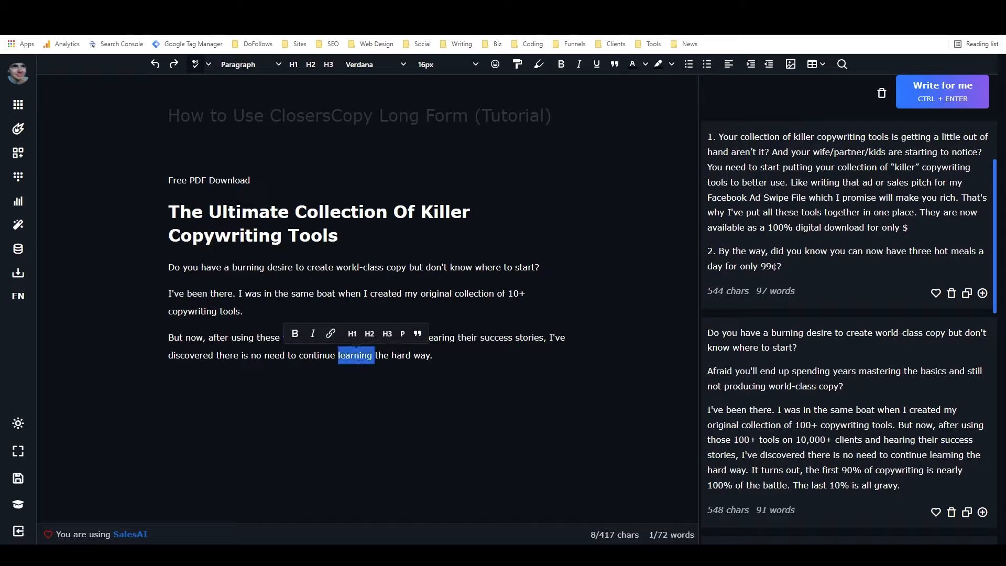
type("writing")
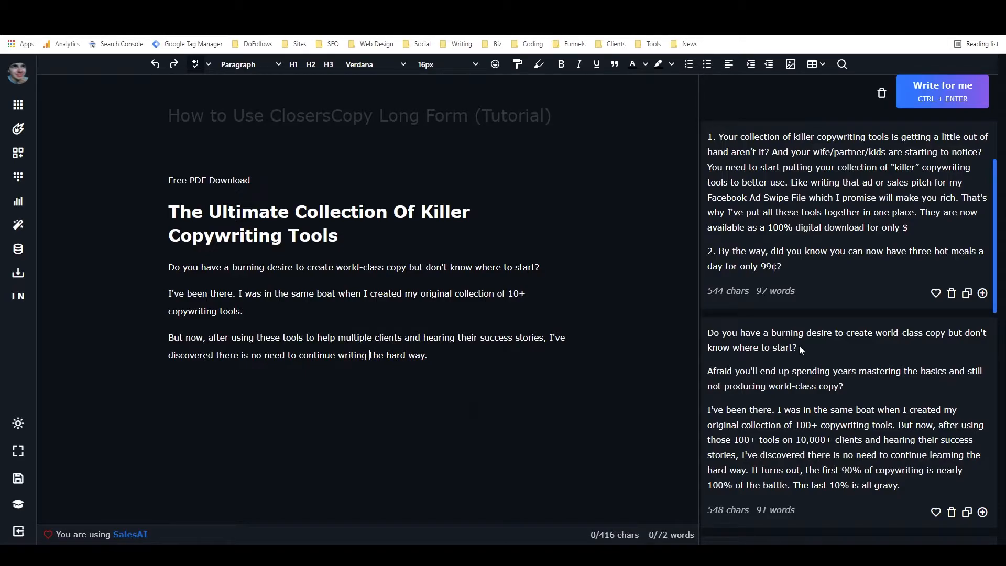
scroll(799, 345, "down", 2)
left_click_drag(435, 360, 152, 176)
left_click(431, 356)
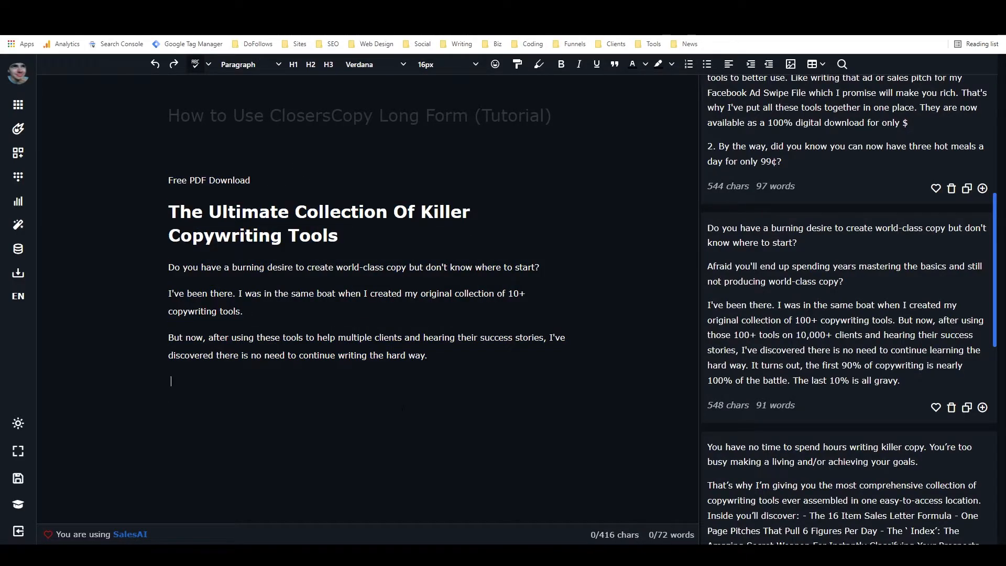
key("Return")
Step: Review the drafted copy and look through the generated PAS results for further usable text
key("ctrl+a")
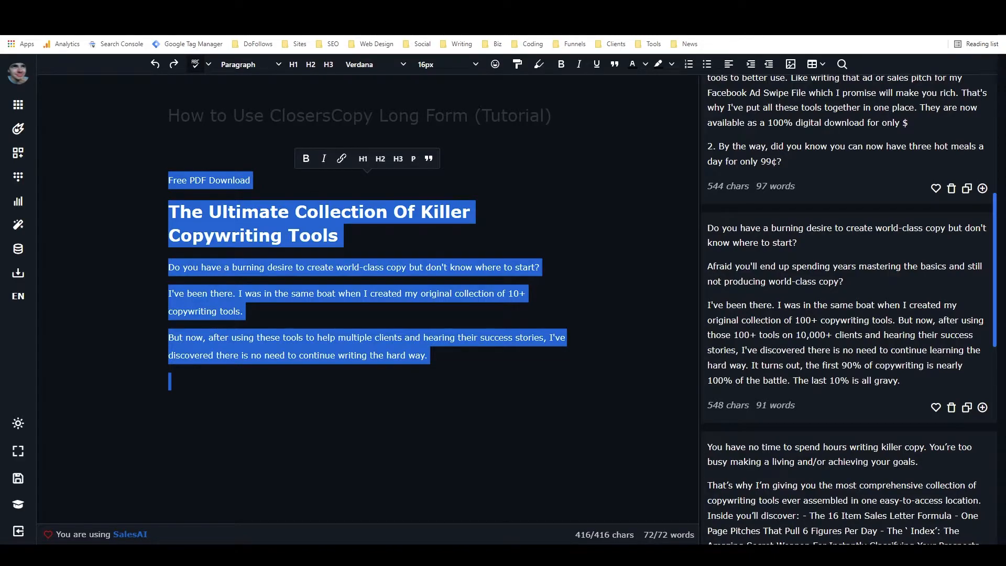
left_click(327, 382)
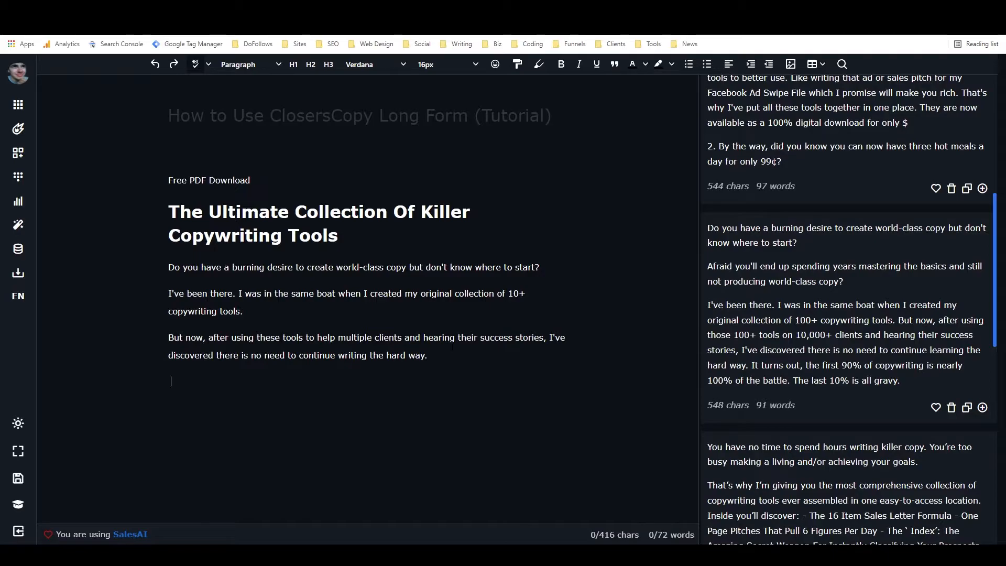
scroll(764, 297, "down", 3)
scroll(764, 297, "up", 4)
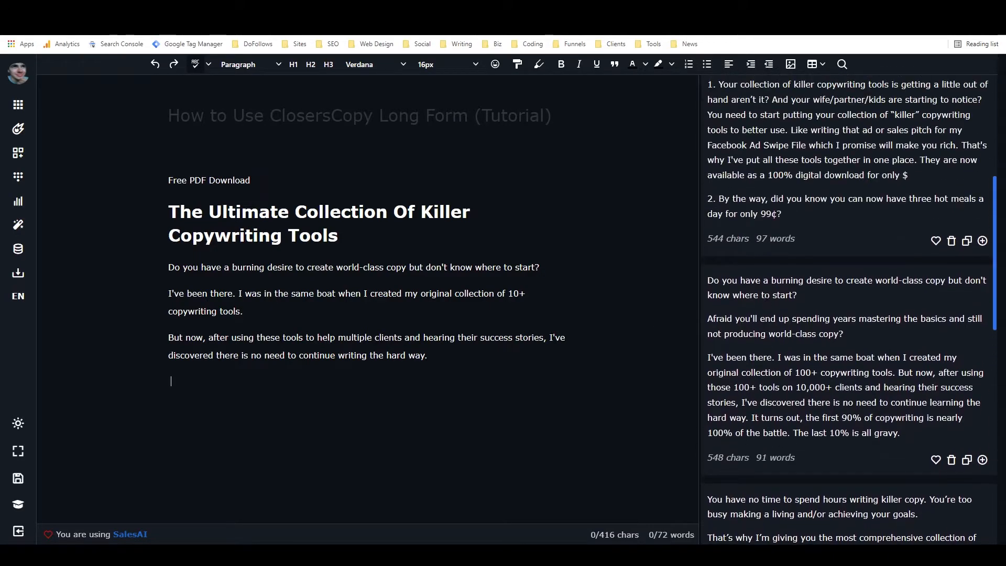
scroll(765, 295, "up", 3)
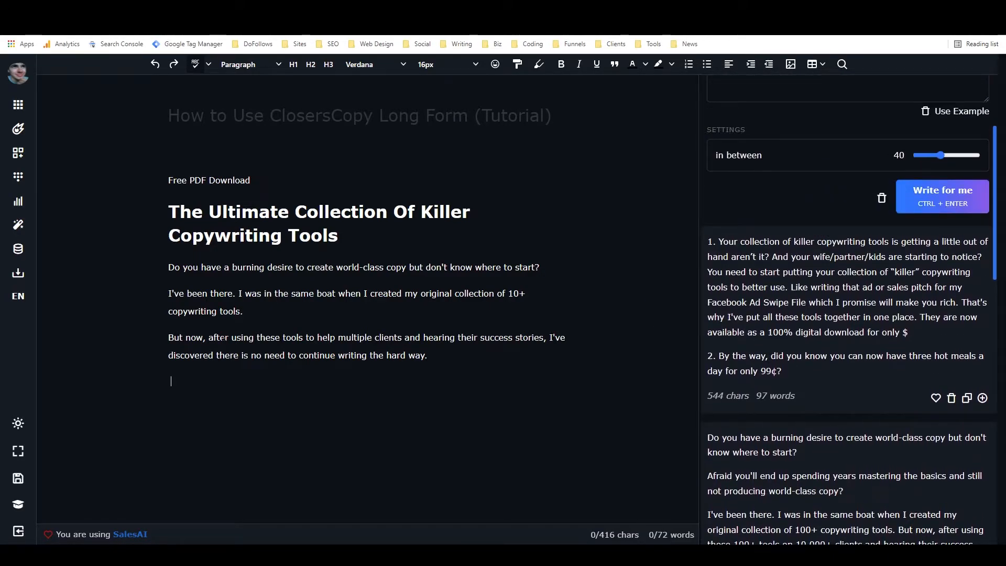
left_click_drag(169, 267, 434, 364)
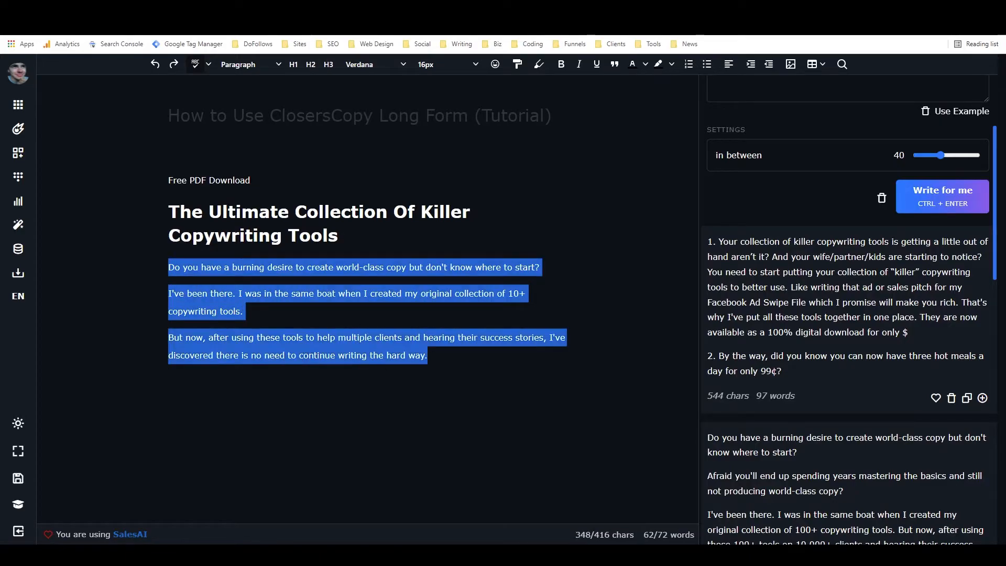
left_click(171, 381)
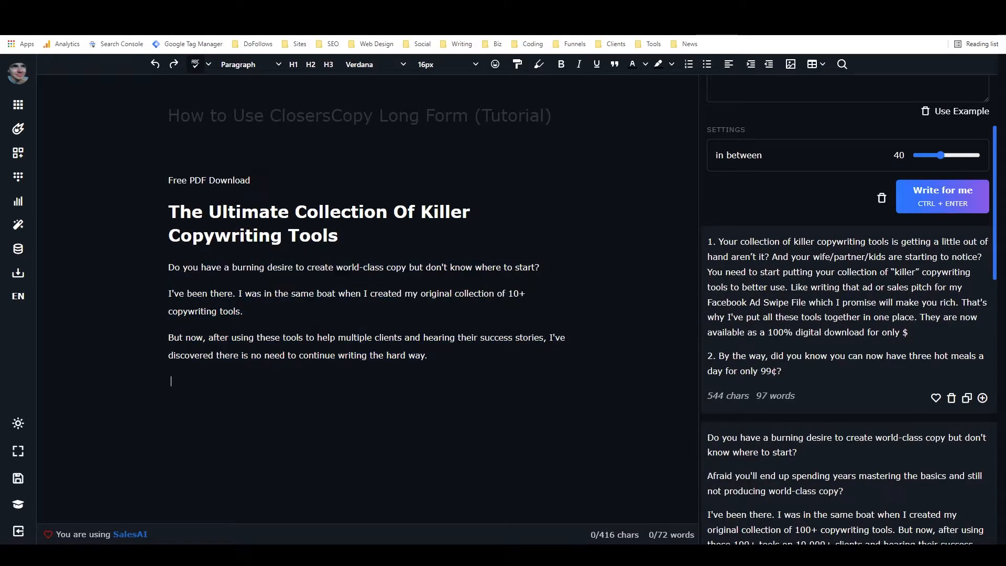
scroll(775, 348, "down", 3)
scroll(846, 339, "up", 5)
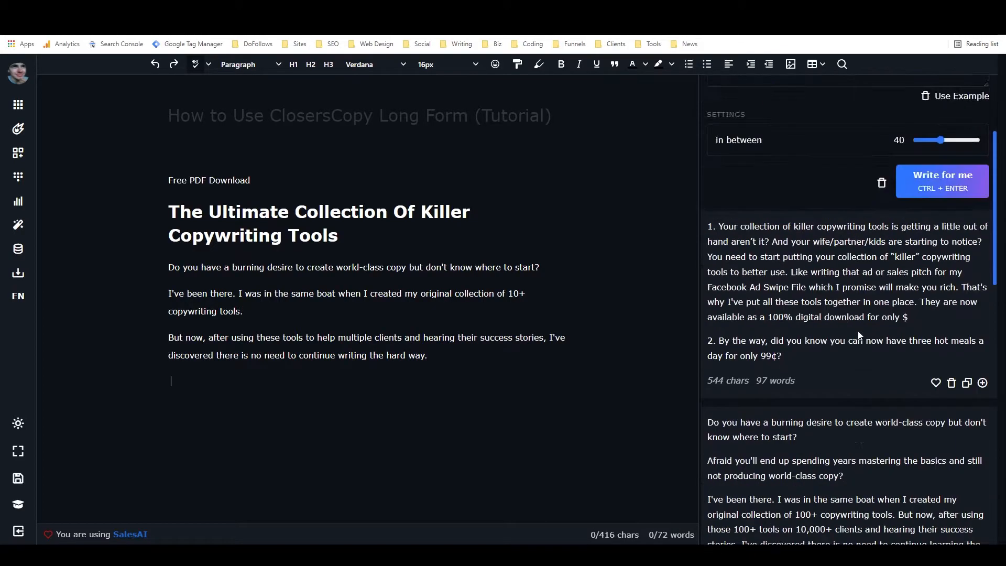
scroll(846, 314, "up", 1)
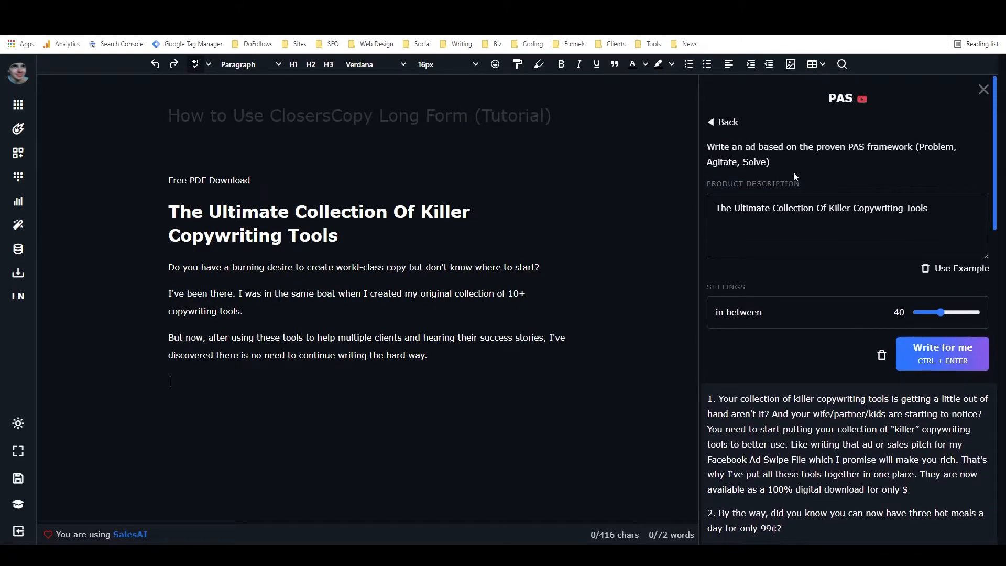
scroll(856, 365, "down", 12)
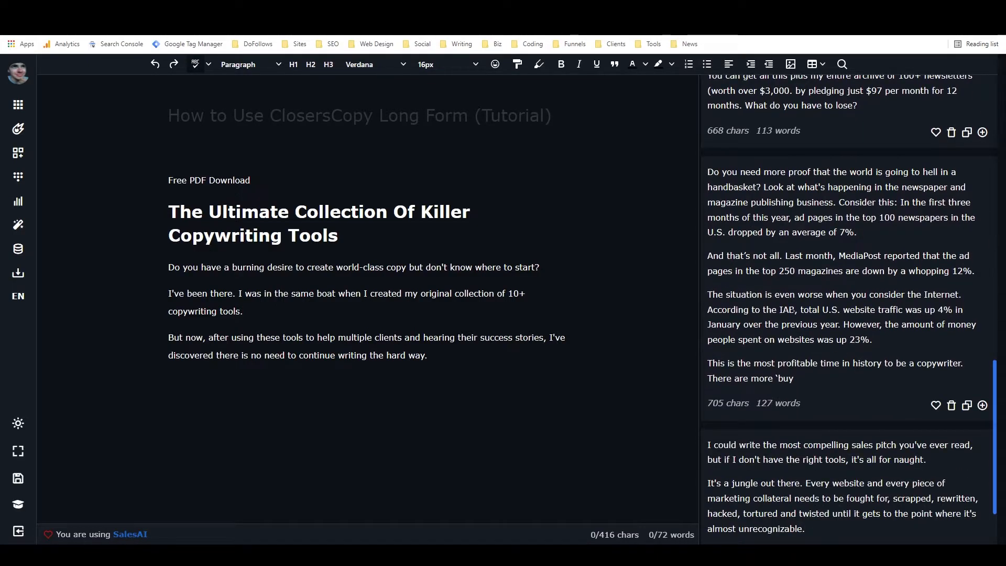
scroll(788, 326, "down", 3)
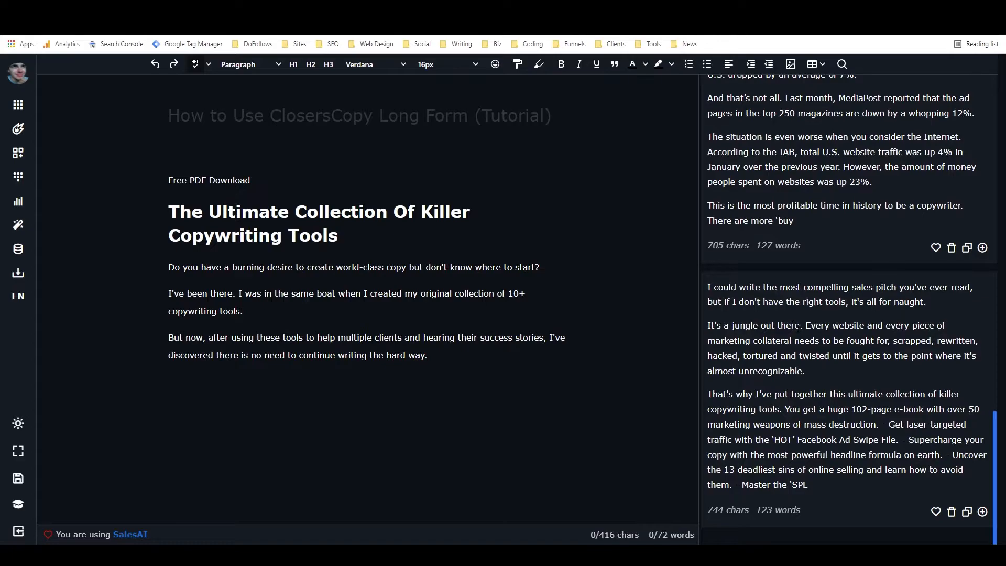
scroll(803, 334, "up", 10)
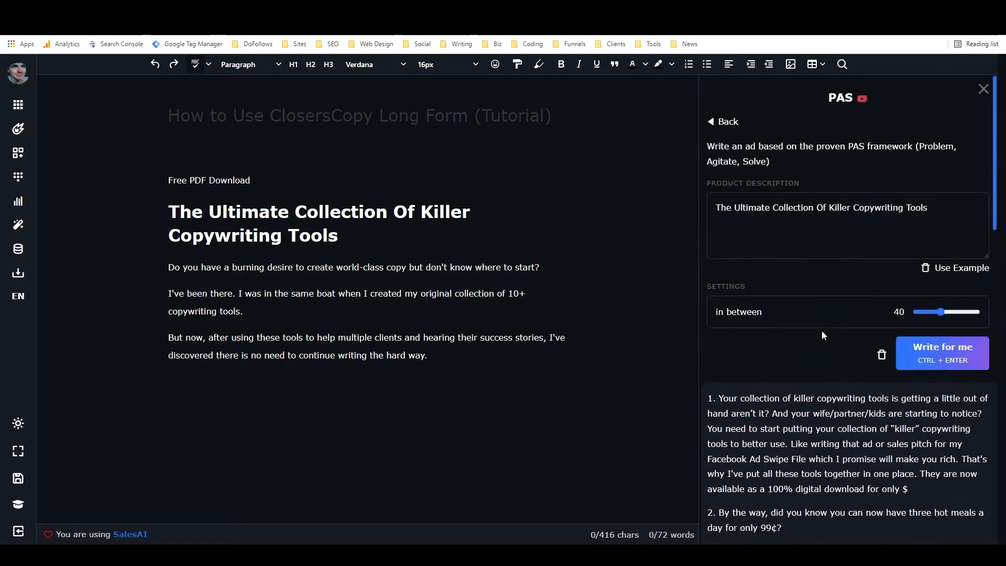
Step: Copy the PAS product description into the description of the AIDA (Updated) framework
triple_click(840, 209)
key("ctrl+c")
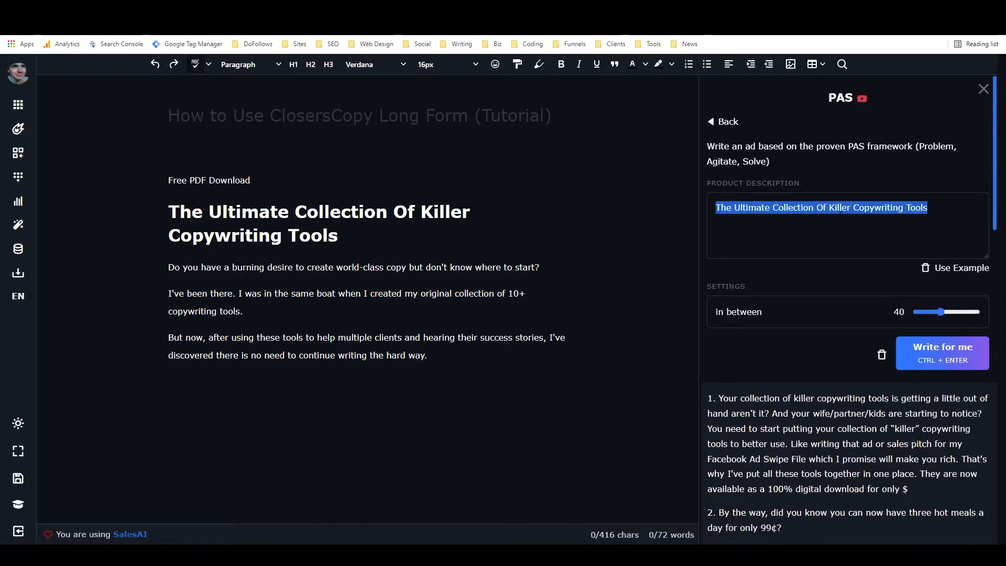
left_click(730, 127)
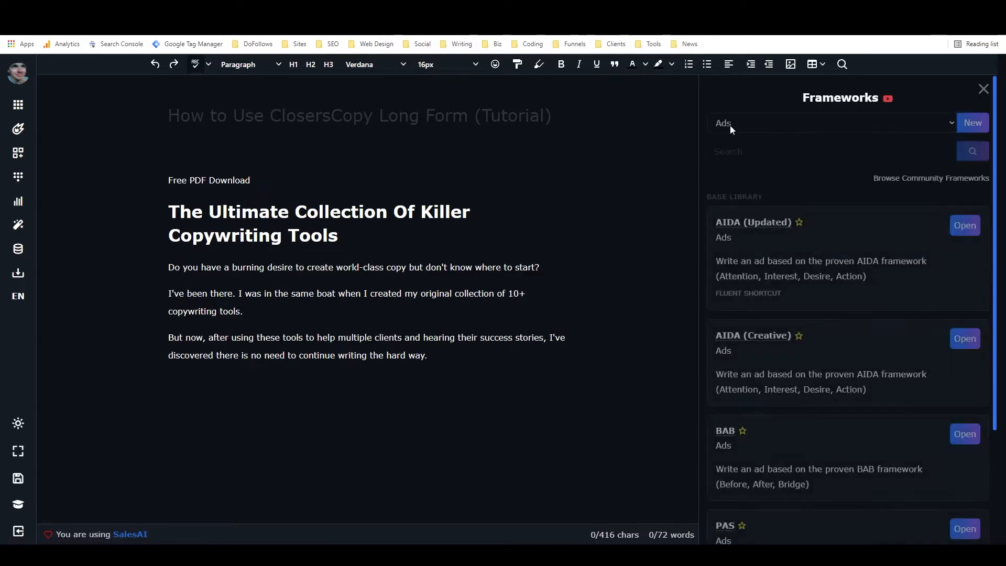
scroll(886, 294, "down", 3)
scroll(888, 298, "up", 3)
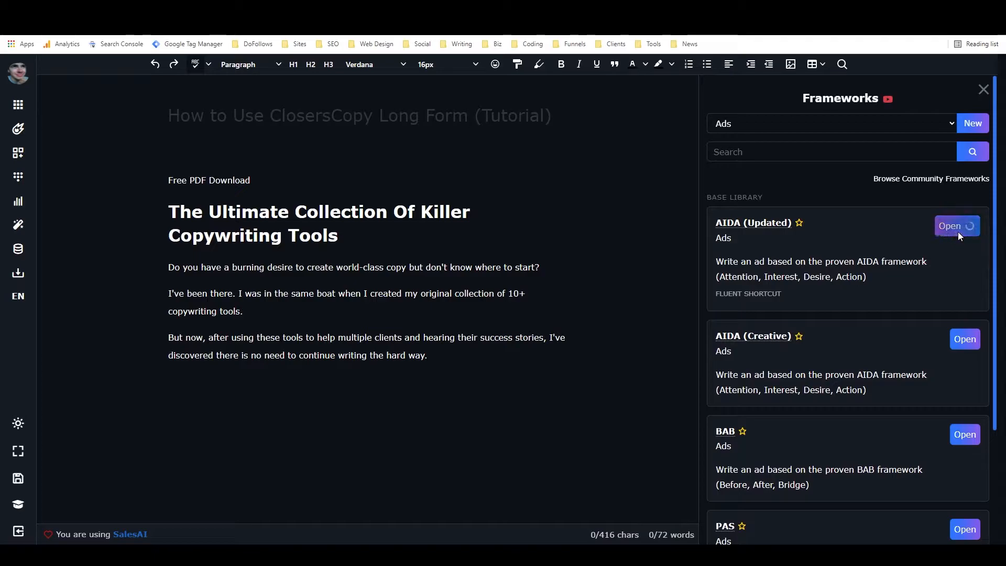
left_click(956, 233)
left_click(742, 239)
key("ctrl+v")
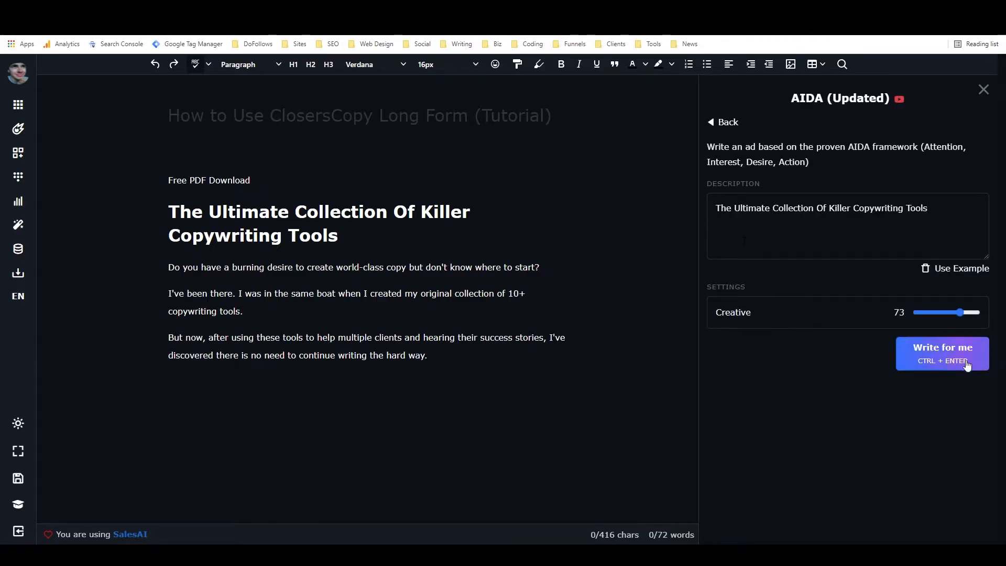
Step: Generate AIDA copy at creativity 32 and read through the resulting suggestions
left_click(935, 313)
left_click(935, 347)
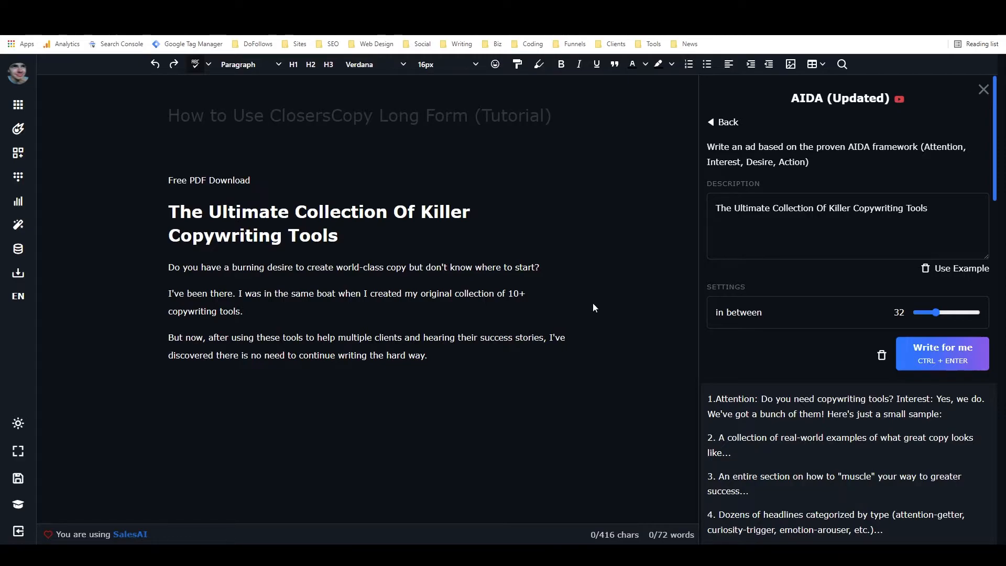
scroll(866, 352, "down", 3)
scroll(868, 355, "down", 10)
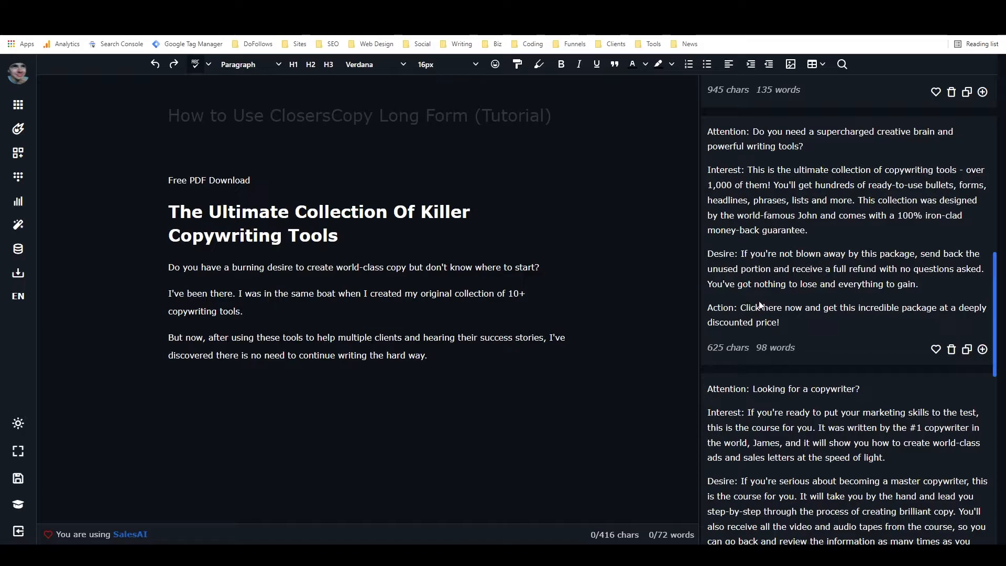
scroll(760, 304, "down", 5)
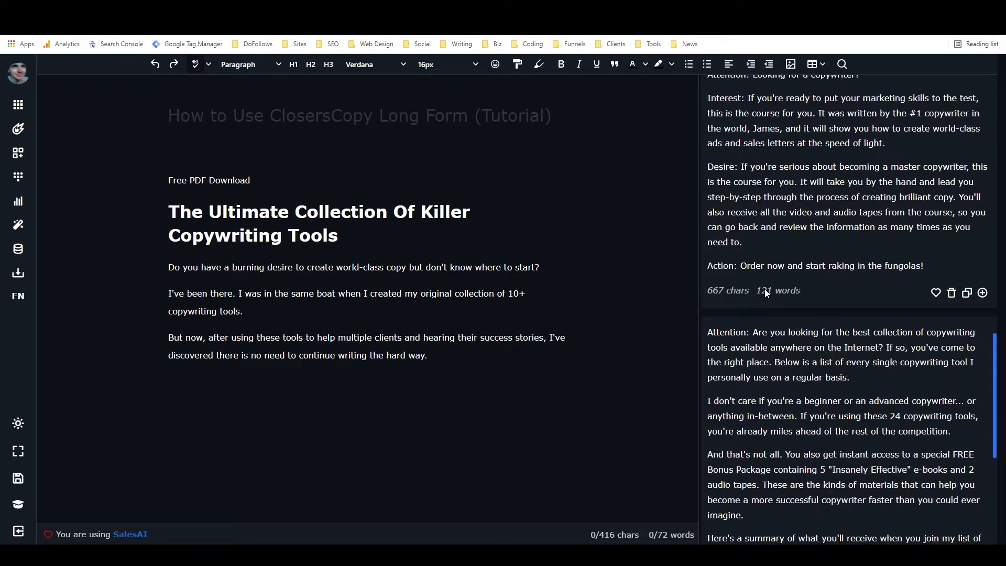
scroll(765, 289, "down", 6)
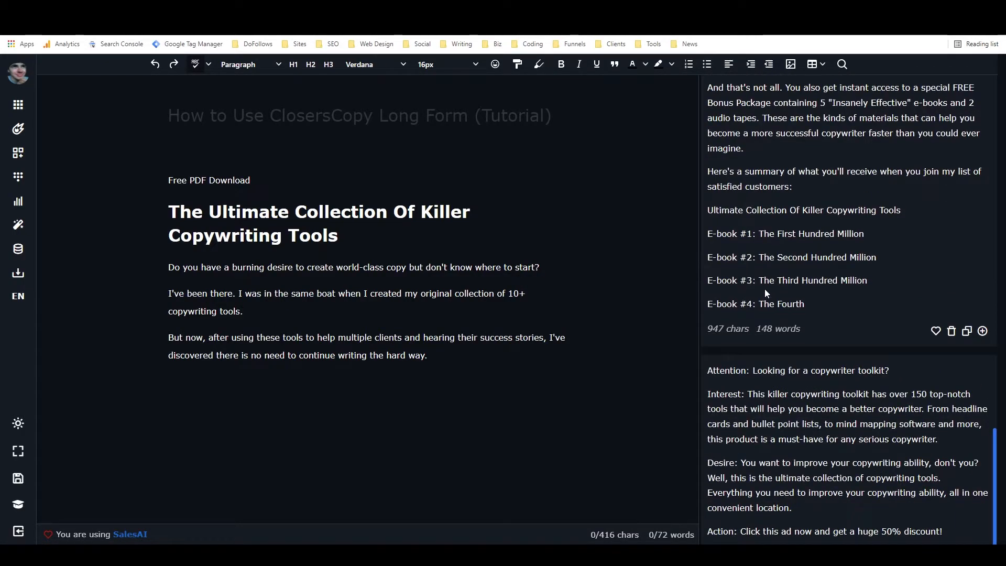
scroll(765, 293, "down", 1)
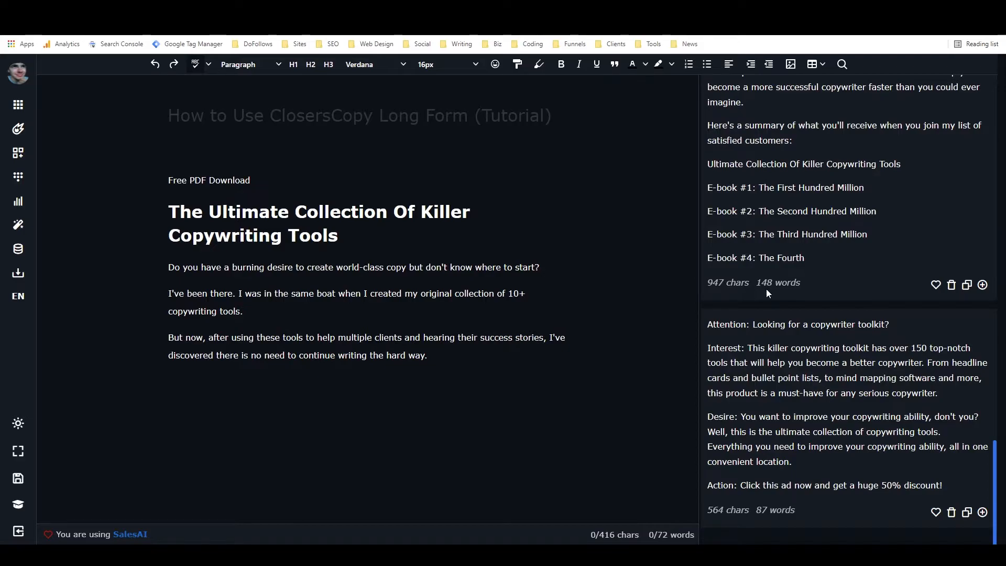
Step: Add "Click here now and get this incredible resource for free!" below the last paragraph, reusing the opening of an AIDA Action line
scroll(770, 296, "up", 10)
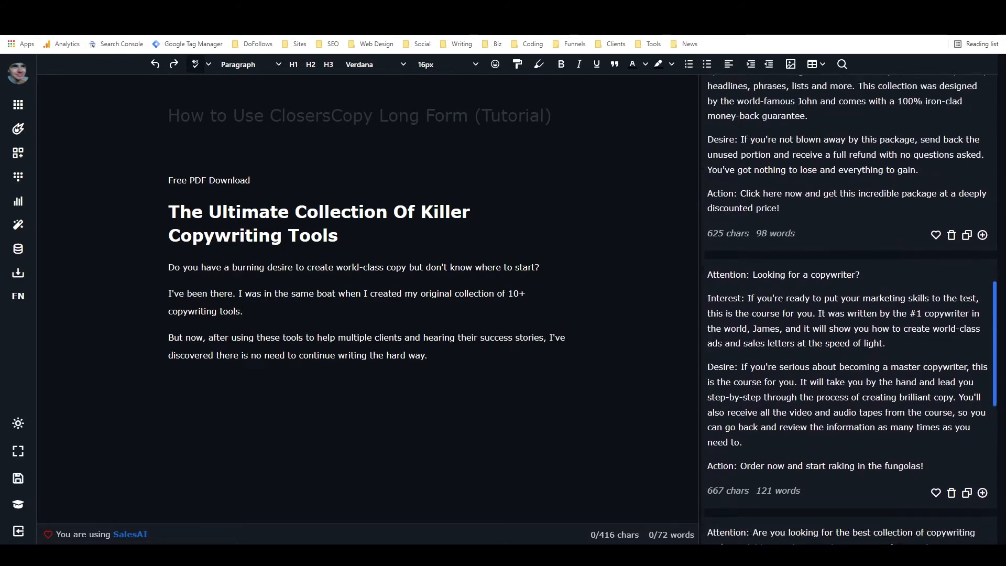
scroll(782, 305, "down", 2)
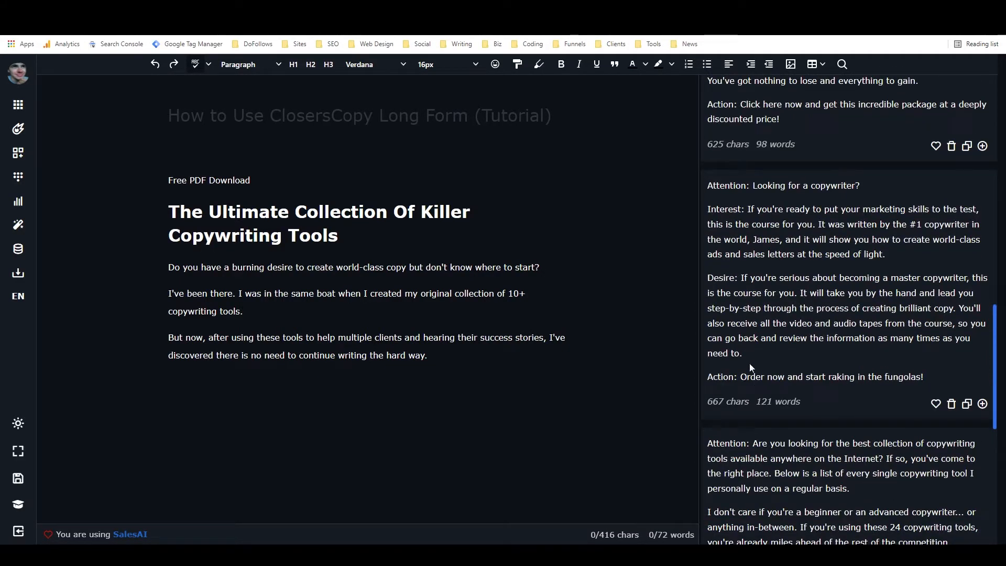
scroll(749, 363, "up", 6)
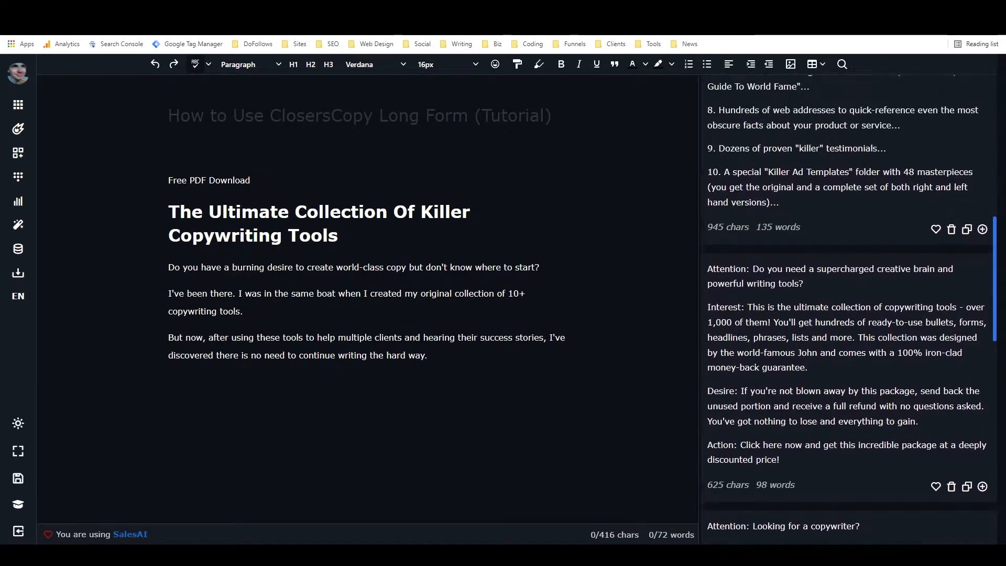
scroll(750, 394, "down", 1)
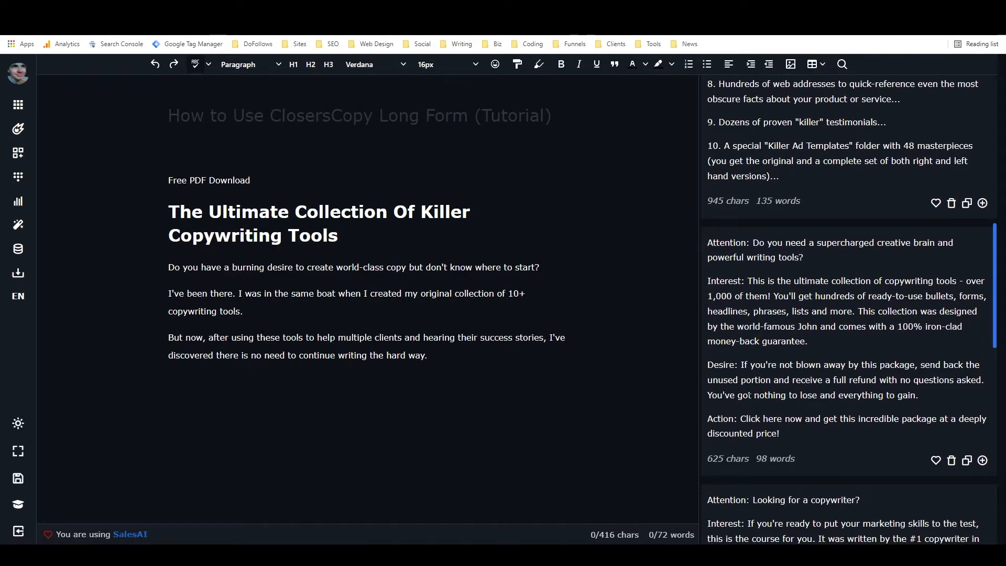
left_click_drag(741, 418, 898, 418)
right_click(880, 419)
left_click(832, 428)
left_click(171, 381)
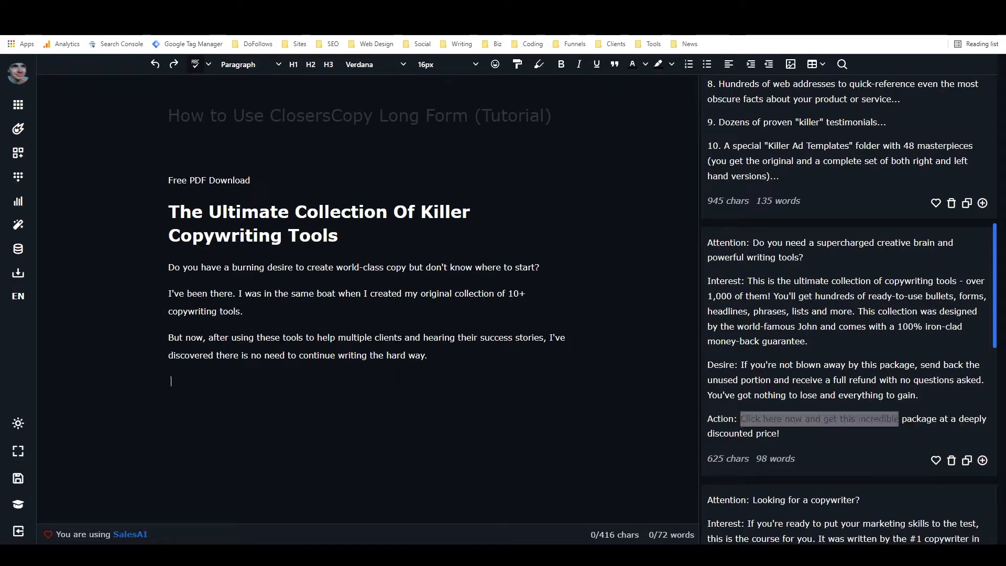
key("ctrl+v")
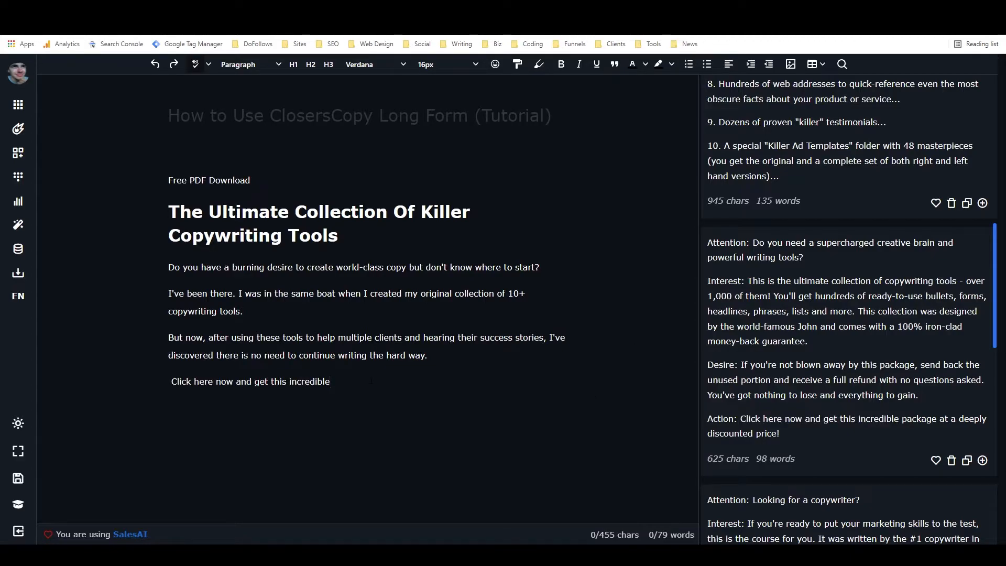
type("resource for free!")
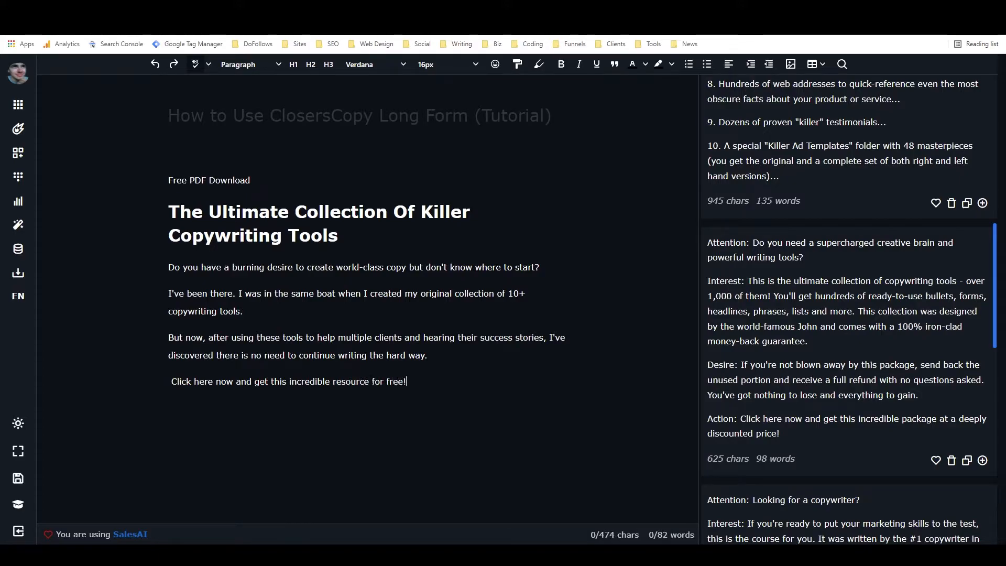
Step: Add the line "CTA: Download Now" below the closing sentence and start a blank paragraph after it
key("Return")
type("CTA: Download Now")
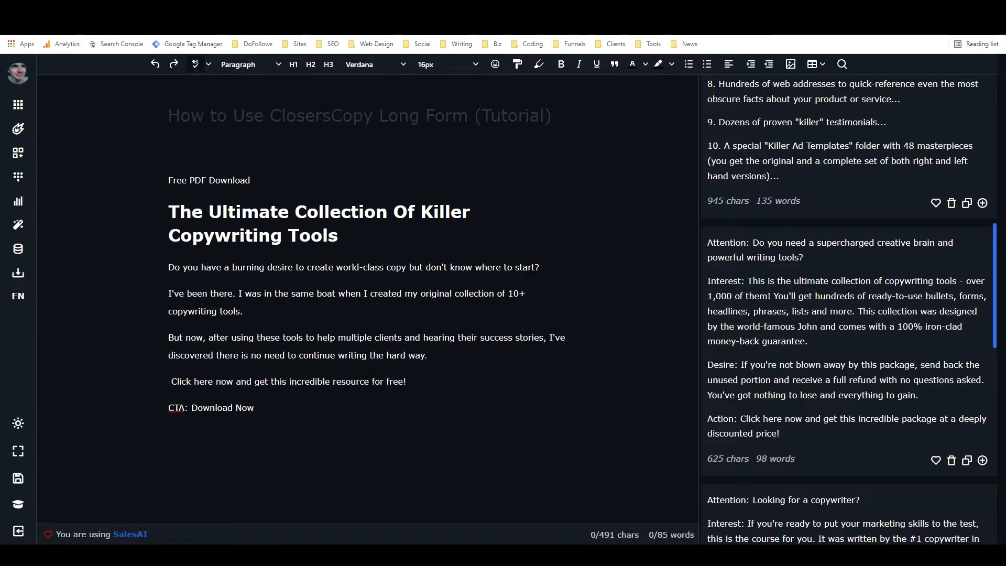
key("Return")
Step: Leave the AIDA framework and open the Outline framework from the Blogs category of the base library
scroll(838, 243, "up", 10)
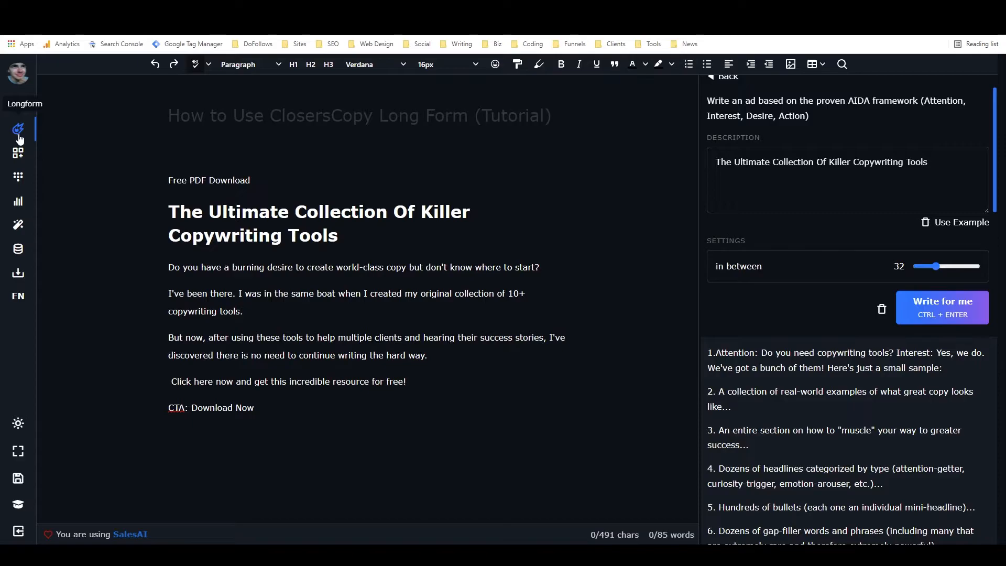
scroll(728, 134, "up", 1)
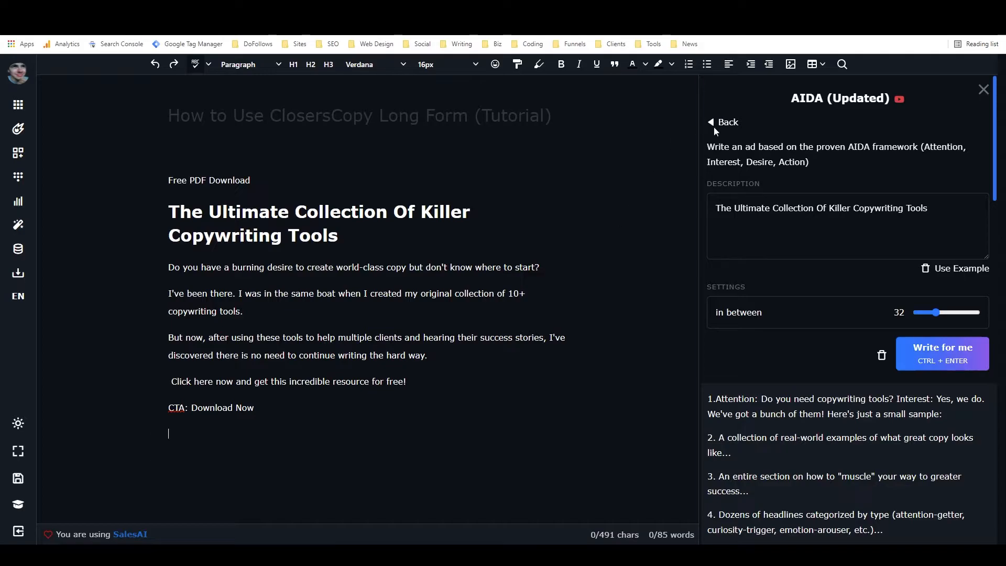
left_click(726, 125)
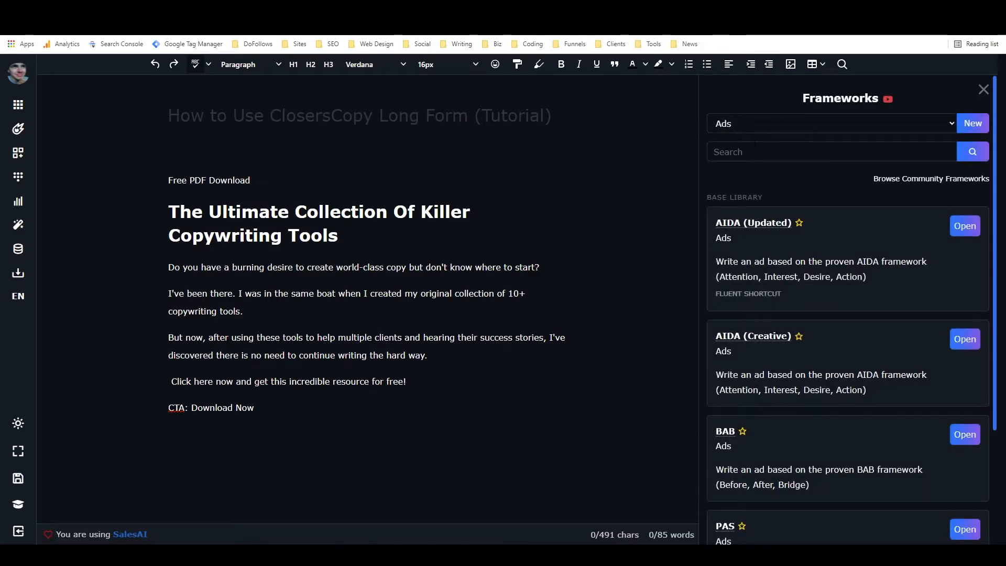
left_click(799, 114)
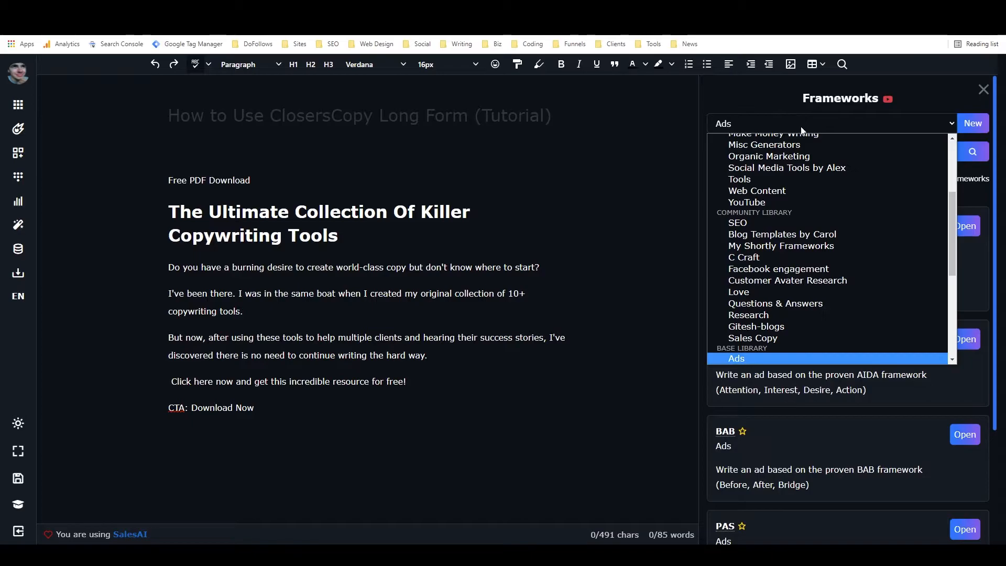
scroll(802, 172, "down", 5)
scroll(798, 183, "up", 2)
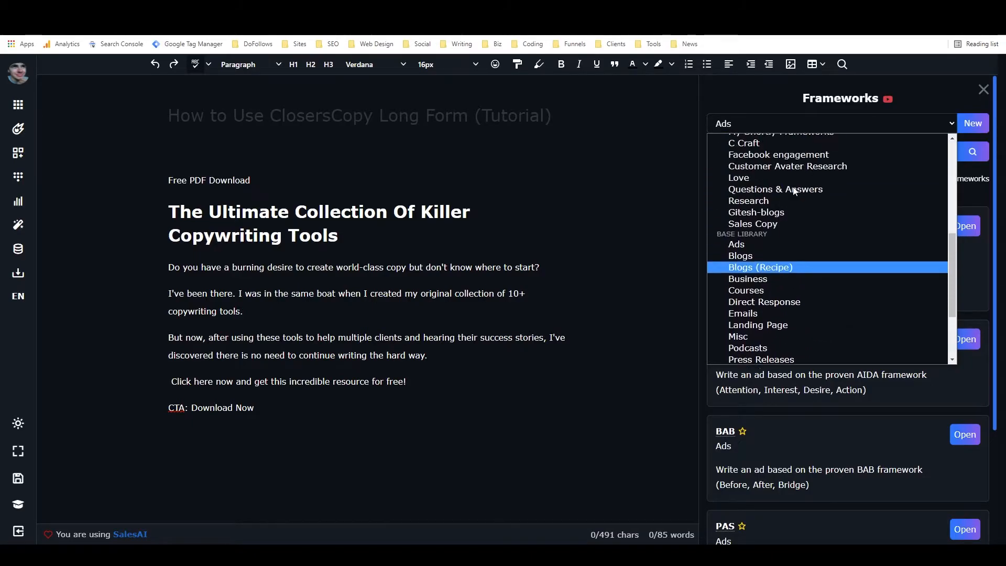
left_click(762, 255)
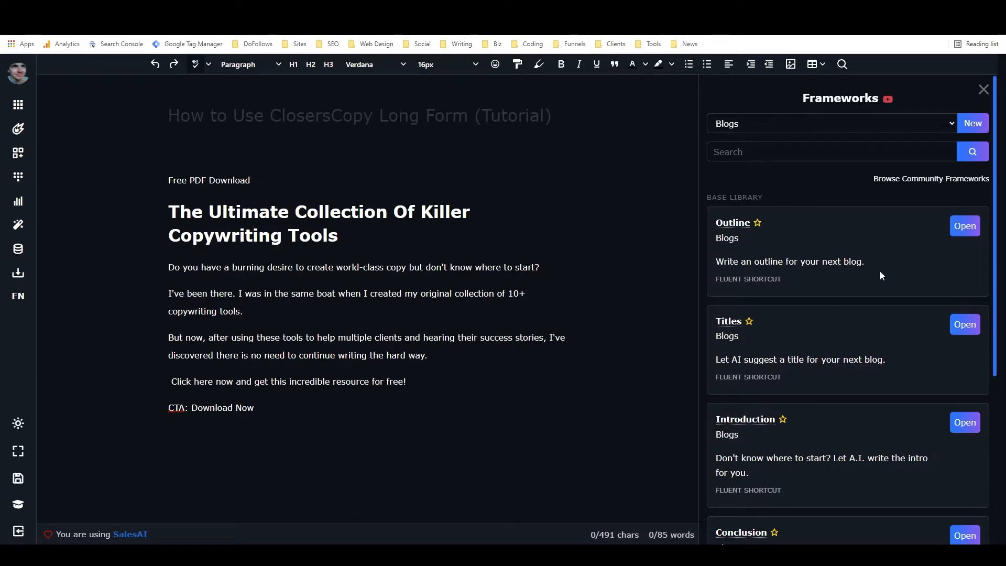
scroll(888, 273, "down", 1)
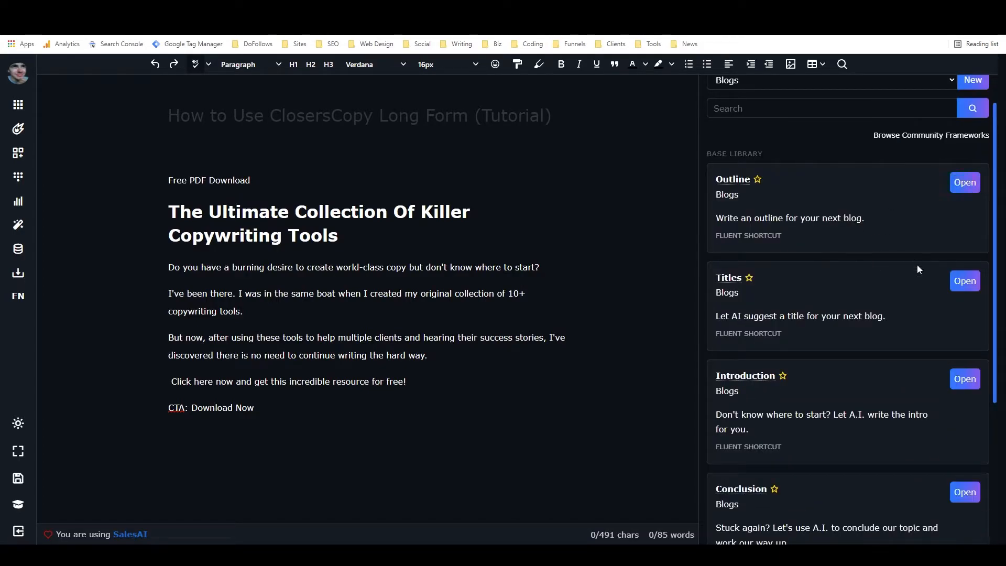
left_click(965, 182)
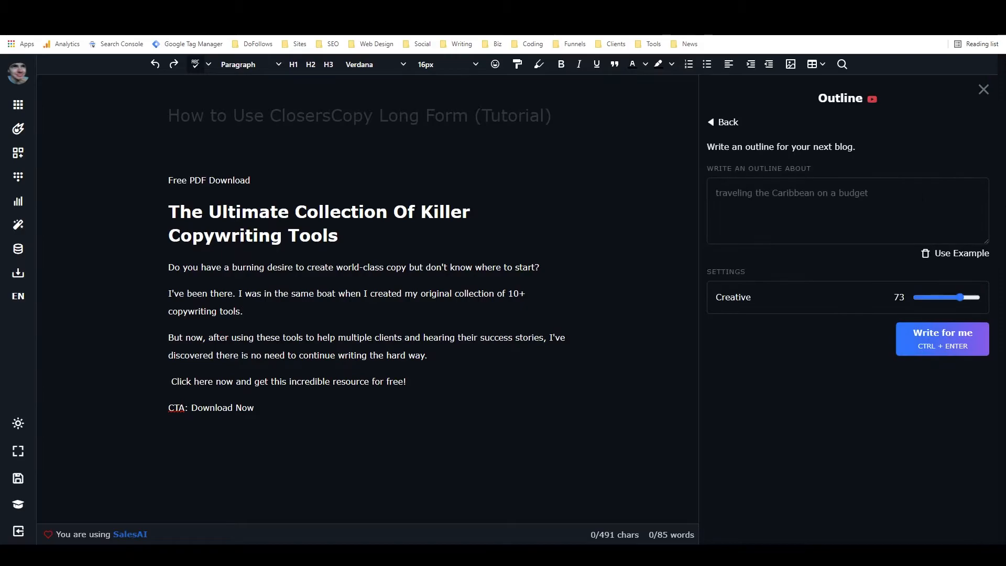
Step: Set the outline topic to the draft's headline, "The Ultimate Collection Of Killer Copywriting Tools"
left_click(792, 204)
key("ctrl+v")
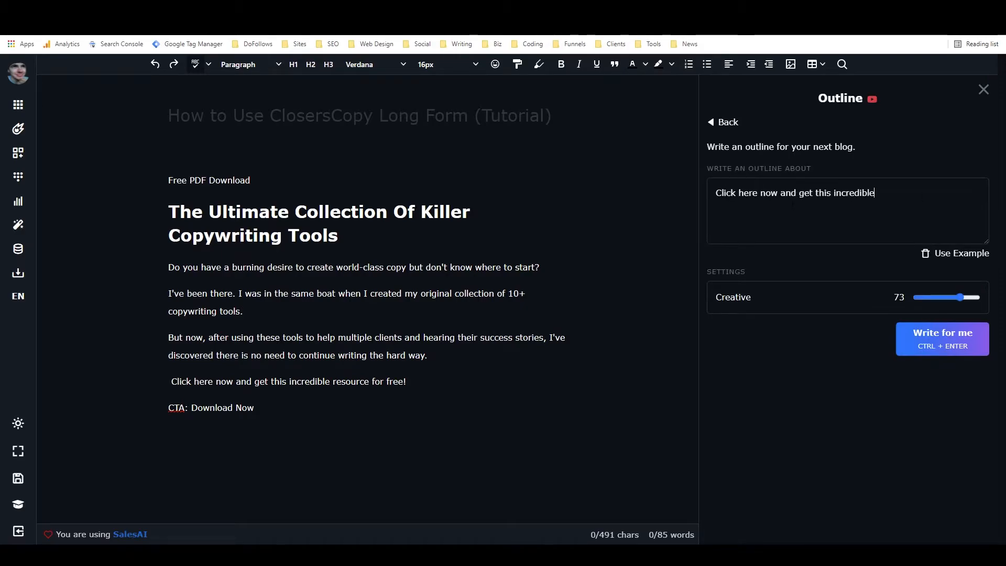
left_click_drag(328, 236, 169, 217)
left_click_drag(876, 193, 715, 194)
key("ctrl+v")
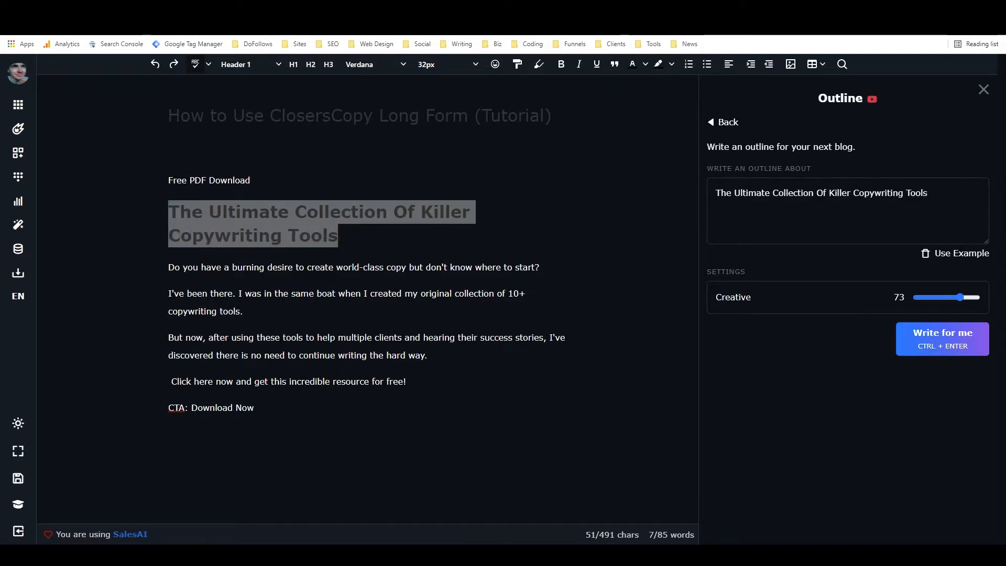
Step: Generate blog outlines at creativity 30 and look through the suggestions
left_click_drag(940, 301, 933, 300)
left_click(938, 337)
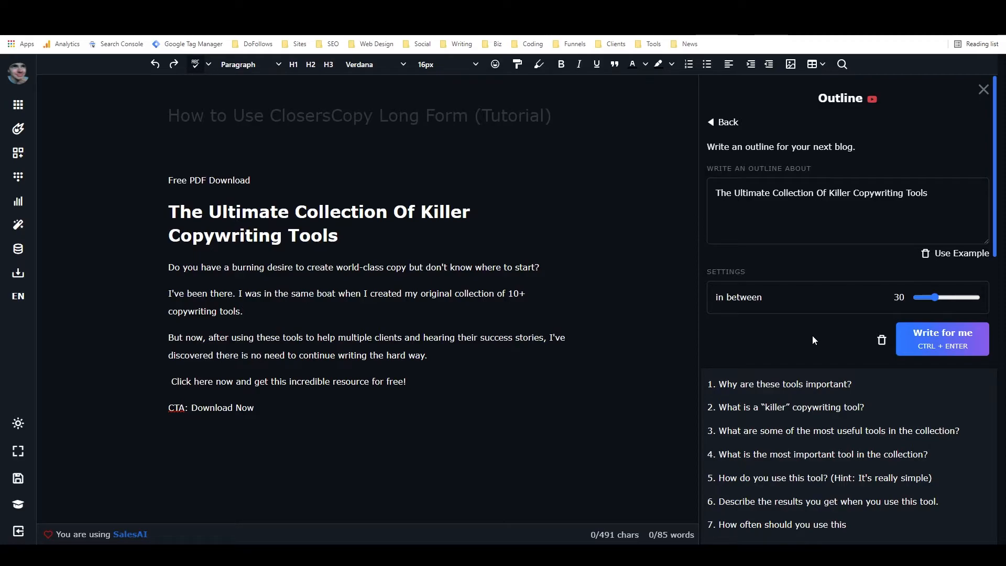
scroll(807, 340, "down", 3)
scroll(808, 339, "up", 2)
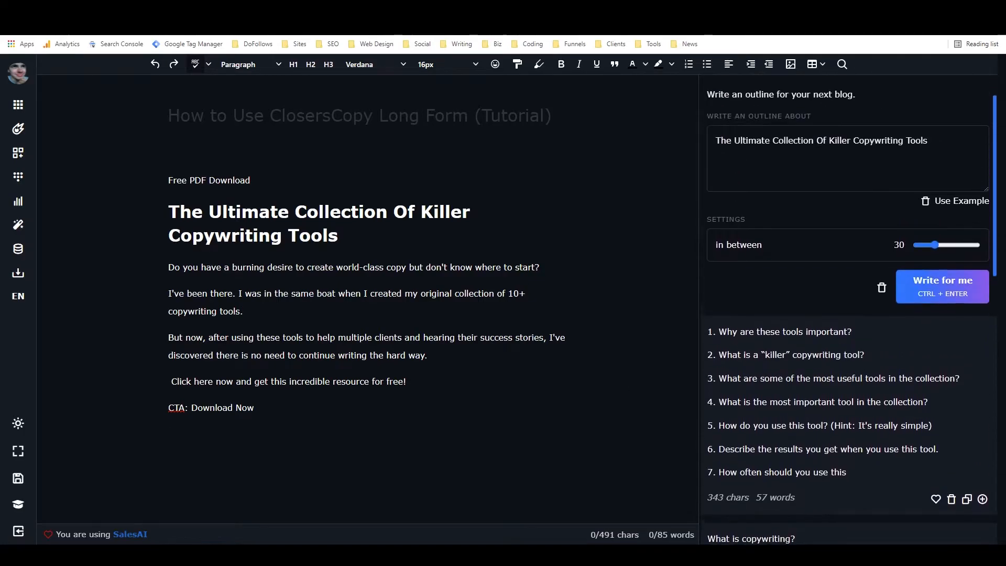
scroll(778, 307, "up", 1)
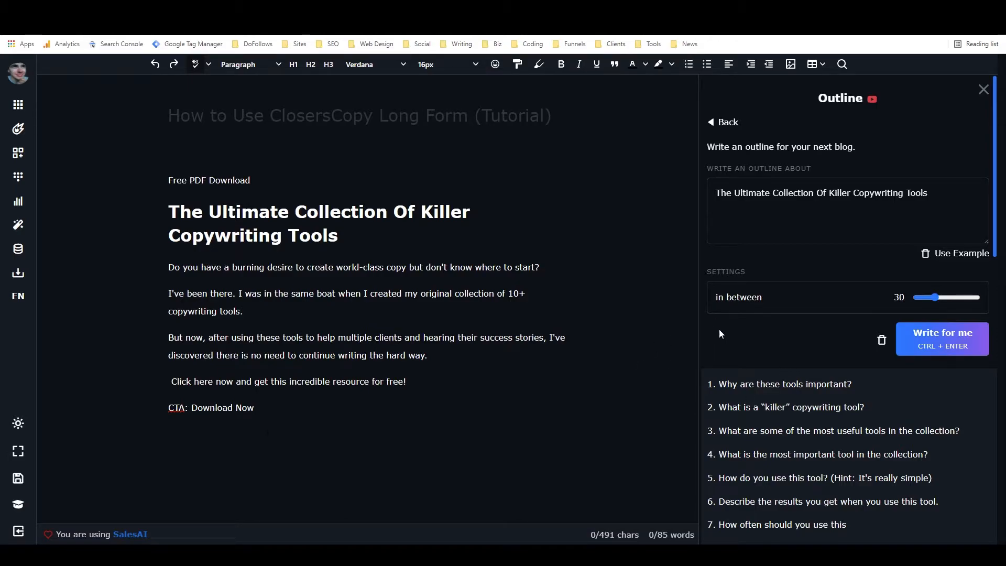
Step: Copy "What is the most important tool in the collection?" from the outline below the CTA line and format it as Header 2
scroll(750, 331, "down", 3)
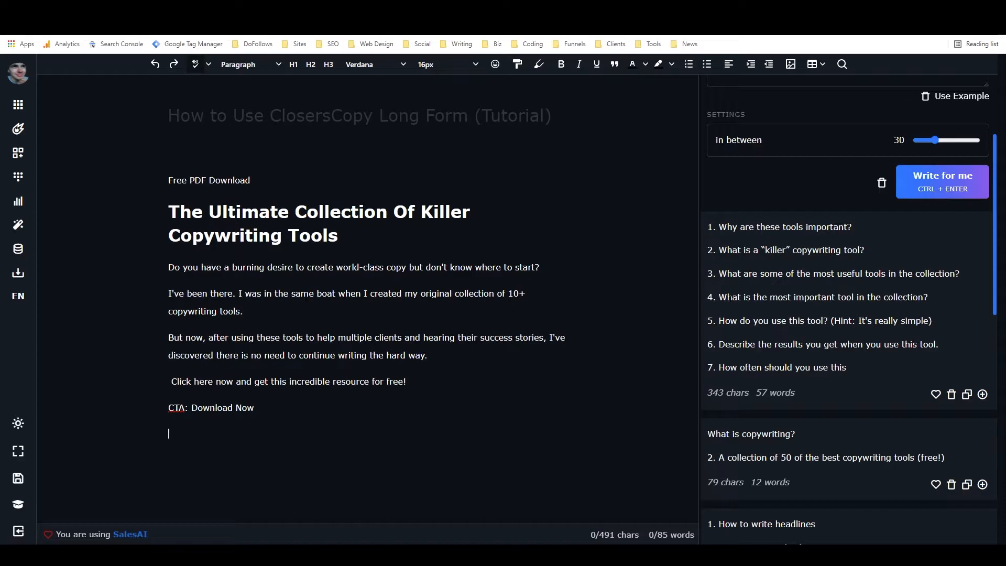
left_click_drag(719, 297, 929, 297)
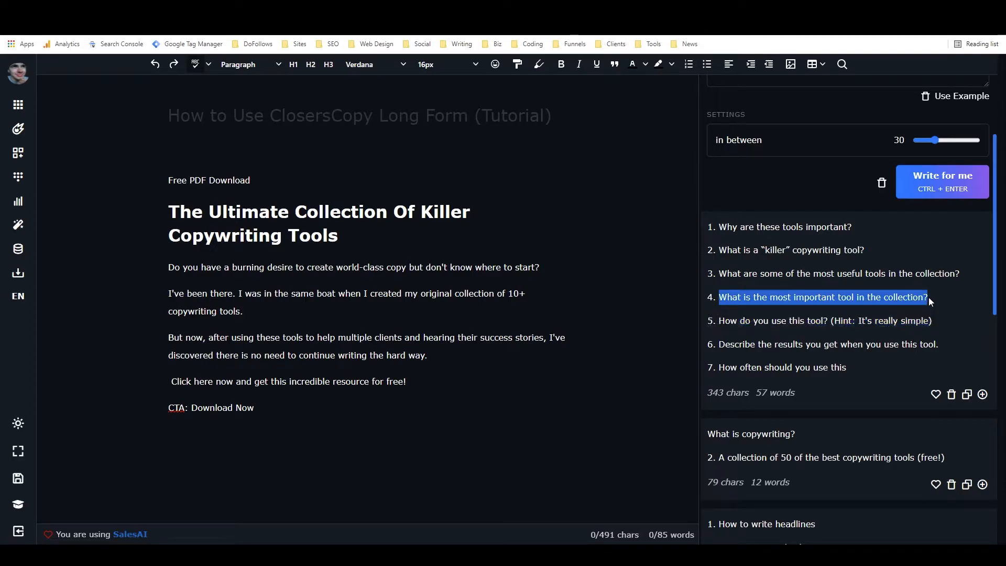
right_click(912, 297)
left_click(880, 304)
left_click(236, 432)
key("ctrl+v")
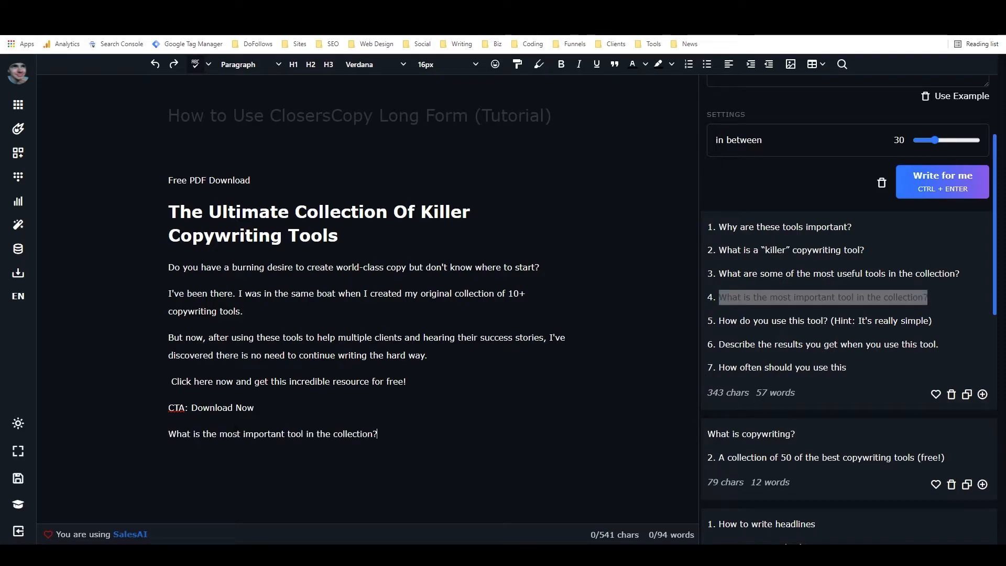
left_click(310, 65)
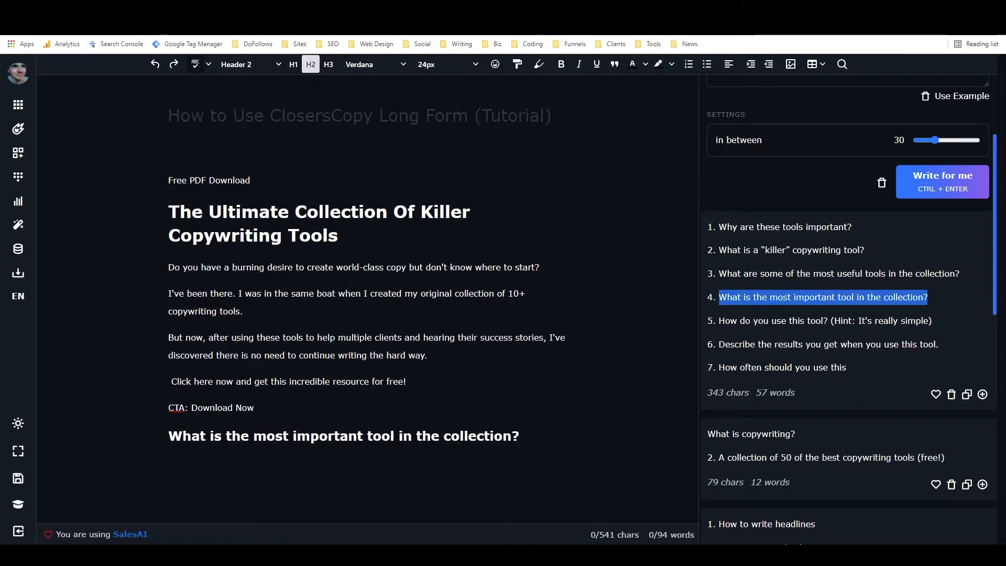
left_click(265, 456)
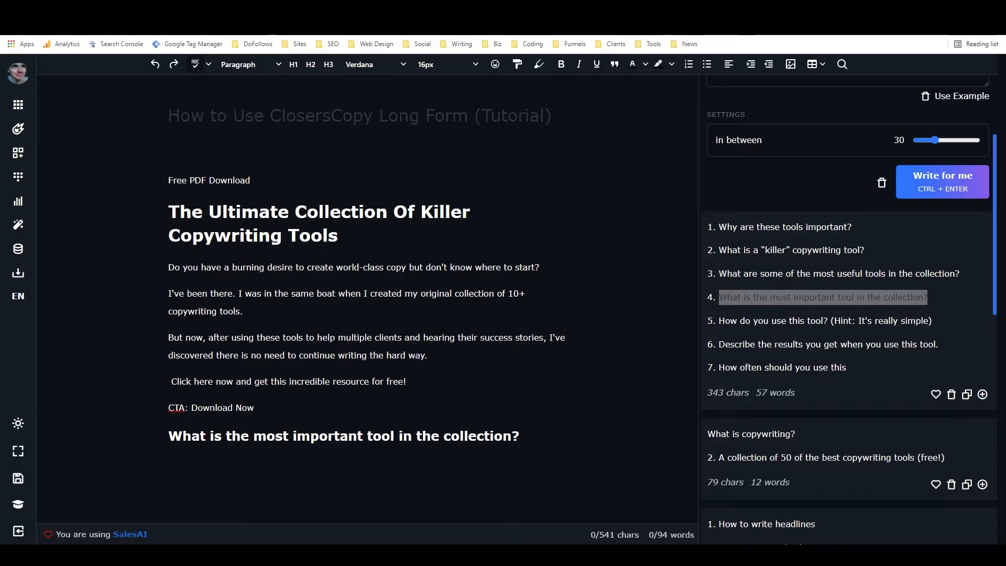
Step: Check the Longform context, select the whole draft and generate a Longform continuation for the section under the new subheading
left_click(18, 133)
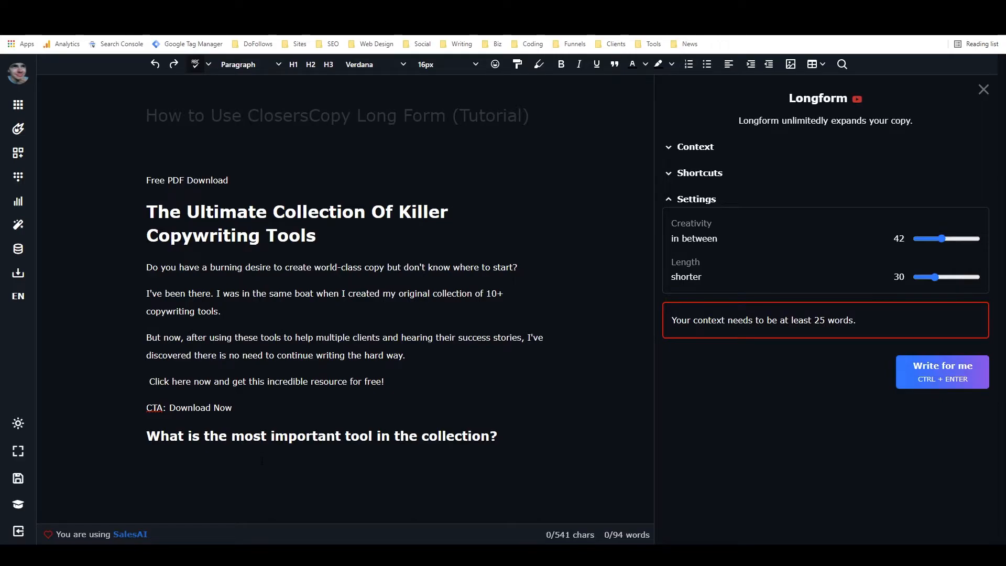
left_click(704, 150)
left_click_drag(733, 175, 673, 175)
left_click(743, 178)
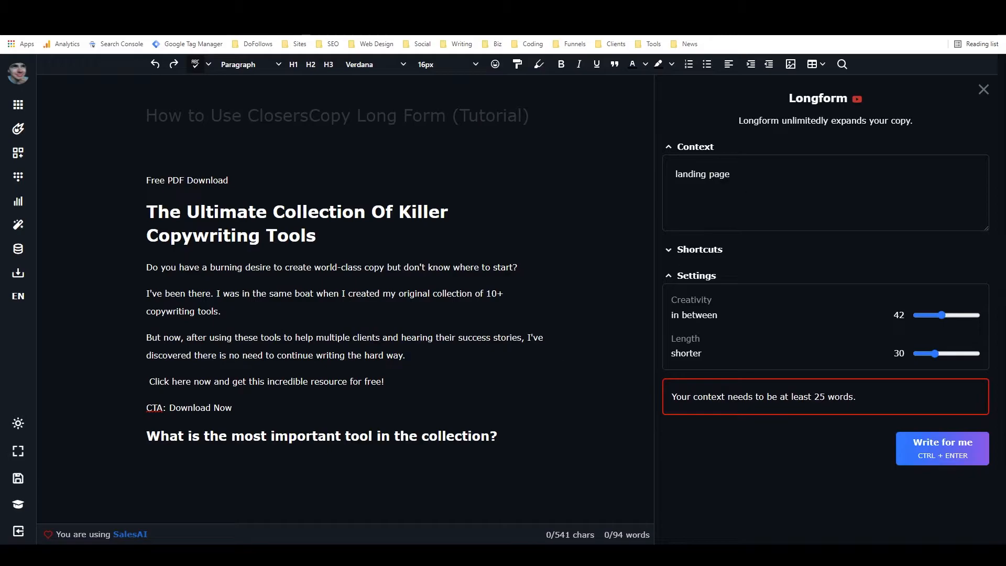
left_click(695, 151)
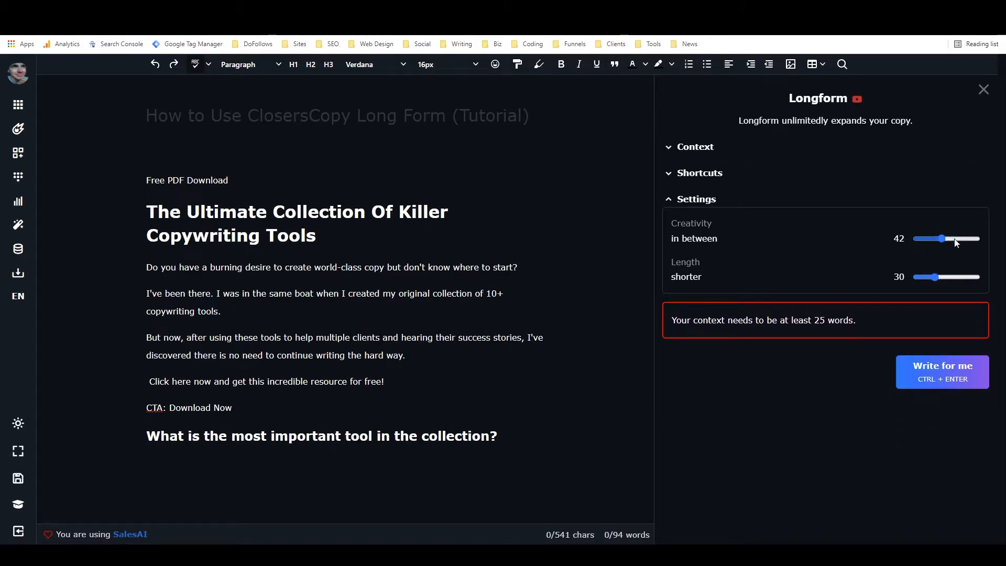
left_click(221, 498)
key("ctrl+a")
left_click(945, 377)
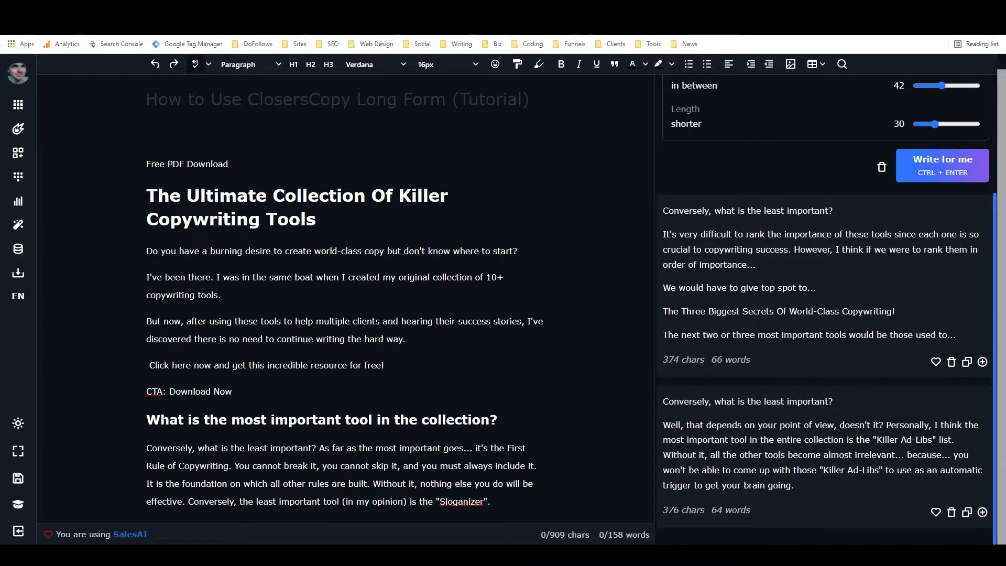
Step: Review the generated paragraph under the subheading and compare it with the alternative Longform suggestions
left_click_drag(146, 448, 495, 502)
left_click(497, 501)
scroll(763, 296, "up", 3)
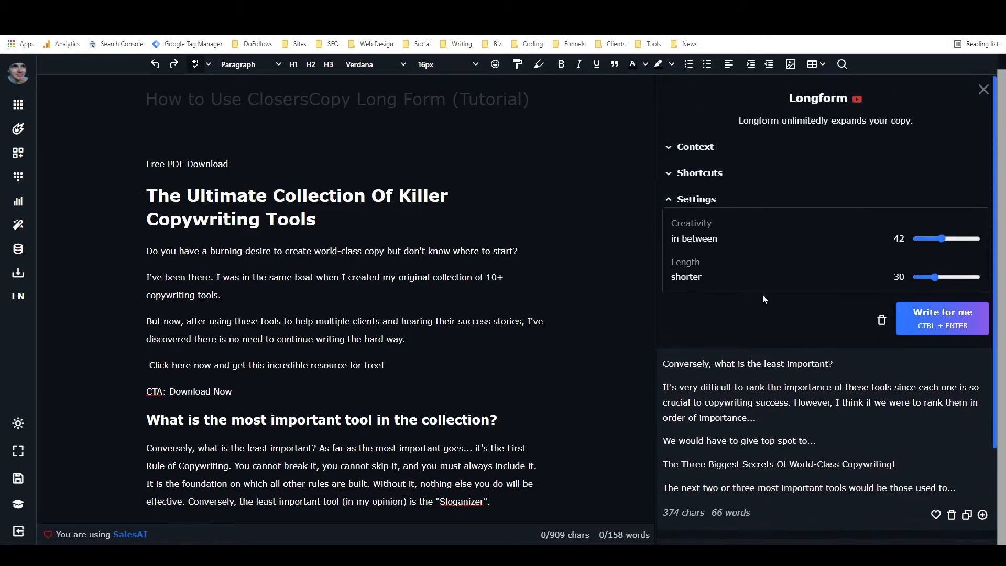
scroll(750, 301, "down", 3)
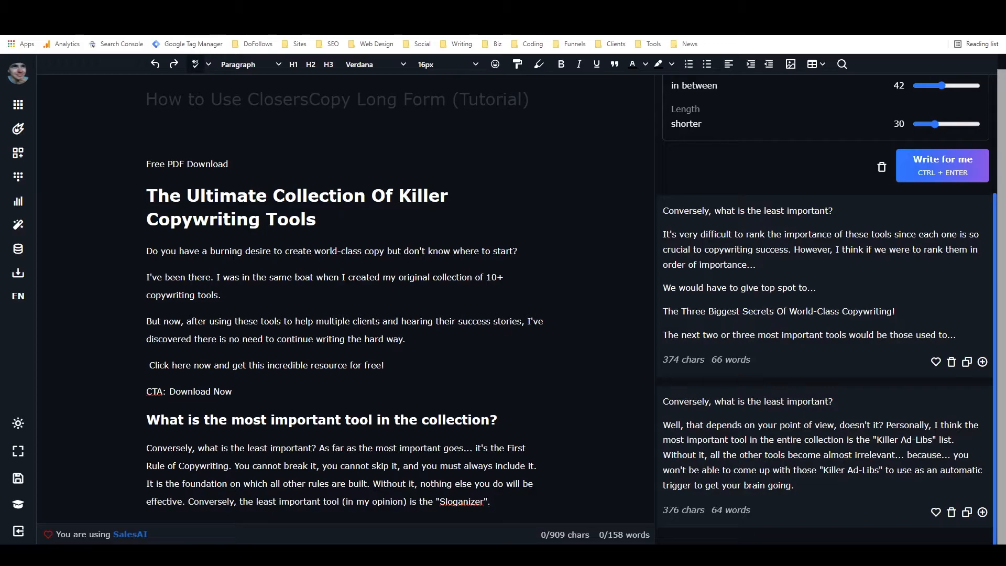
left_click_drag(490, 501, 296, 483)
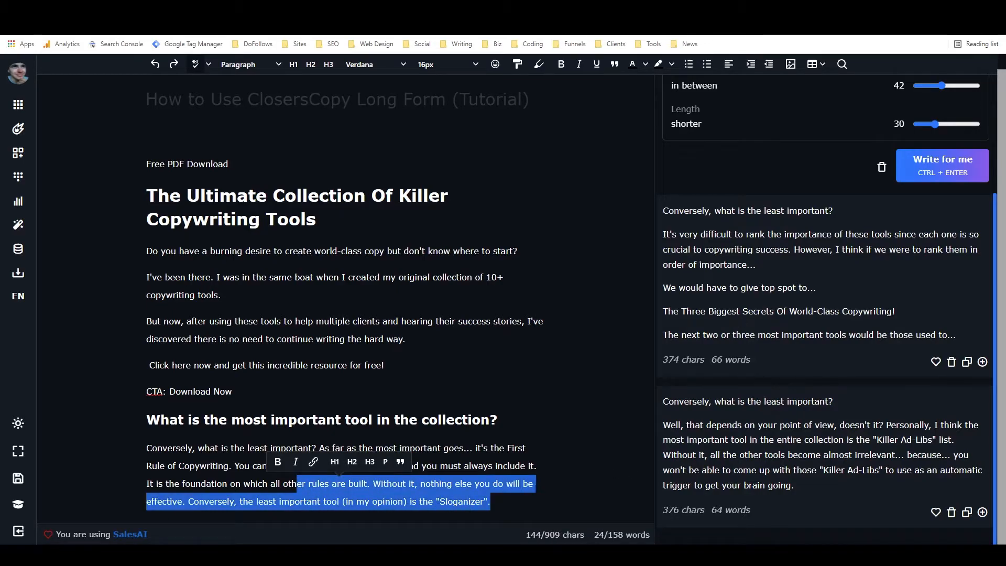
left_click(532, 484)
left_click_drag(513, 500, 146, 448)
left_click_drag(498, 501, 148, 447)
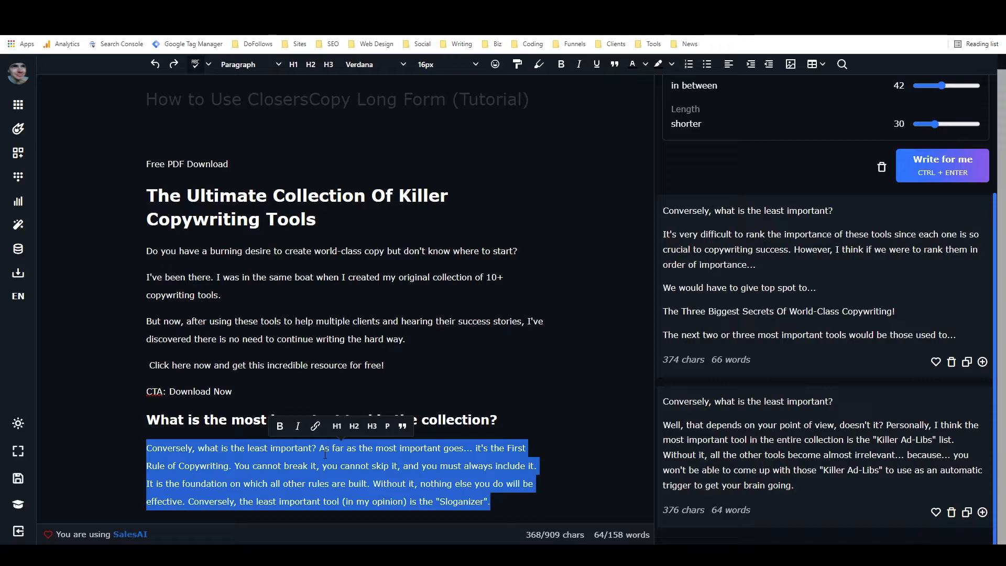
left_click(440, 466)
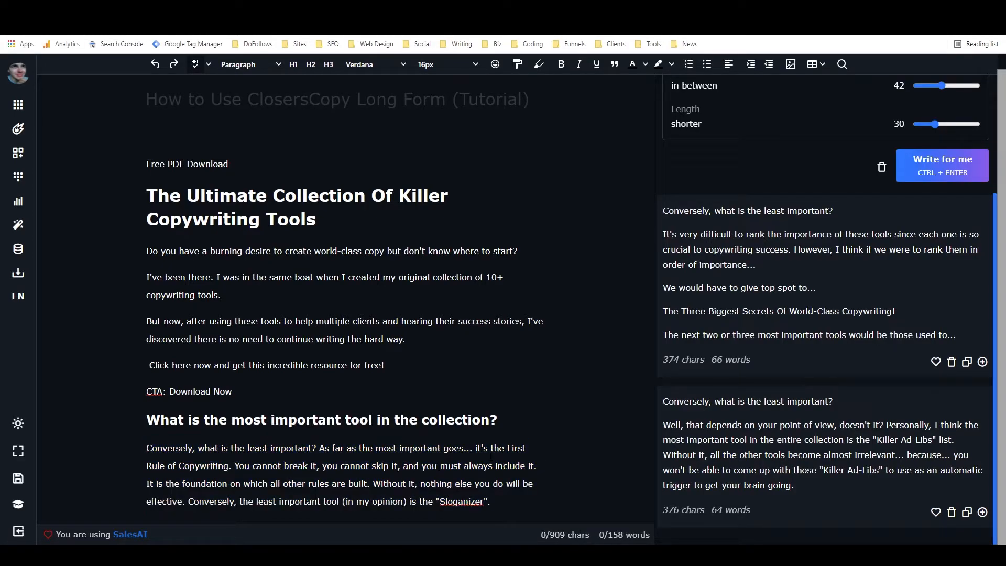
Step: Delete the generated paragraph under the "What is the most important tool in the collection?" subheading
left_click_drag(499, 420, 144, 195)
left_click(234, 466)
left_click_drag(316, 448, 146, 448)
left_click(412, 502)
left_click_drag(490, 502, 146, 447)
key("BackSpace")
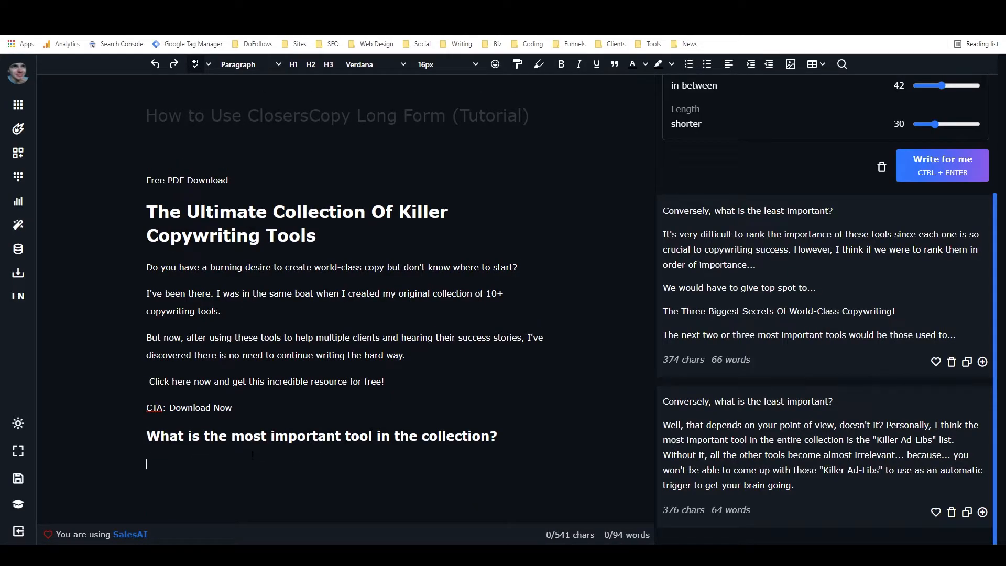
Step: Write "The most important tool in the collection is your brain. If you don't" and generate a Longform continuation from the whole draft, joined to that sentence
type("The most important tool in the collection is your brain.")
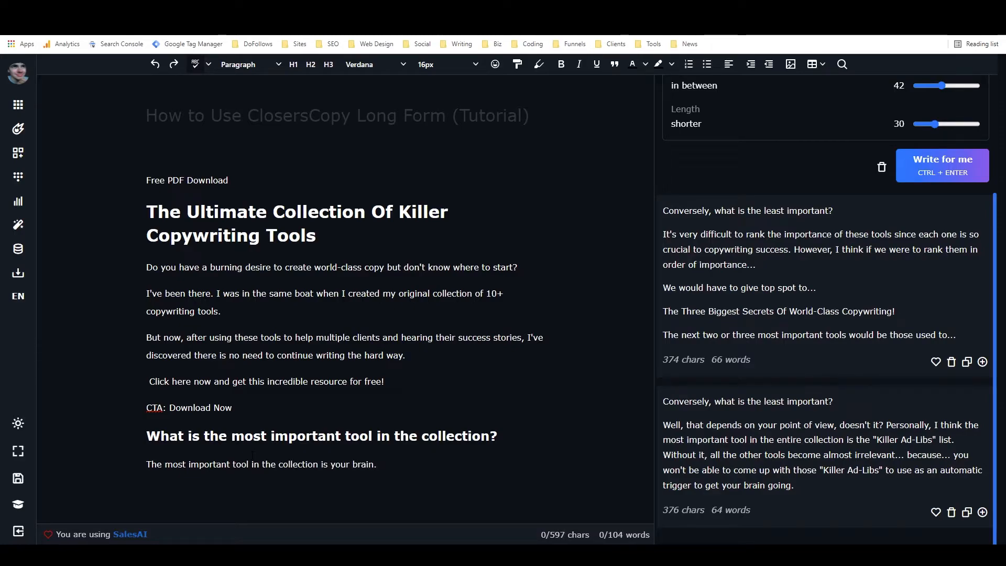
type(" If you don't")
key("ctrl+a")
key("ctrl+Return")
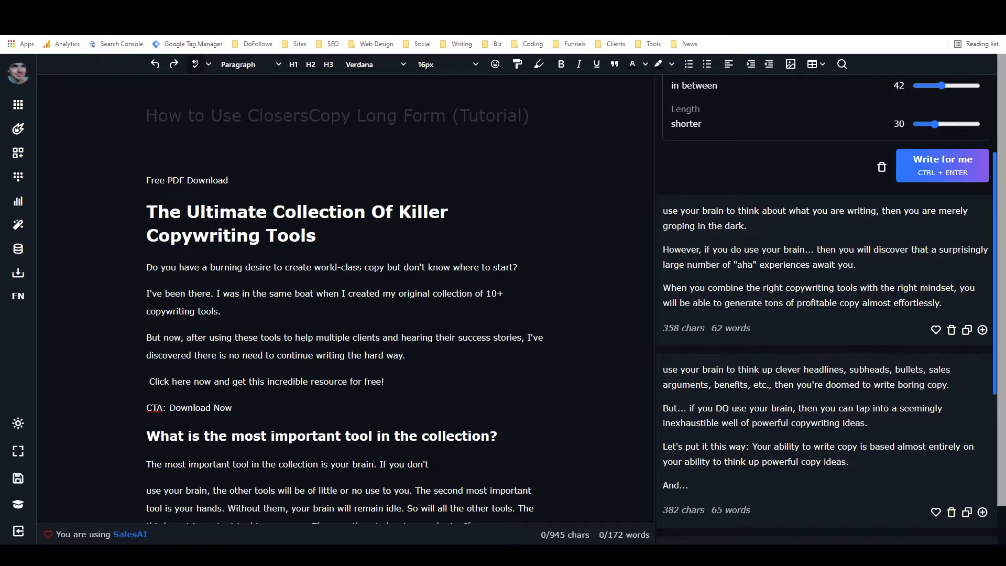
key("Delete")
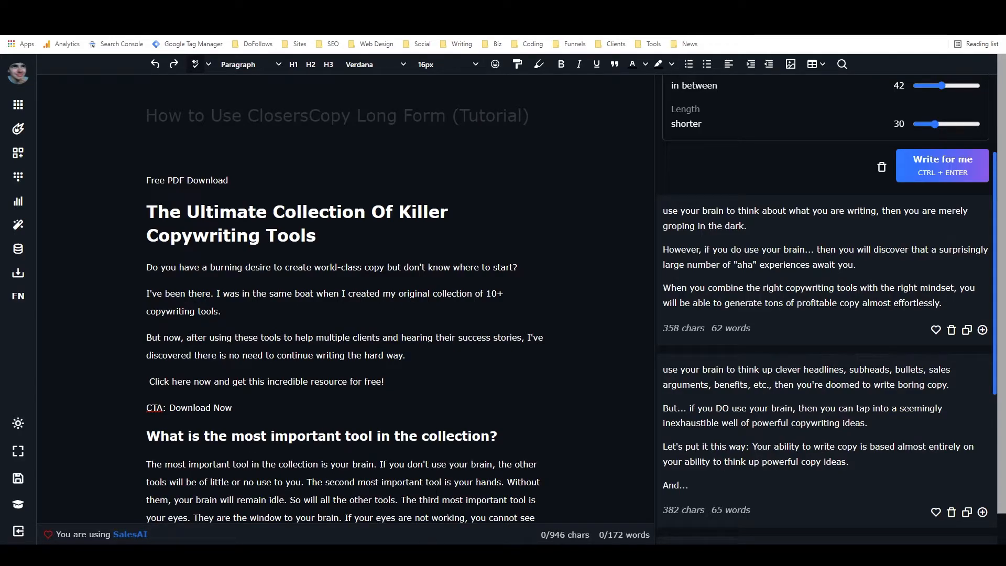
Step: Split the generated paragraph before "The second most important tool" and delete everything from there on
scroll(346, 298, "down", 1)
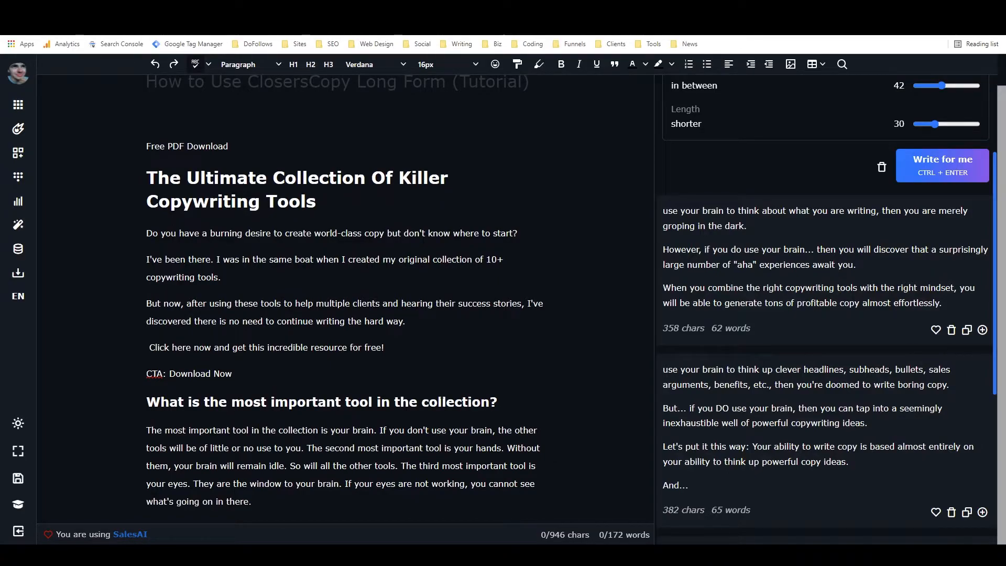
left_click(307, 447)
key("Return")
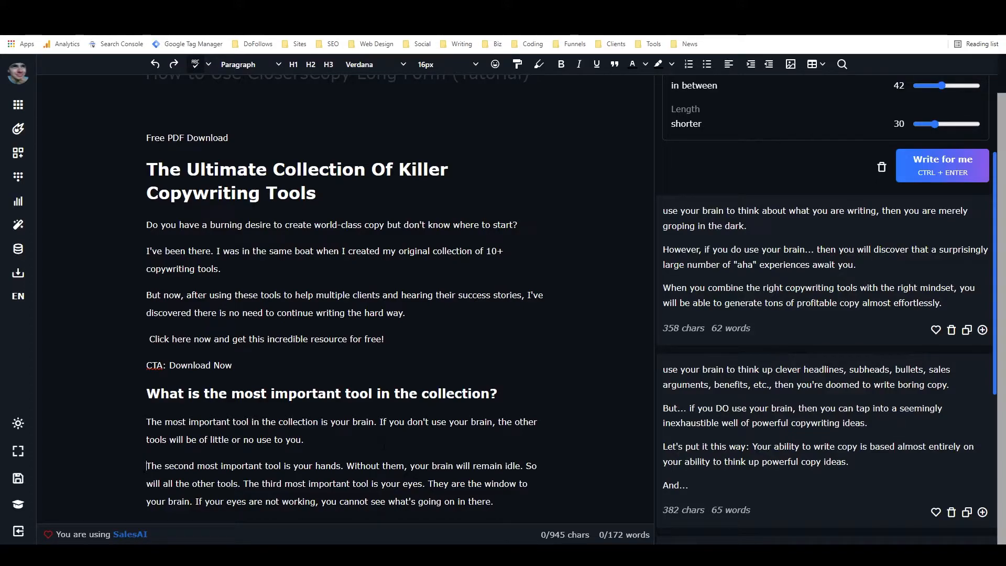
triple_click(215, 475)
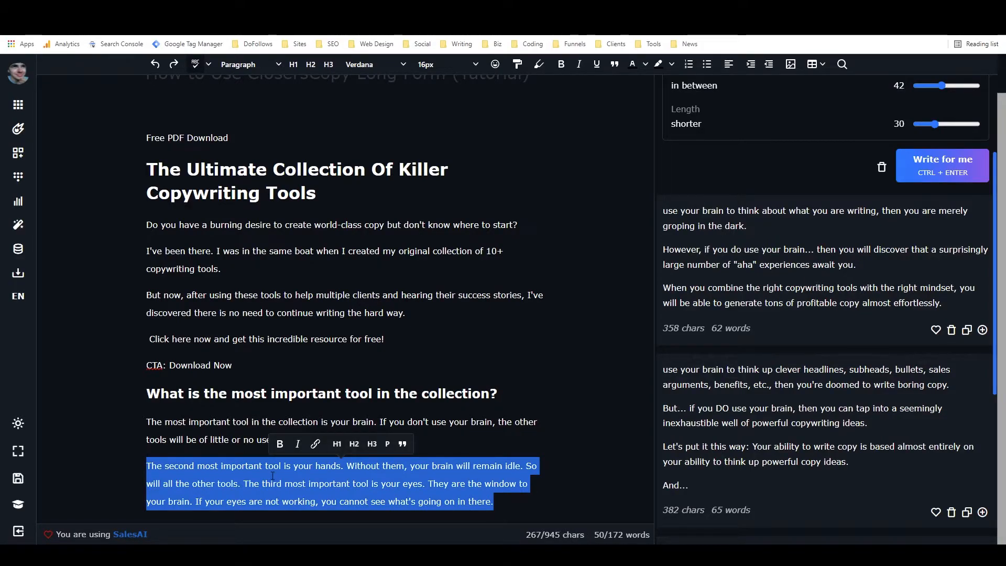
key("BackSpace")
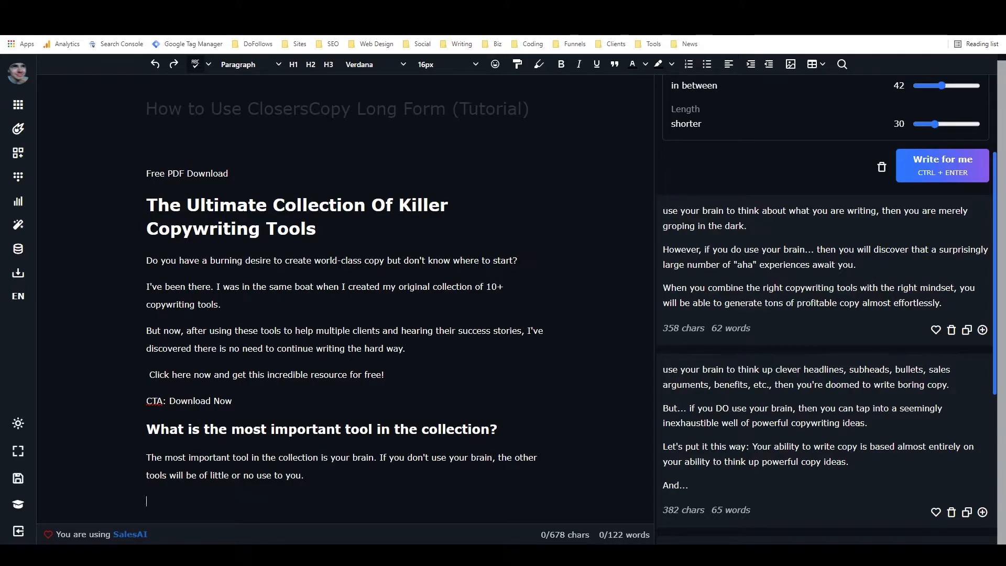
Step: Replace the rest of the continuation after "If you don't" with the suggestion starting "use your brain to think about what you are writing", on the same line
left_click_drag(432, 457, 304, 475)
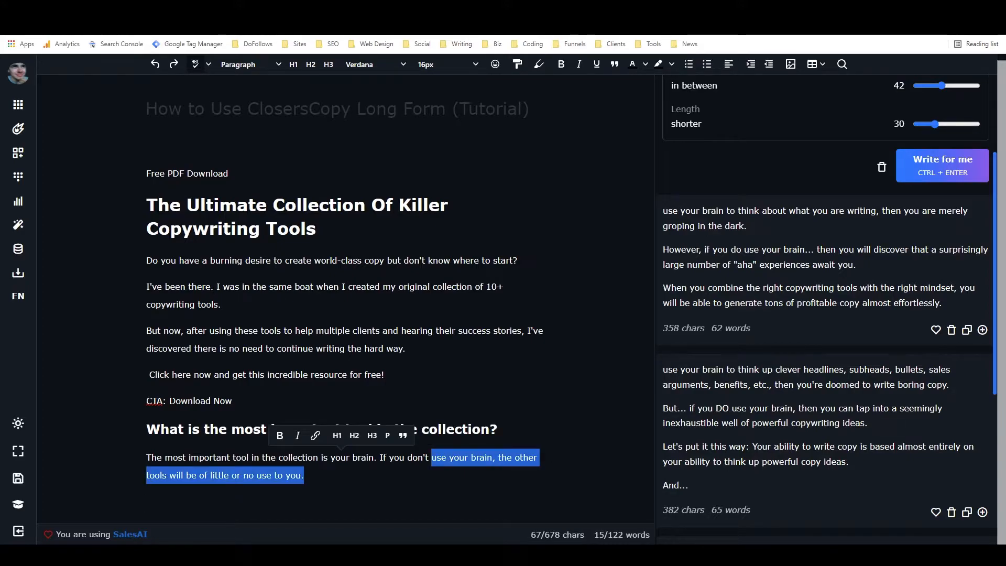
key("BackSpace")
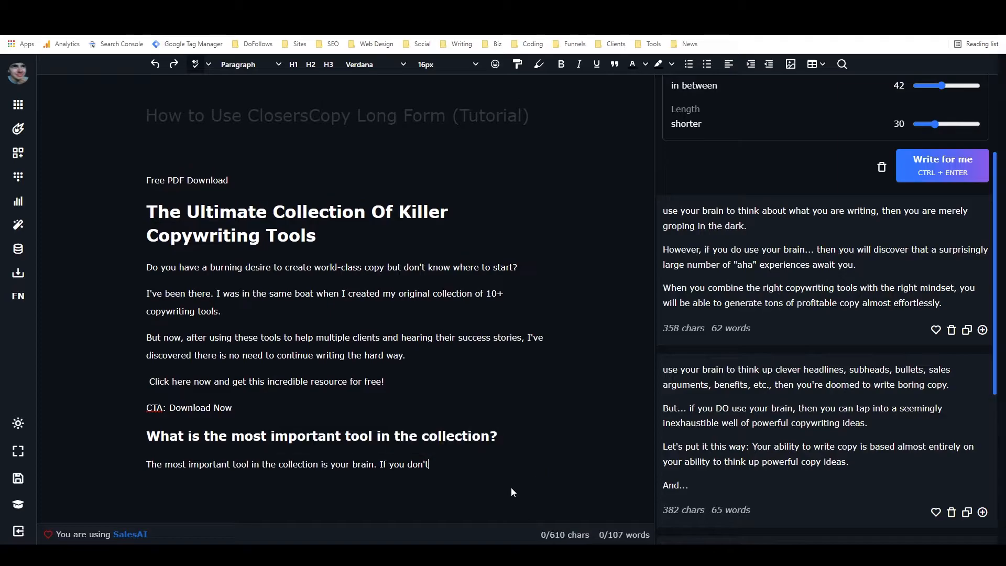
left_click(982, 330)
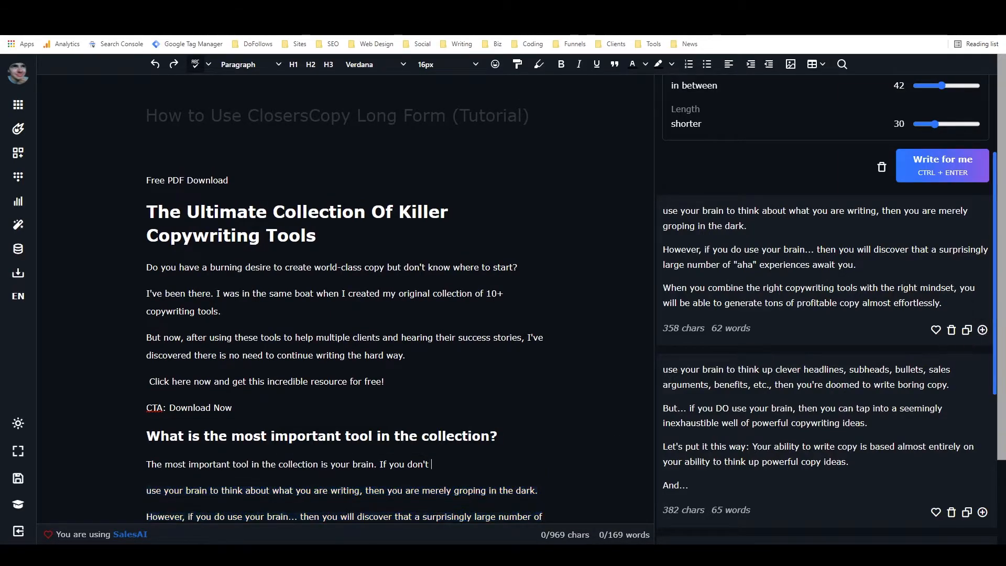
key("Delete")
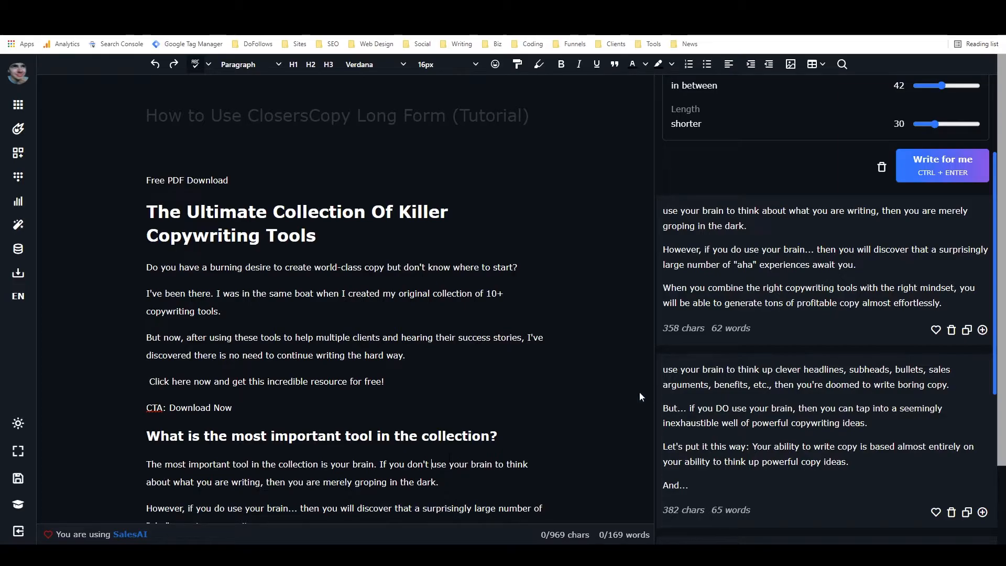
scroll(346, 299, "down", 2)
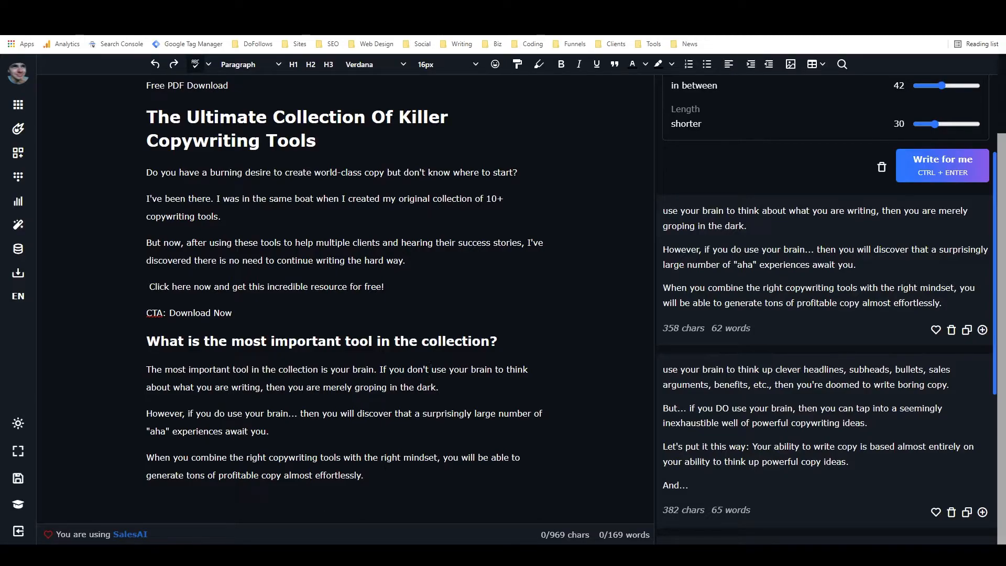
Step: Copy the "CTA: Download Now" line to the end of the new section
left_click_drag(232, 313, 131, 307)
key("ctrl+c")
left_click(150, 502)
key("ctrl+v")
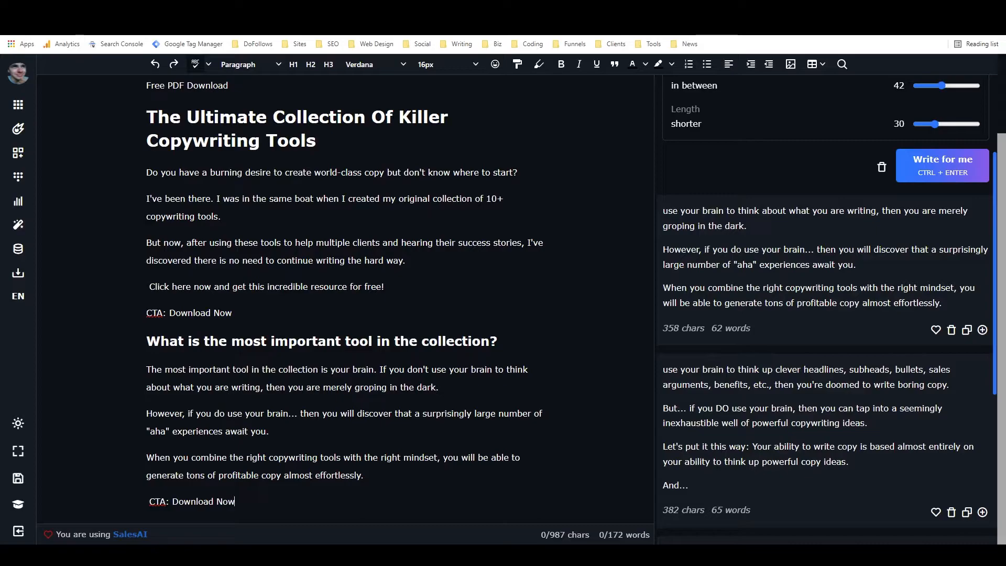
Step: Read through the whole landing page draft, from the headline to the closing CTA line
scroll(375, 388, "up", 2)
scroll(375, 388, "down", 2)
scroll(374, 388, "up", 2)
scroll(374, 387, "down", 1)
scroll(345, 298, "down", 1)
scroll(280, 199, "up", 3)
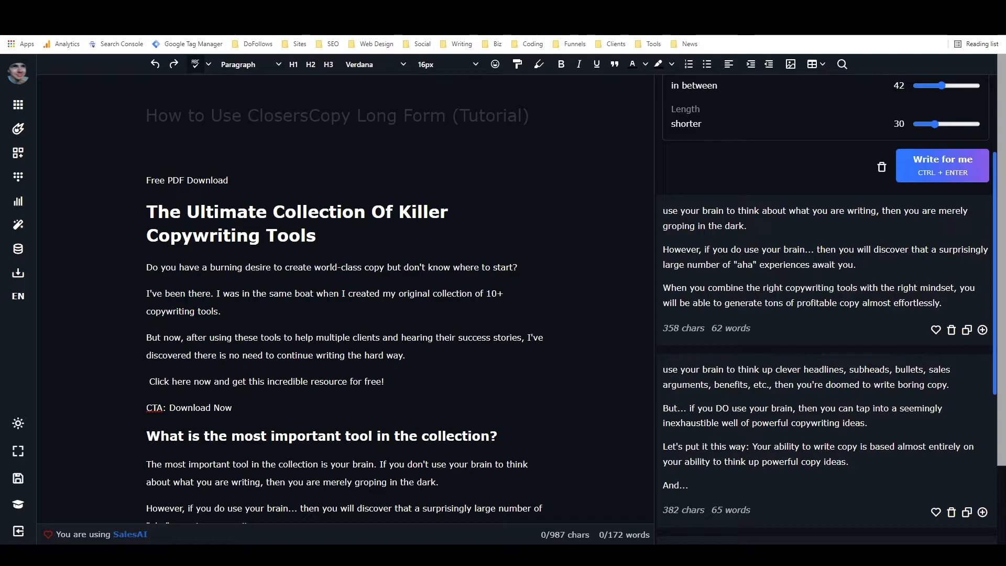
scroll(324, 238, "down", 2)
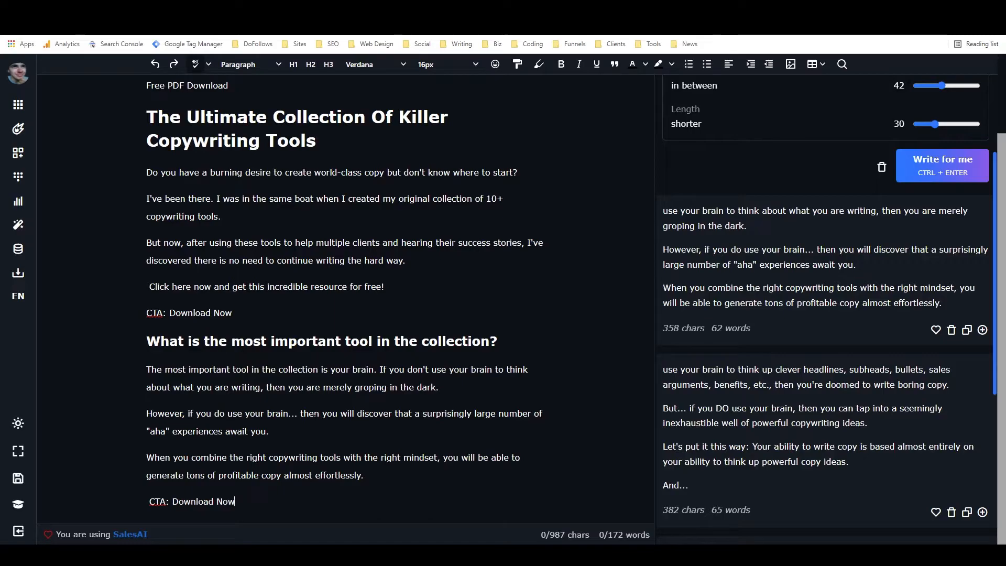
left_click_drag(152, 370, 212, 388)
left_click(295, 388)
Step: Switch the AI model to BlogAI
left_click(134, 536)
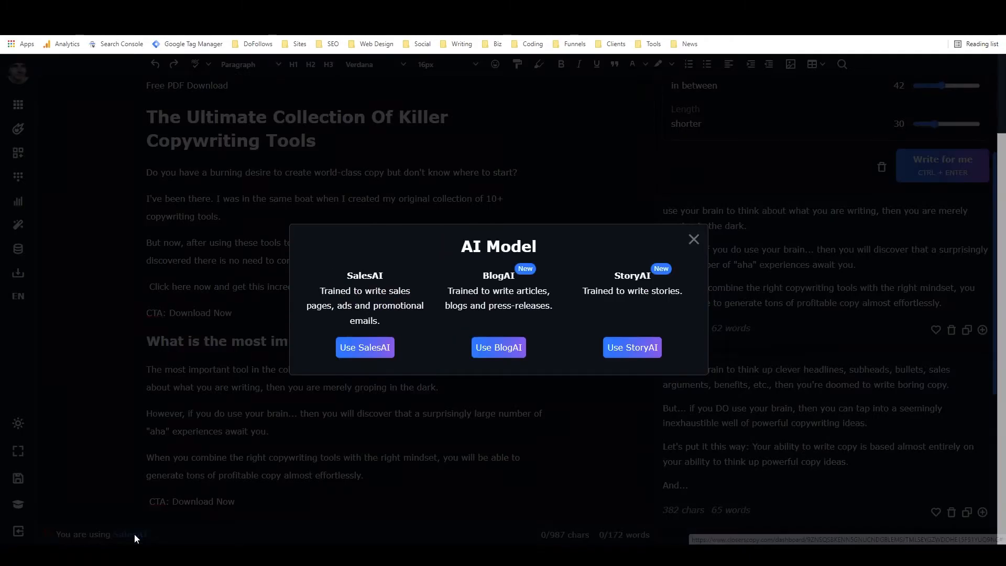
left_click(491, 348)
scroll(243, 210, "up", 2)
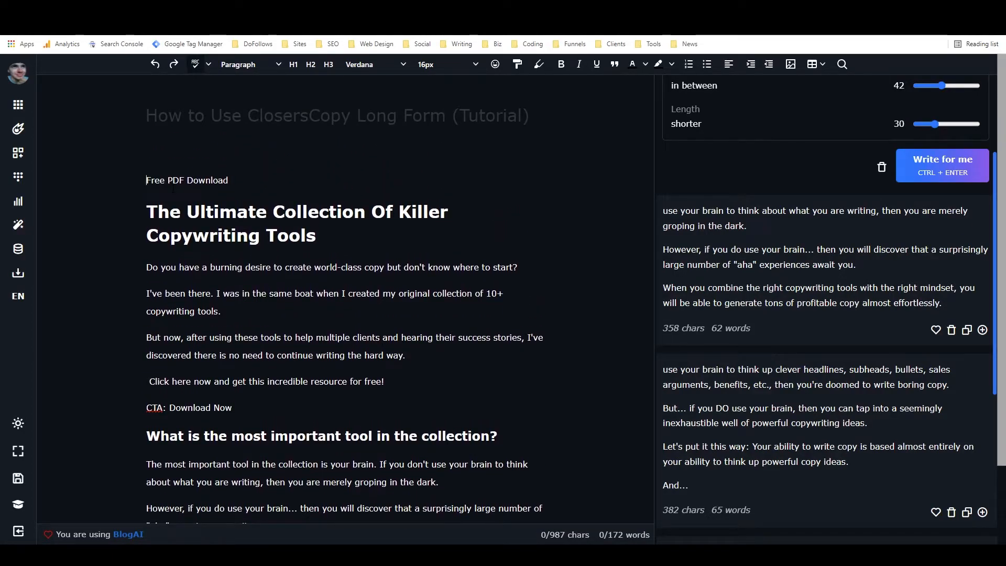
Step: Insert a "###" separator line above "Free PDF Download" and add a block of empty lines above it for new text
key("Return")
key("Return")
type("###")
key("Up")
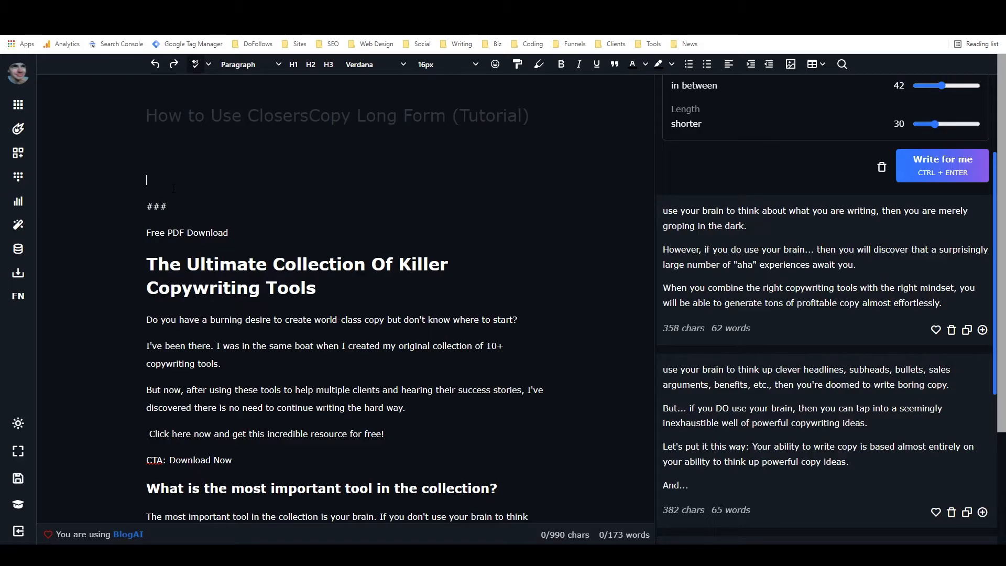
key("Return")
key("Return")
key("Return")
key("Return")
key("Return")
key("Return")
key("Return")
key("Return")
key("Return")
key("Return")
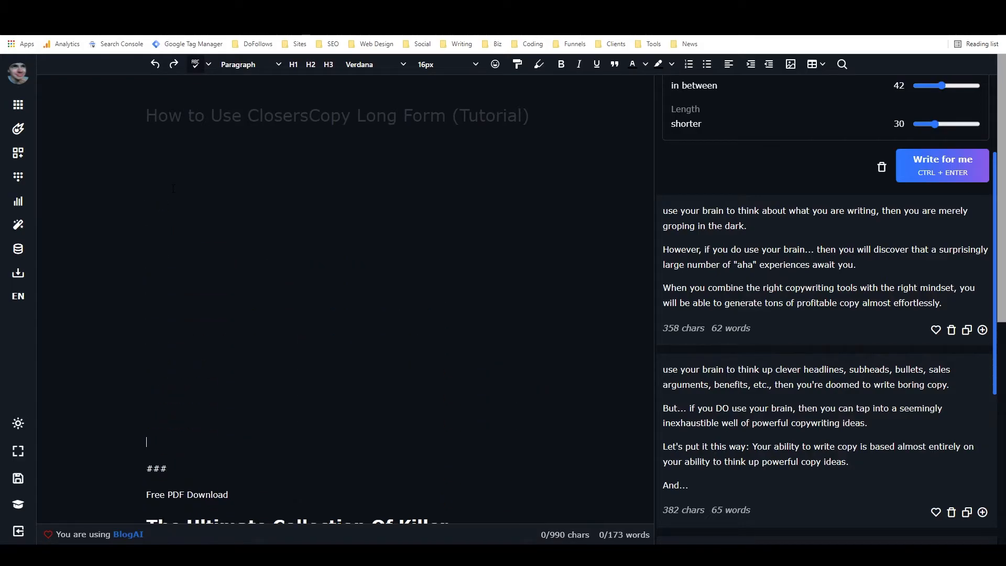
key("Return")
key("Return")
key("Return")
key("Up")
key("Up")
key("Up")
key("Up")
key("Up")
key("Up")
key("Up")
key("Up")
key("Up")
key("Up")
key("Up")
key("Up")
key("Up")
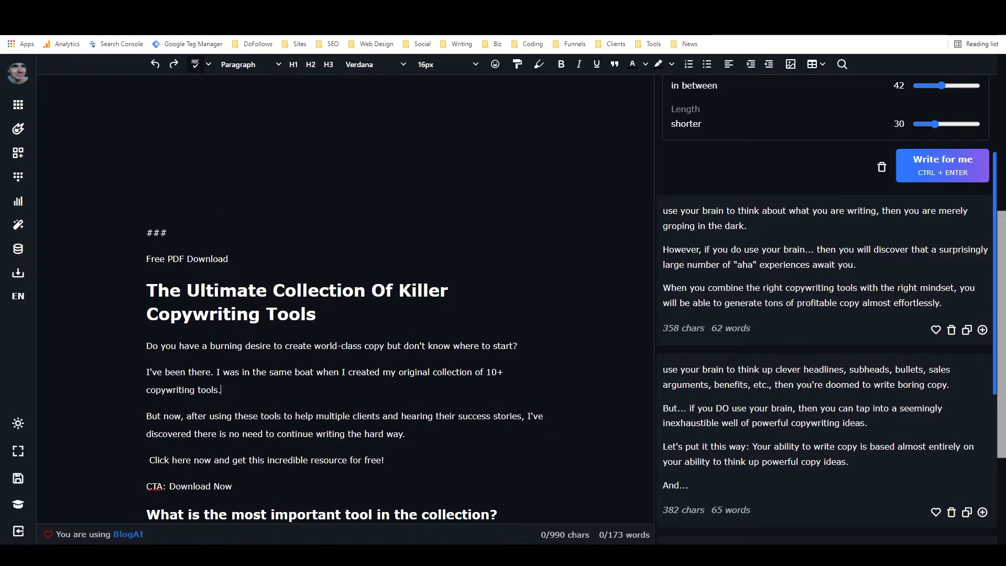
Step: Examine the earlier copy below the "###" separator down to its first CTA line, and return to the empty area at the document start
left_click_drag(221, 390, 138, 254)
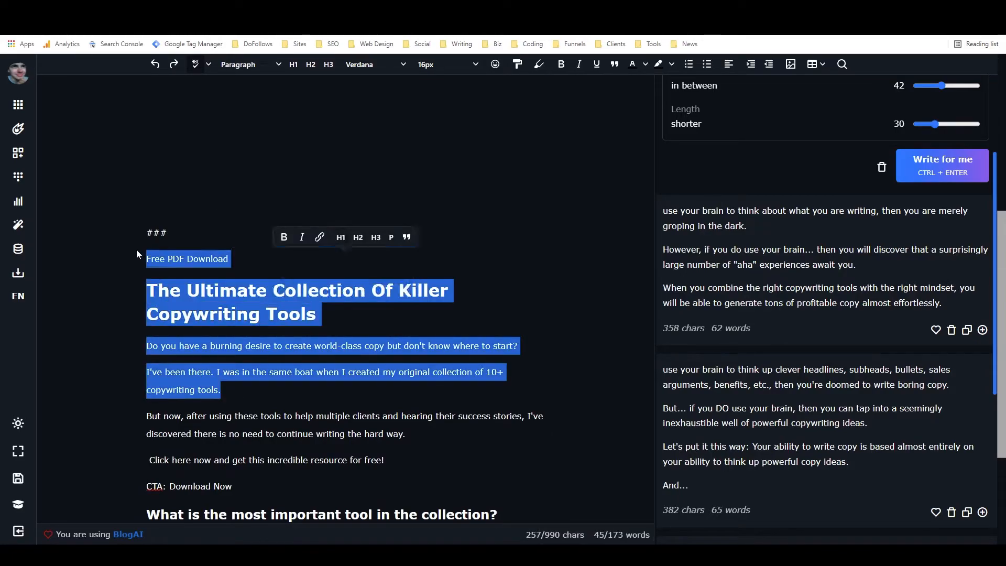
left_click(239, 372)
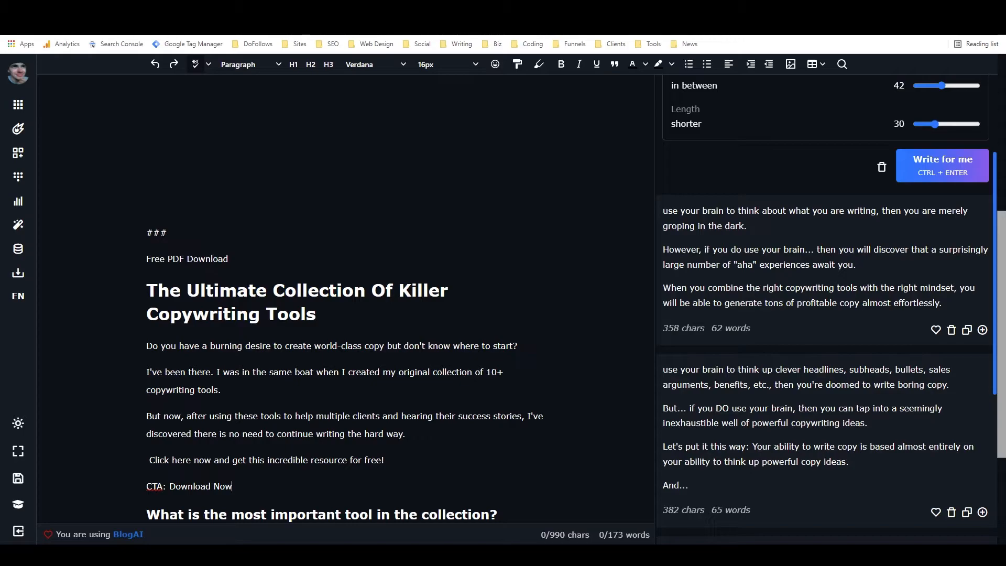
left_click_drag(232, 486, 143, 257)
left_click(195, 229)
scroll(195, 226, "up", 1)
scroll(195, 226, "up", 10)
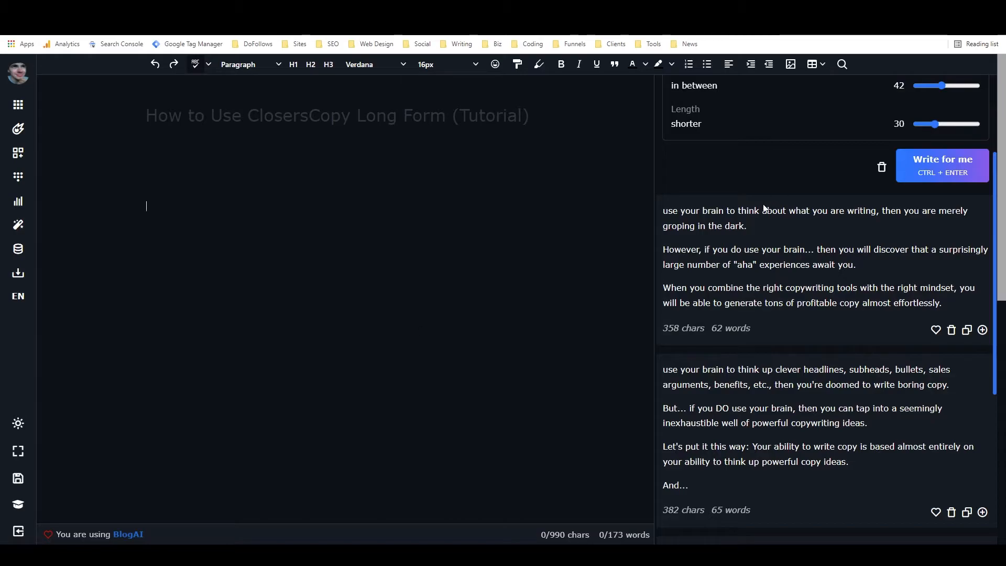
Step: Return to the framework library, keep the Blogs category and open the Titles framework
scroll(763, 206, "up", 3)
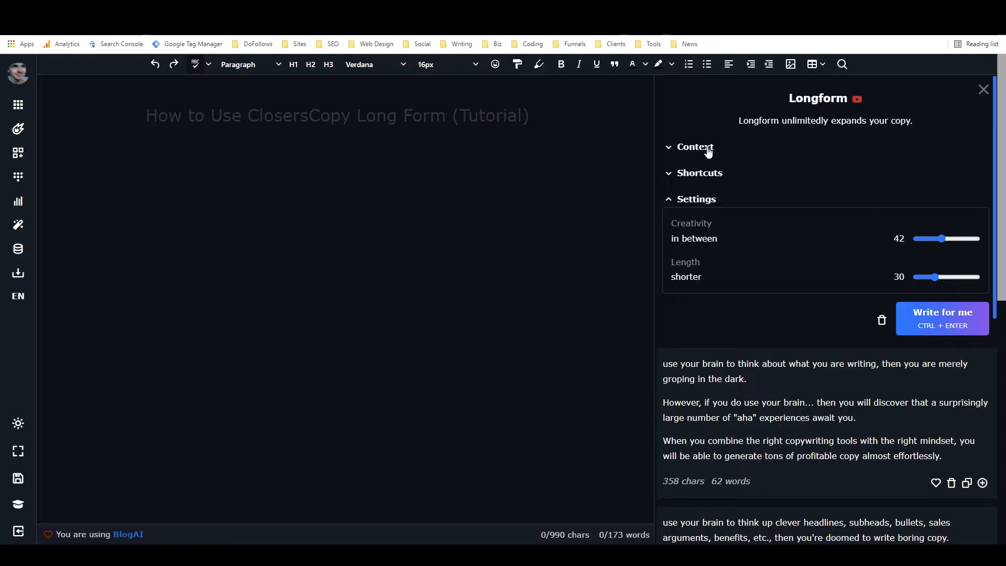
left_click(19, 159)
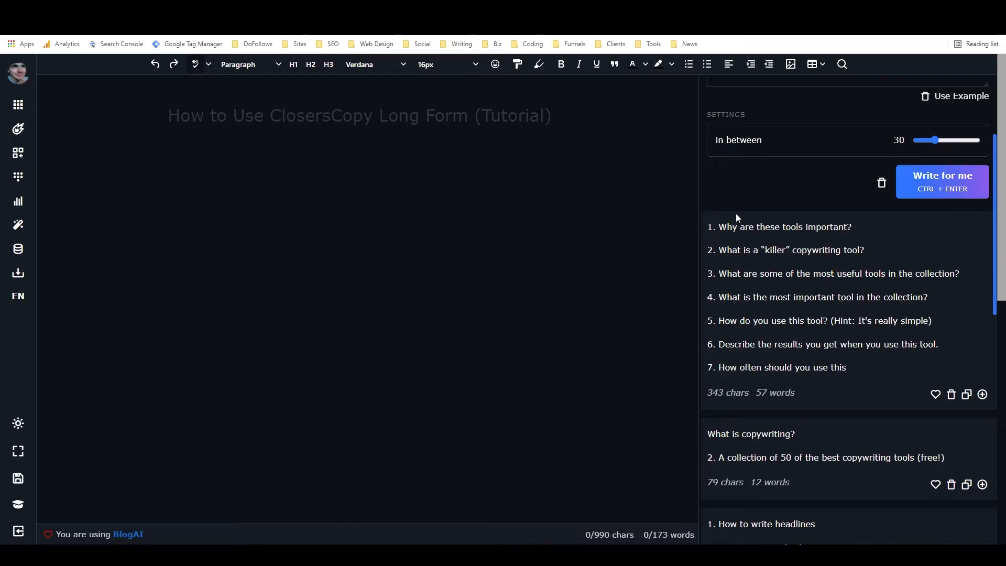
scroll(757, 218, "up", 3)
left_click(726, 122)
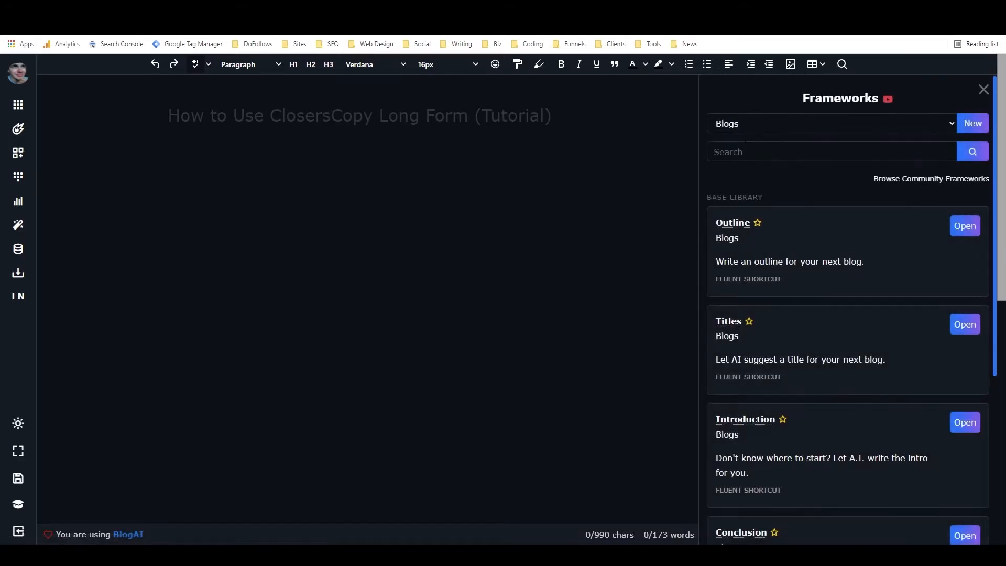
left_click(763, 123)
scroll(766, 157, "down", 5)
scroll(768, 179, "up", 1)
scroll(768, 178, "down", 1)
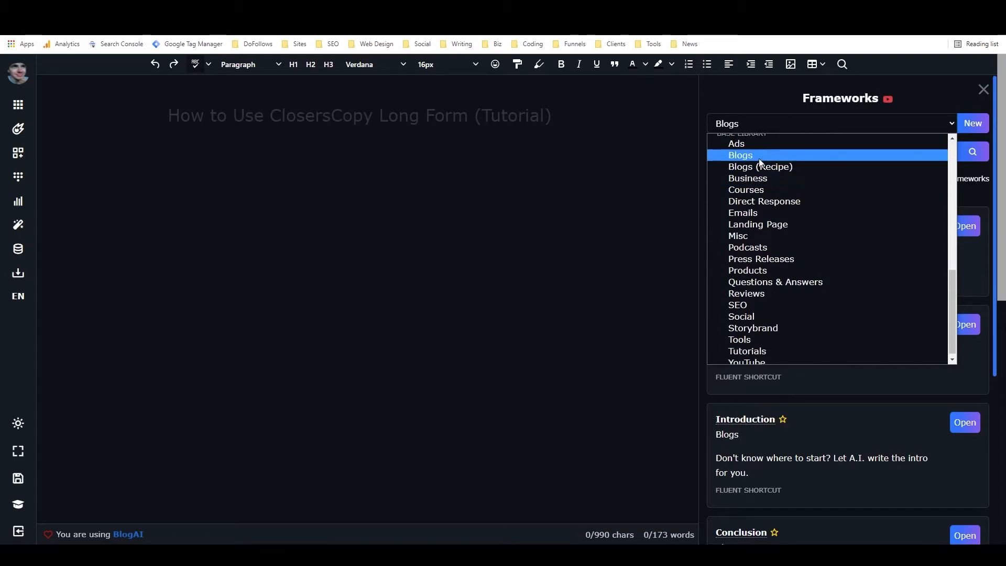
left_click(758, 158)
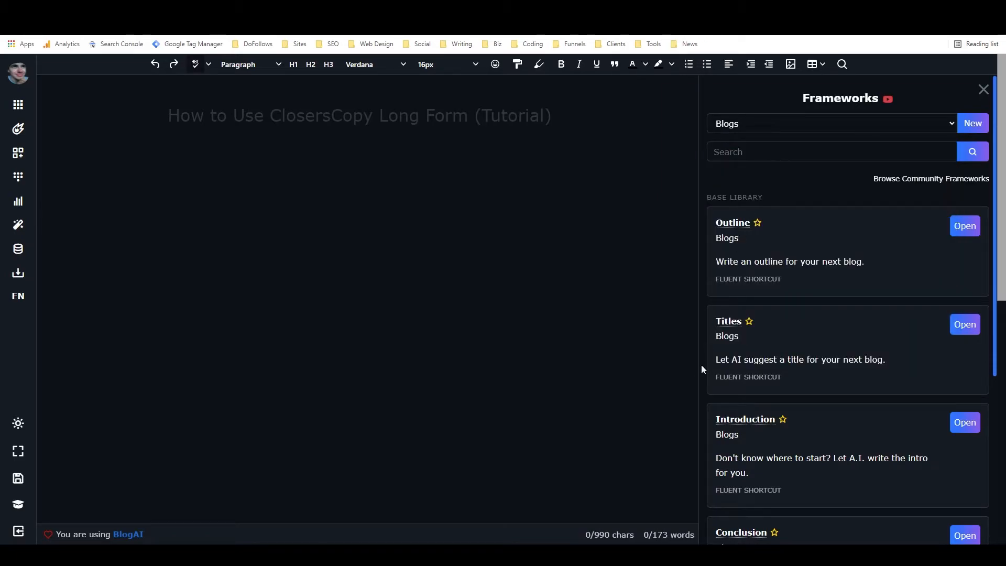
left_click(970, 325)
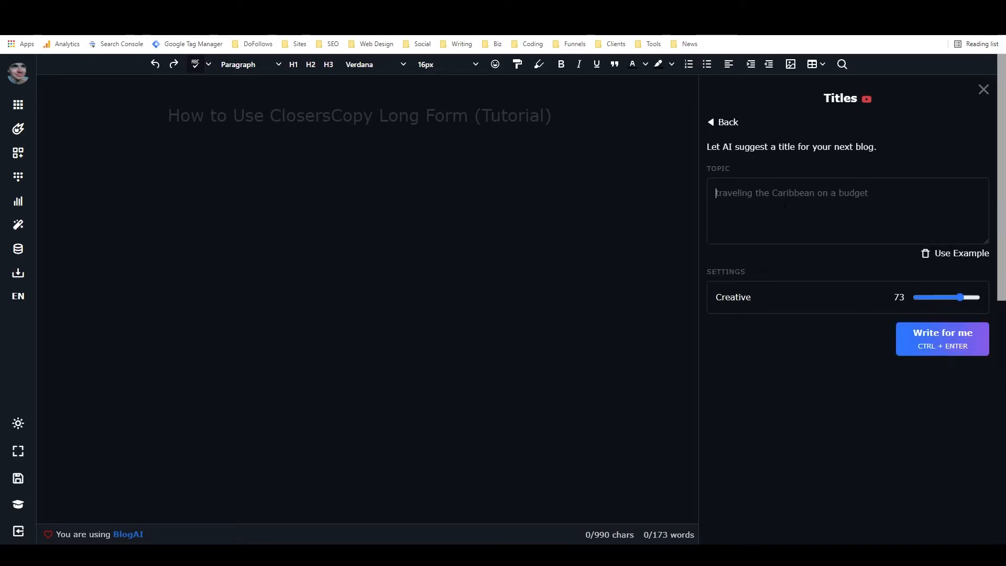
Step: Generate blog titles for the topic "pinterest affiliate marketing" at creativity 38 and look through the suggestions
type("pintere")
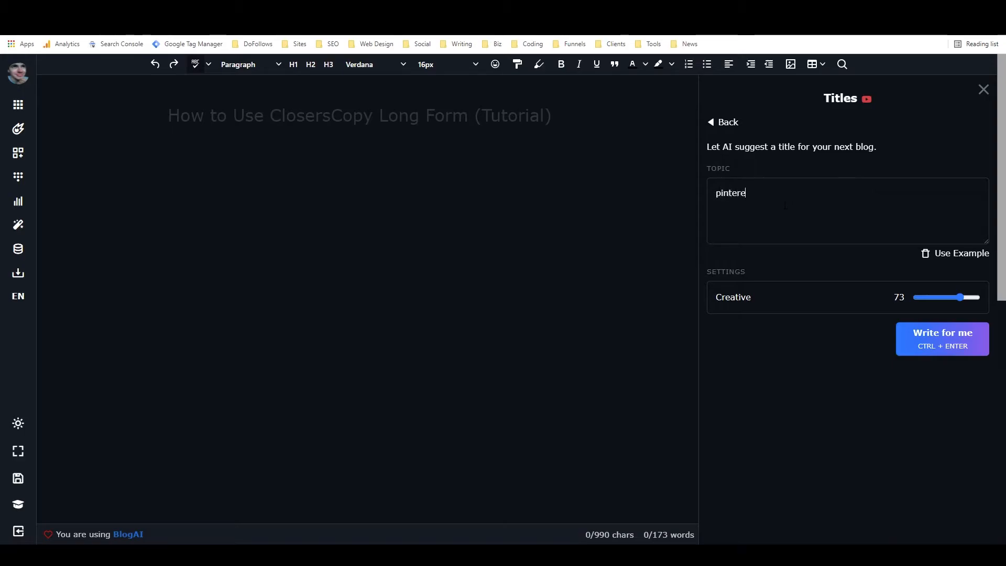
type("st affiliate marketing")
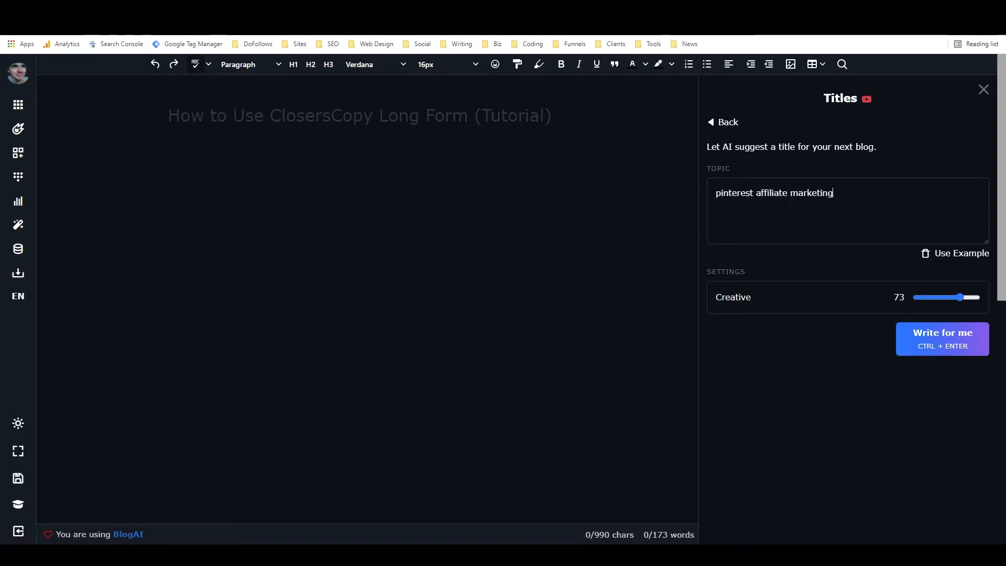
left_click(938, 297)
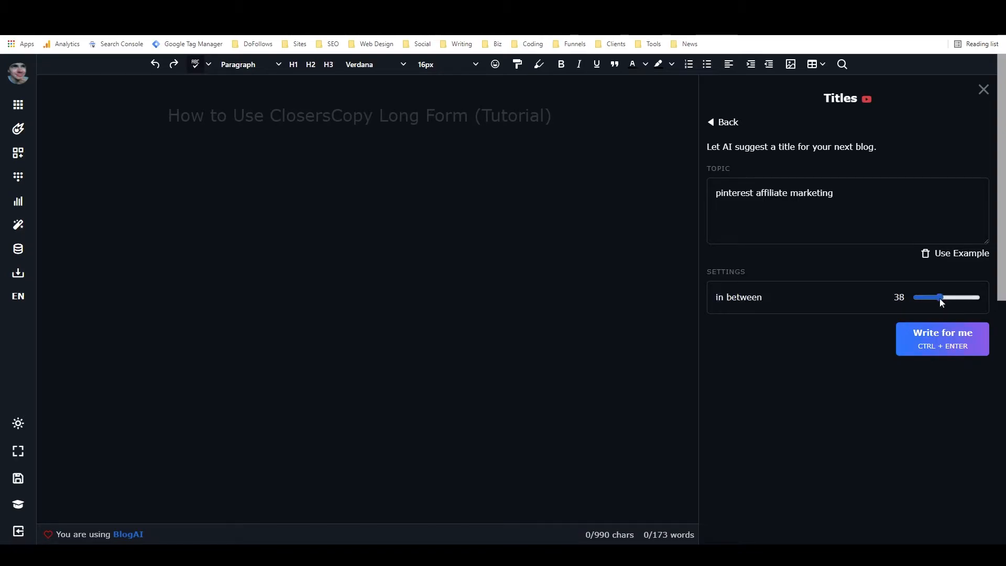
left_click(932, 340)
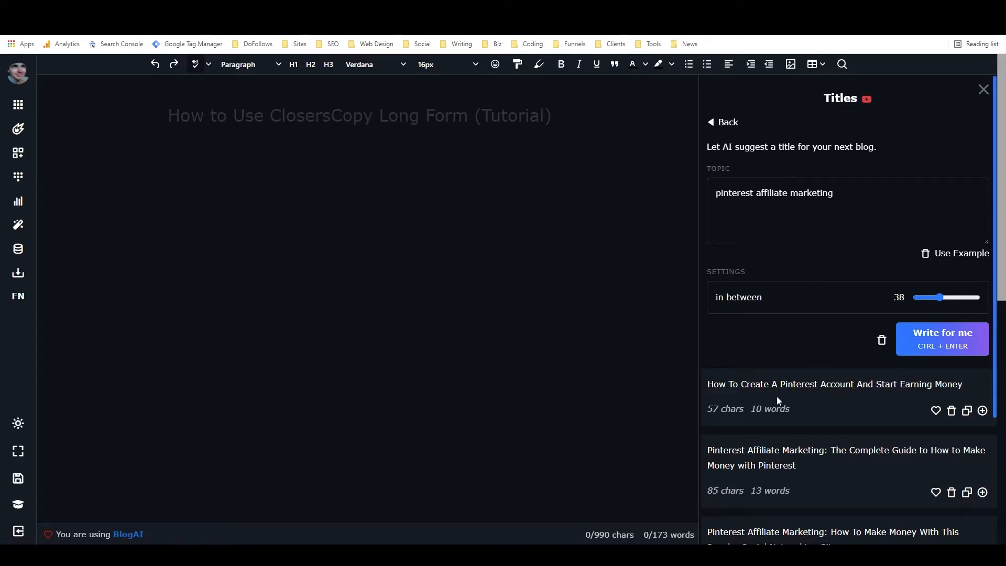
scroll(765, 393, "down", 2)
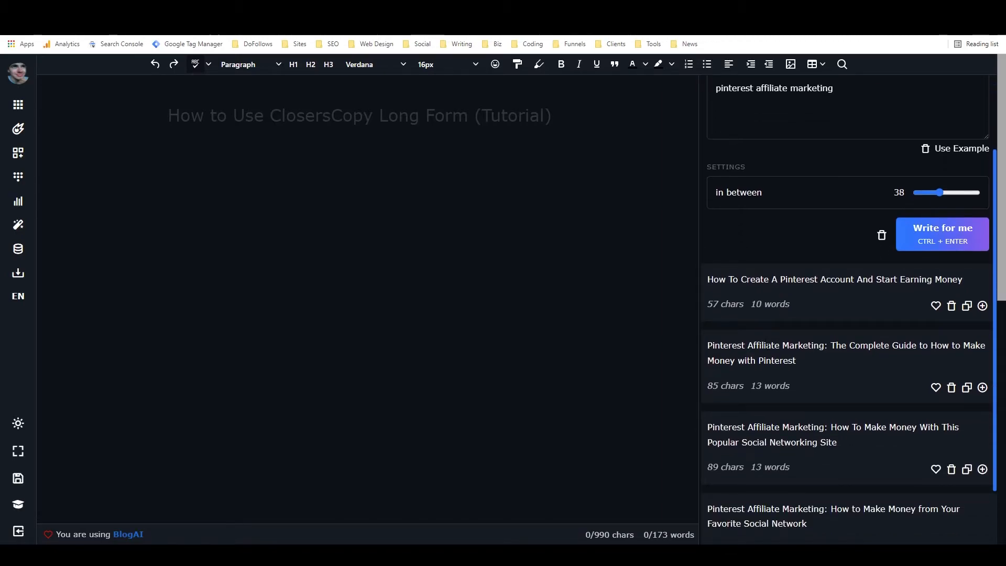
Step: Insert the generated "The Complete Guide to How to Make Money with Pinterest" title and shorten it to "Pinterest Affiliate Marketing: How to Money with Pinterest"
left_click(982, 387)
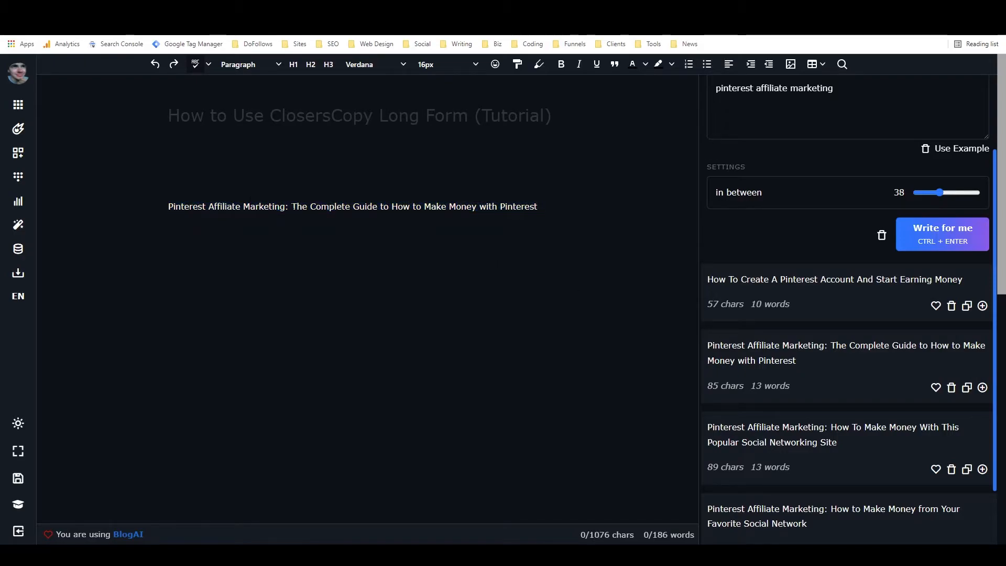
left_click_drag(292, 207, 310, 206)
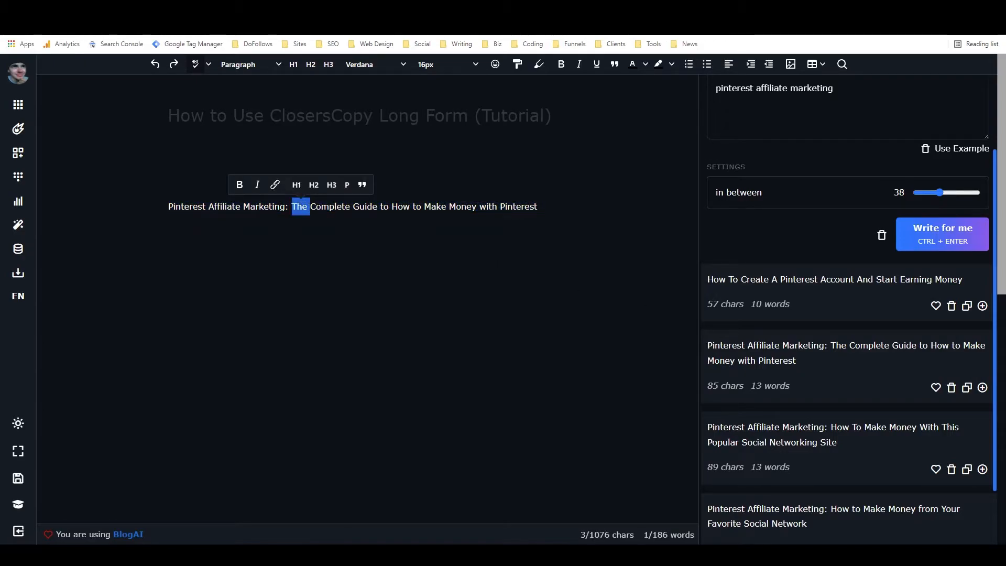
key("BackSpace")
key("BackSpace")
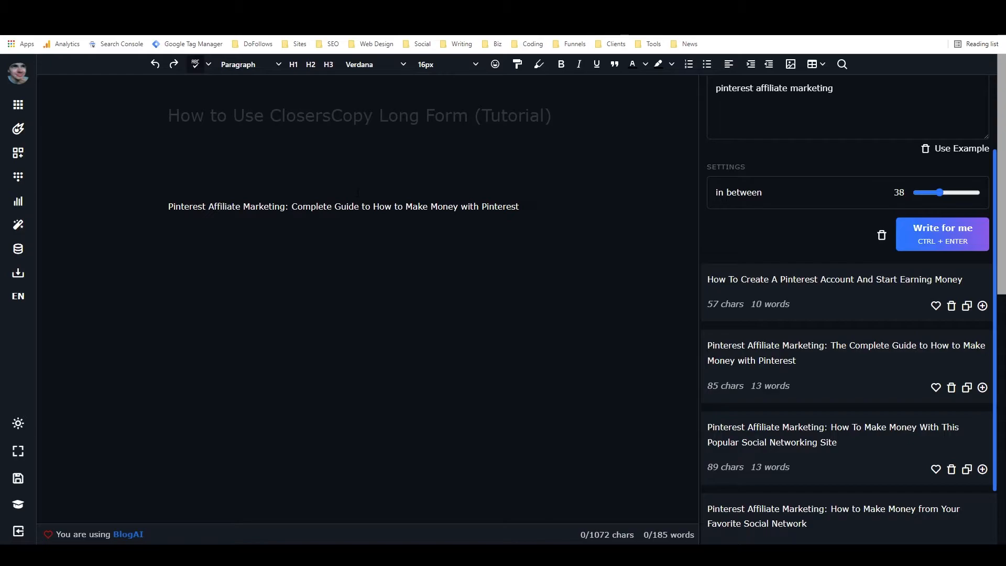
left_click_drag(373, 207, 427, 206)
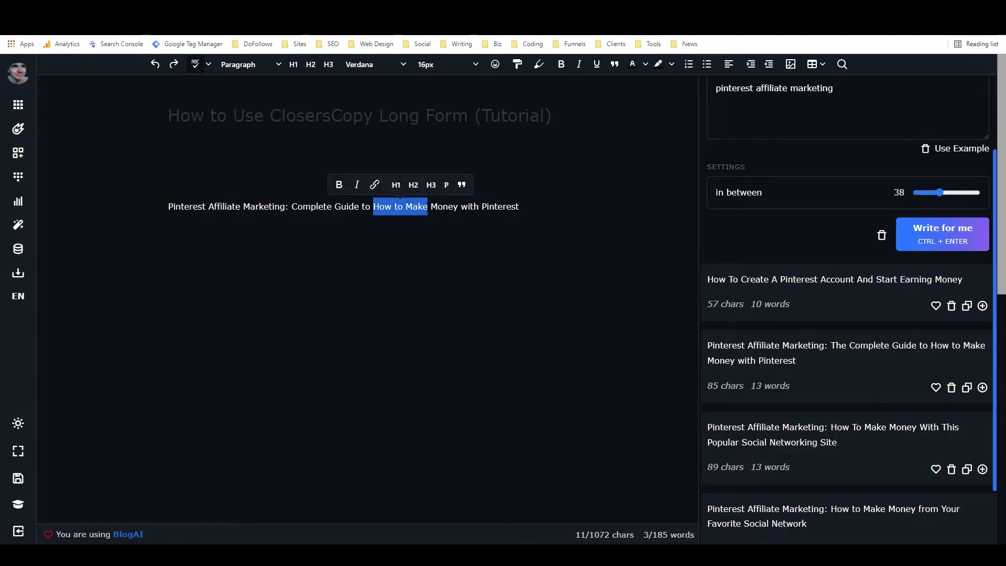
type("Making")
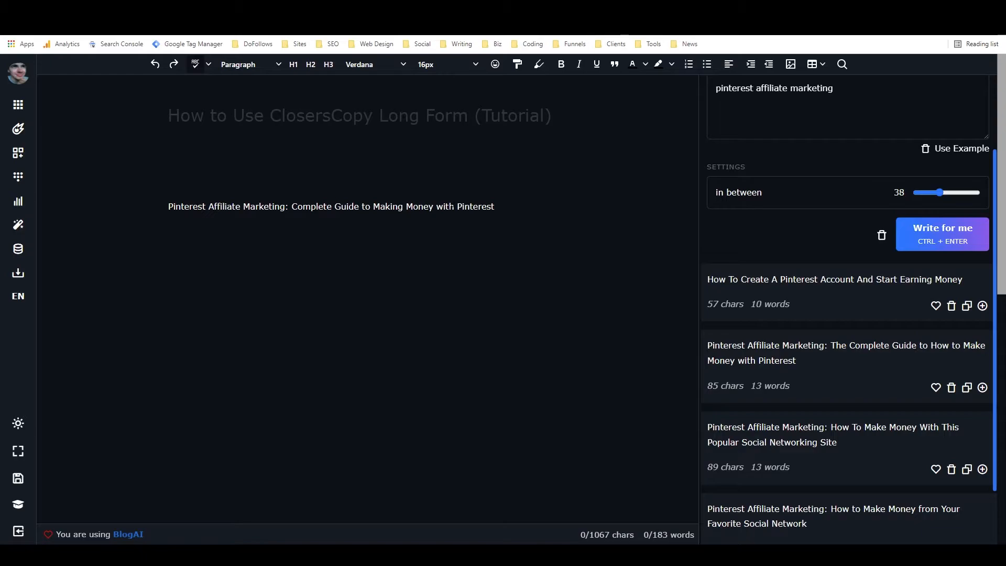
left_click_drag(292, 206, 403, 207)
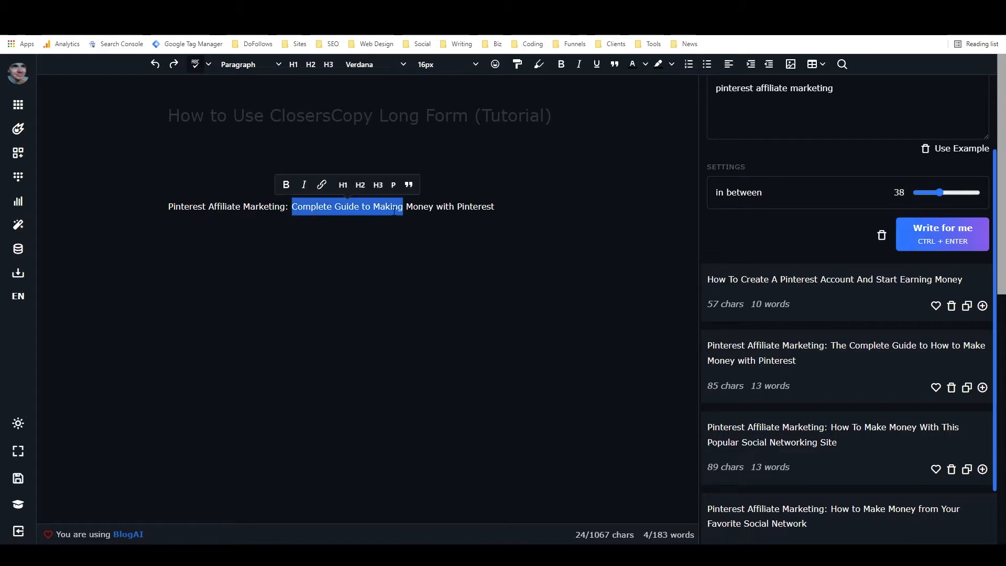
type("How to")
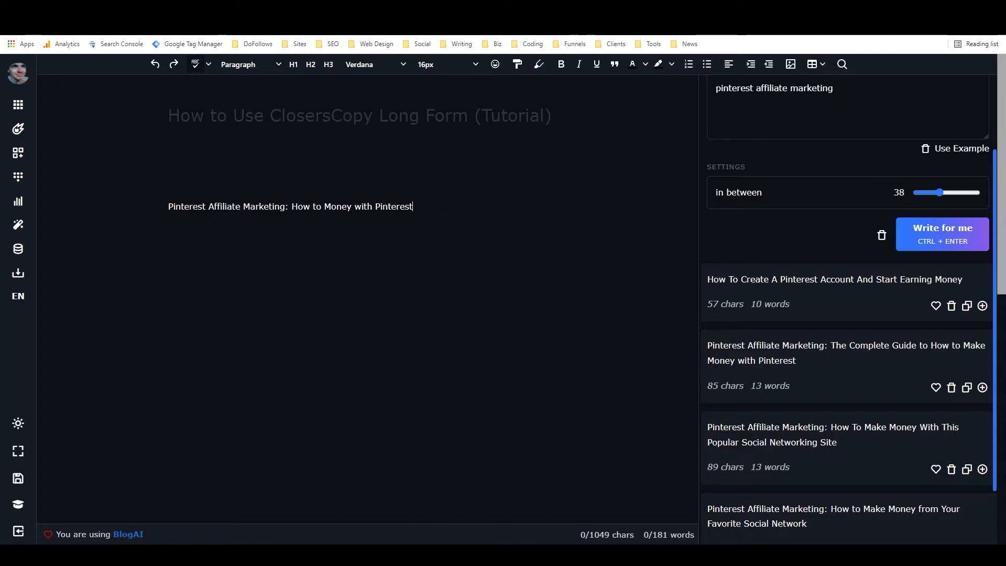
Step: Format the article title as a Header 1 and start a new line below it
left_click_drag(413, 207, 147, 204)
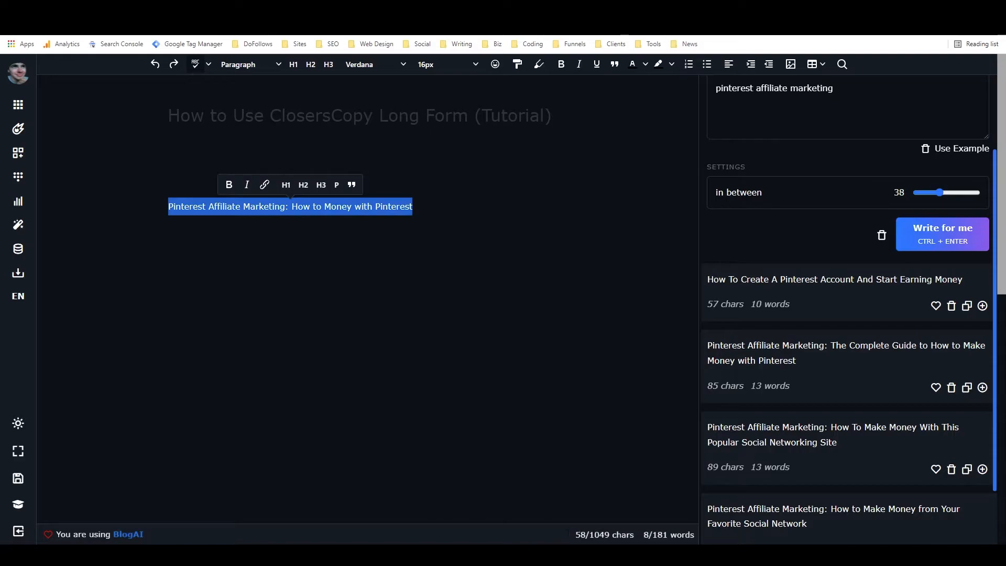
left_click(429, 205)
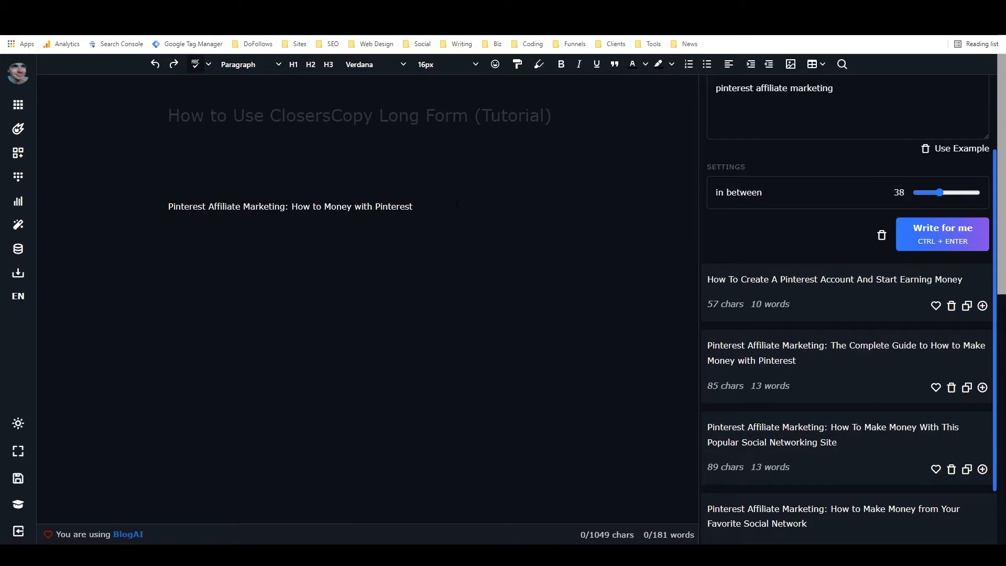
left_click(294, 65)
key("Return")
key("Return")
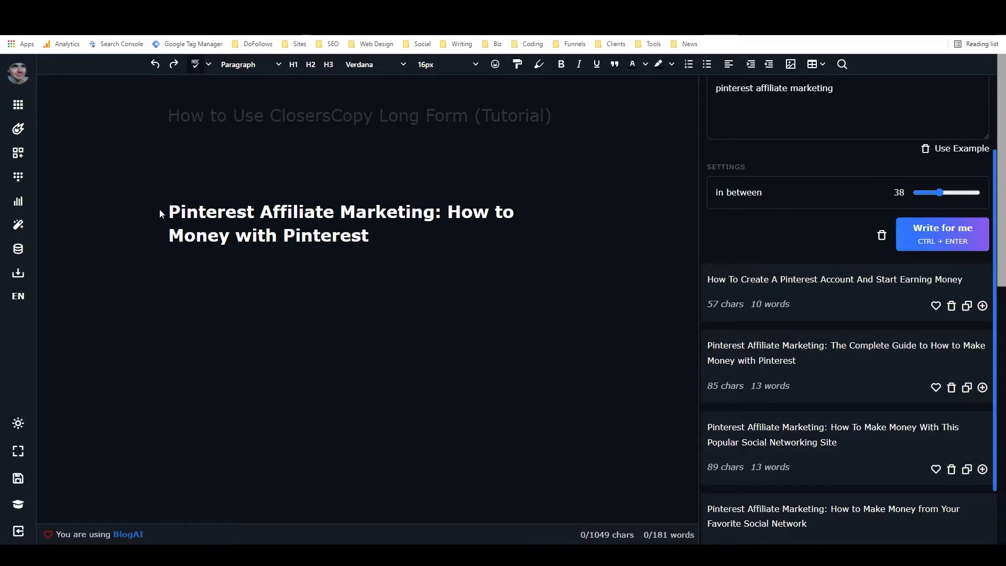
Step: Return to the Blogs framework library and open the Introduction framework
scroll(767, 208, "up", 2)
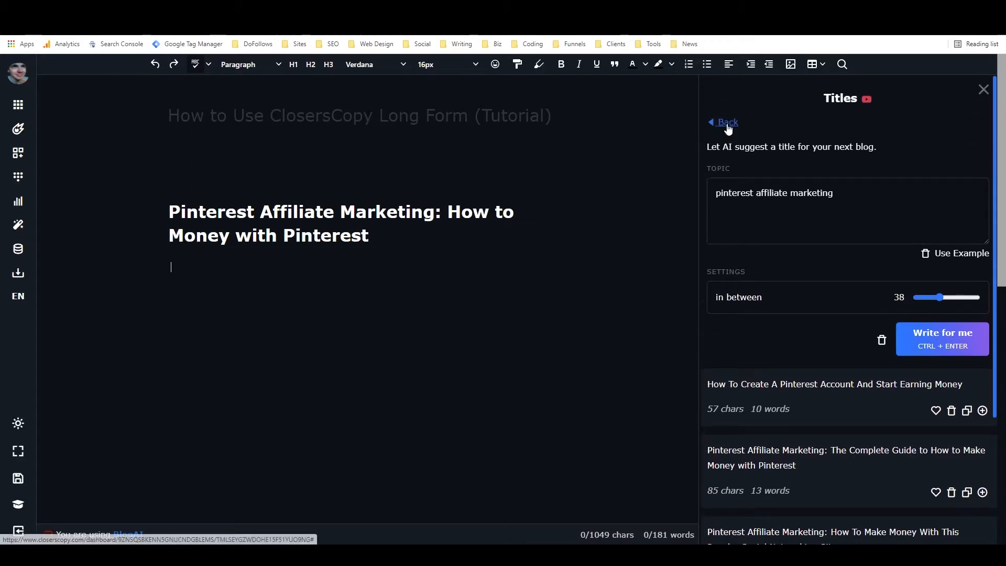
left_click(724, 124)
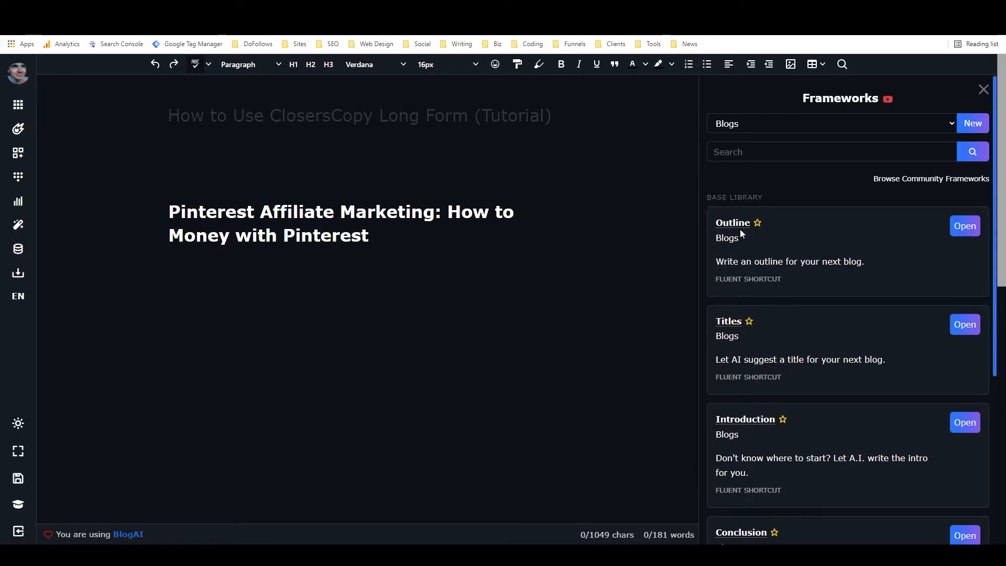
left_click(964, 226)
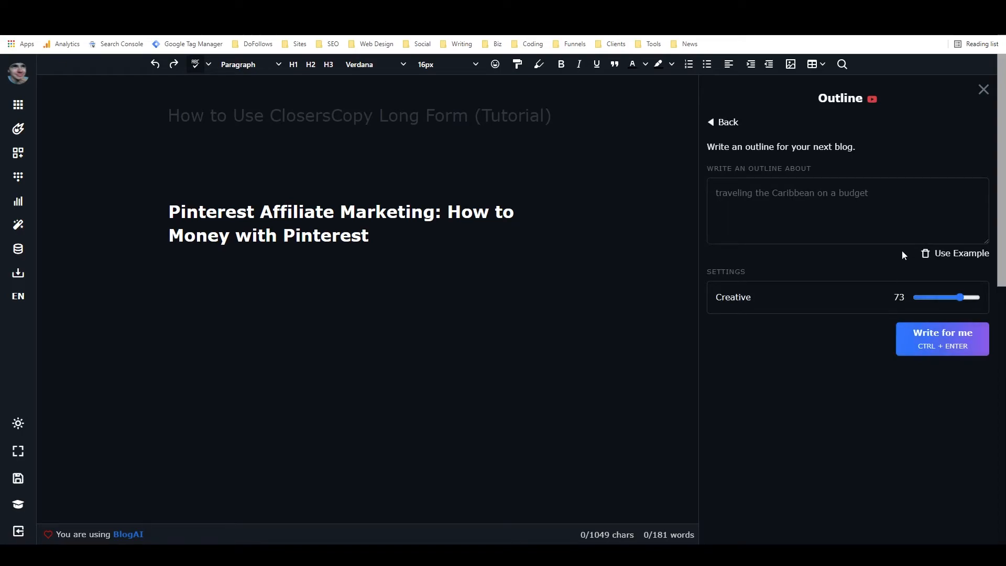
left_click(733, 128)
scroll(798, 256, "down", 2)
left_click(954, 367)
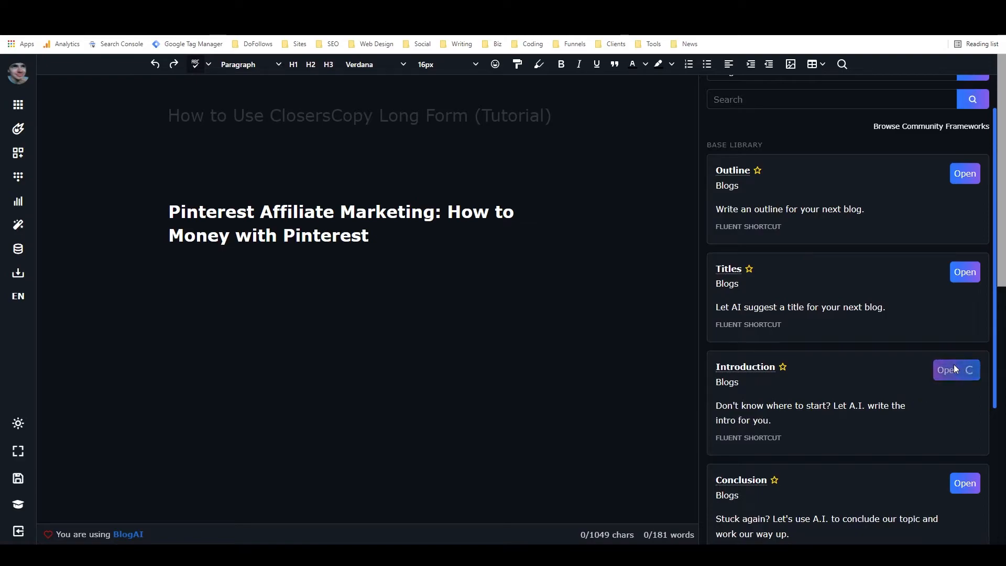
Step: Delete the empty line above the article title
left_click_drag(371, 237, 181, 194)
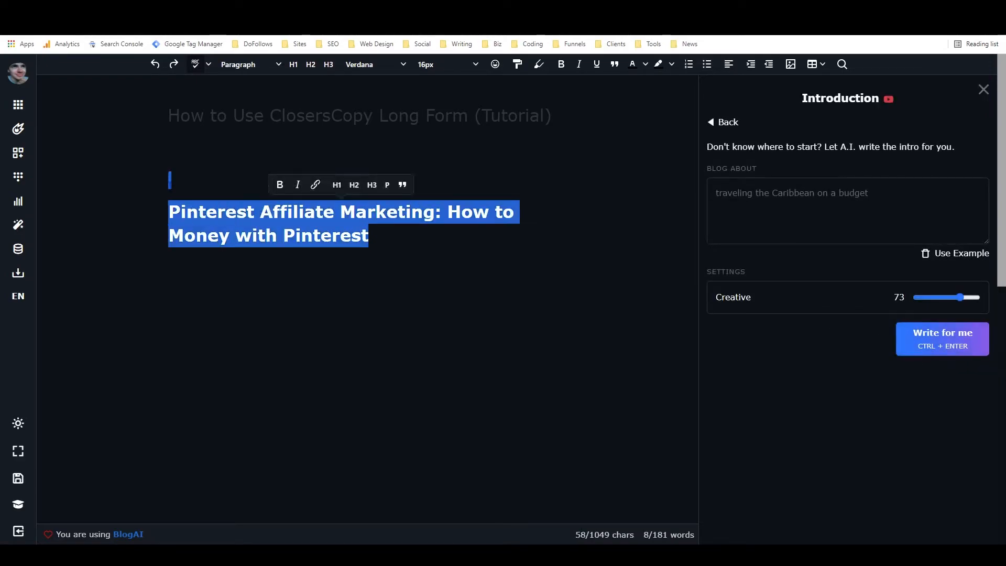
left_click(195, 211)
left_click(183, 182)
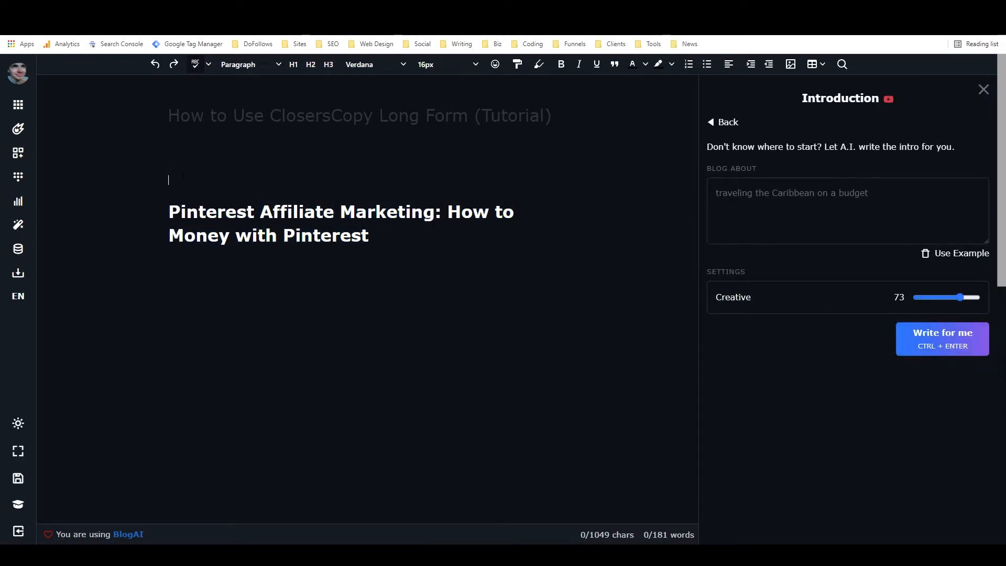
key("Delete")
Step: Copy the article title into the Introduction framework's topic, set creativity to 38 and generate introductions
left_click(419, 209)
left_click_drag(419, 209, 89, 164)
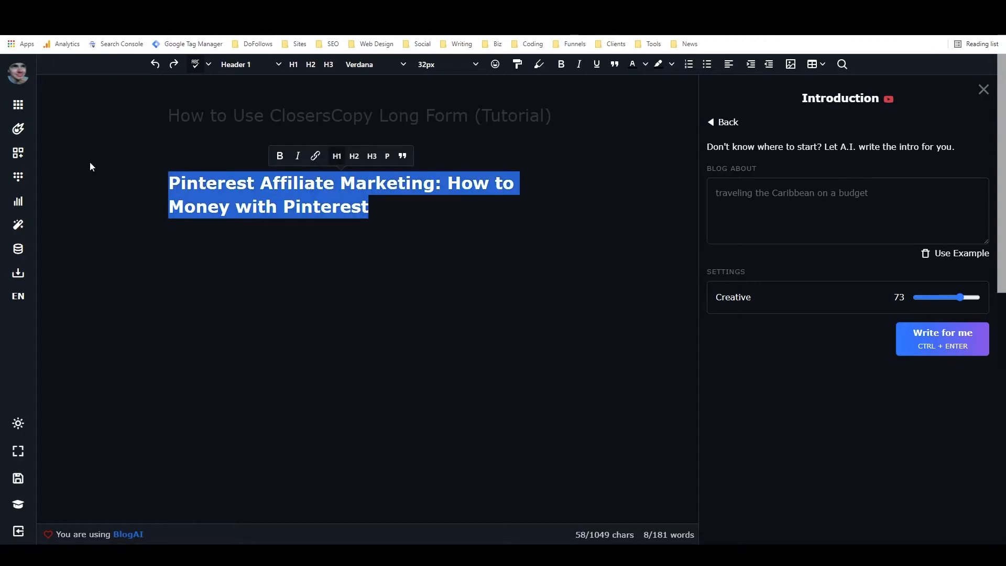
left_click(210, 239)
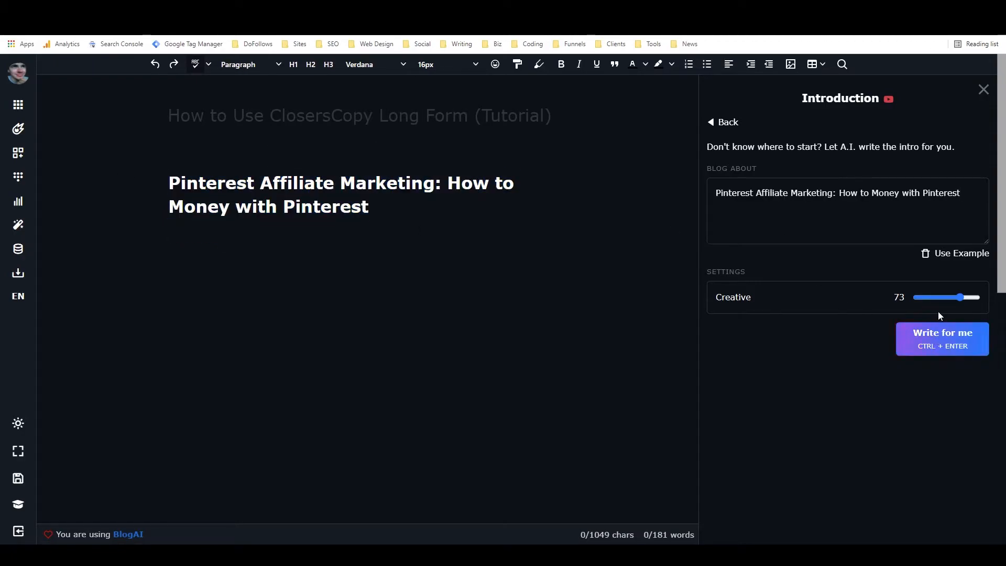
left_click(938, 297)
left_click(923, 355)
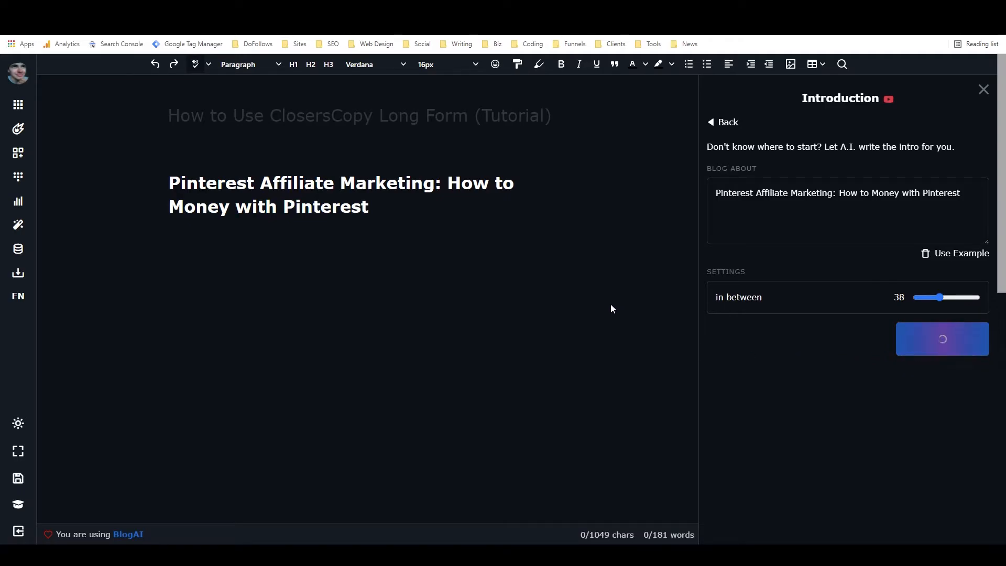
Step: Insert the introduction beginning "Pinterest is one of the fastest growing social networks" and remove the empty line between it and the title
scroll(809, 341, "down", 3)
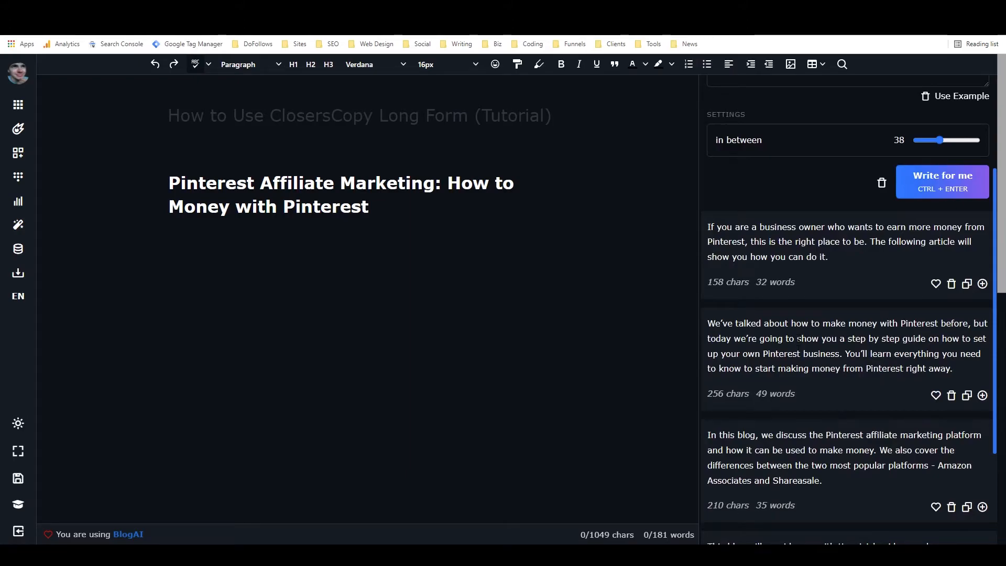
scroll(806, 333, "down", 3)
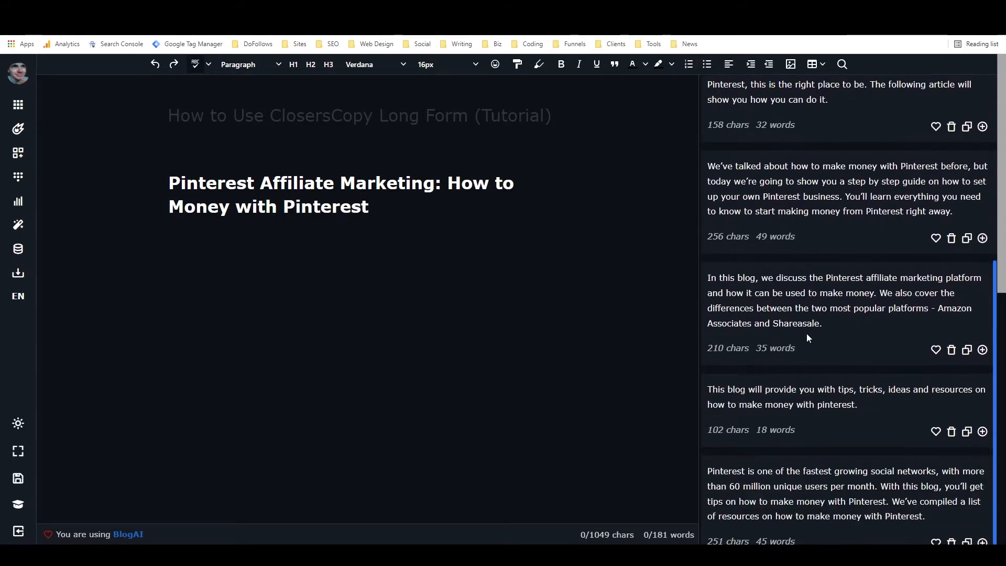
scroll(807, 332, "down", 1)
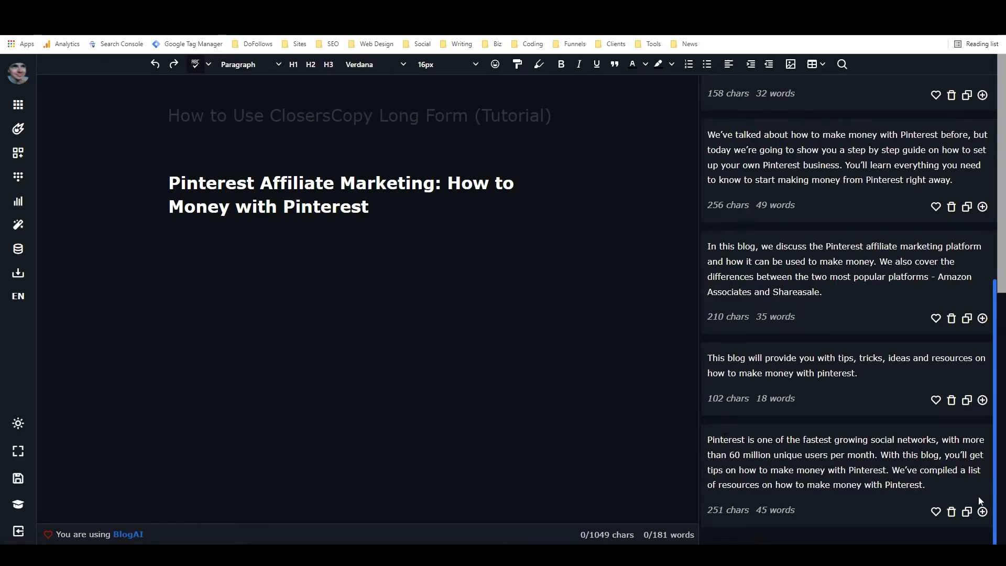
left_click(982, 511)
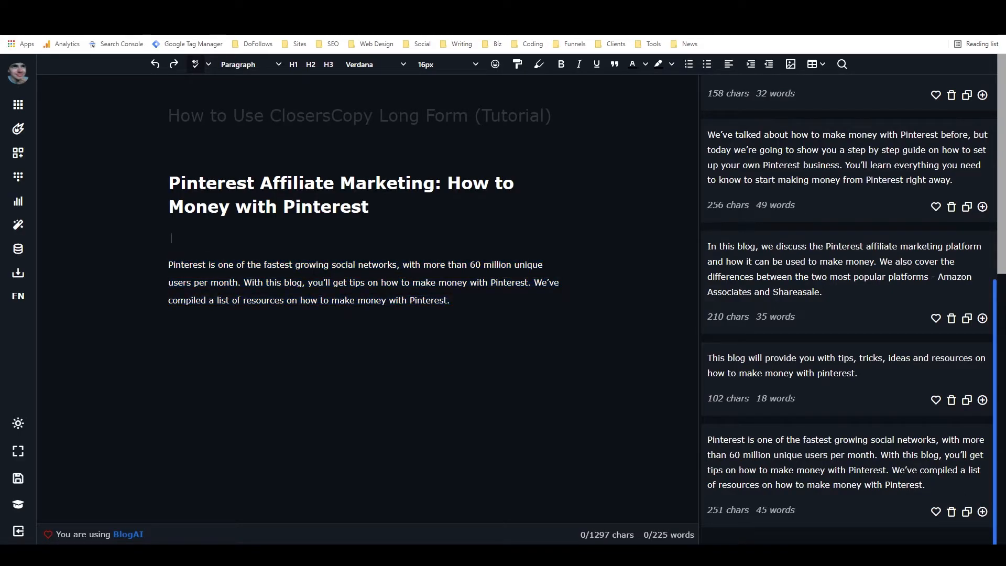
left_click(278, 239)
key("BackSpace")
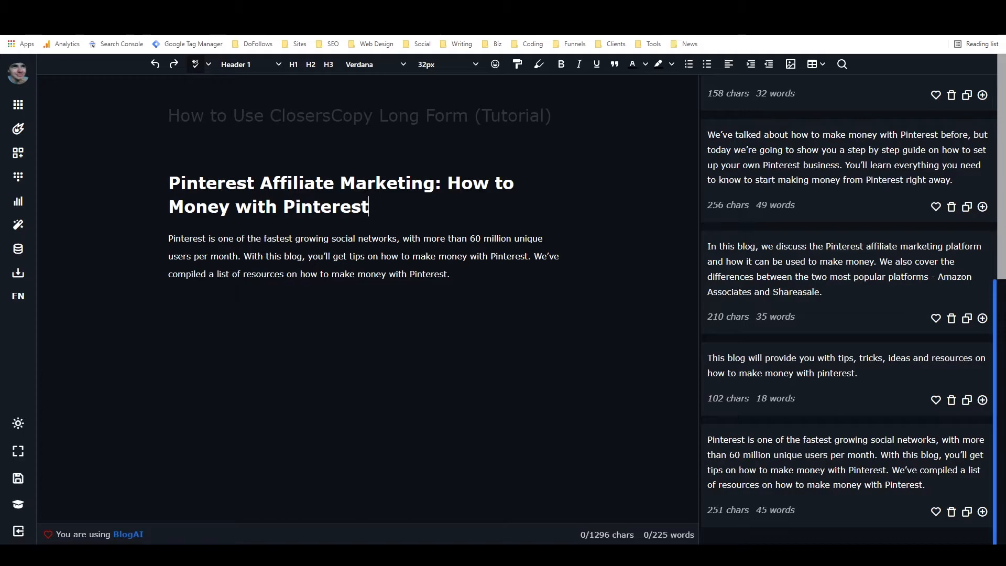
Step: Reword the introduction's ending after "resources" to "you can use to get started with Pinterest affiliate marketing" and add a new line below
left_click_drag(287, 274, 446, 273)
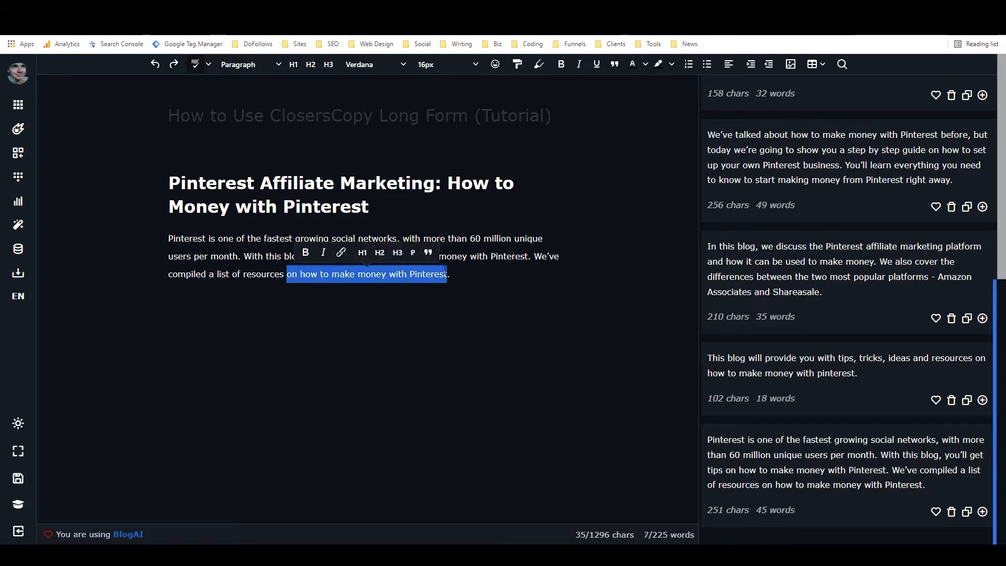
type("you can use")
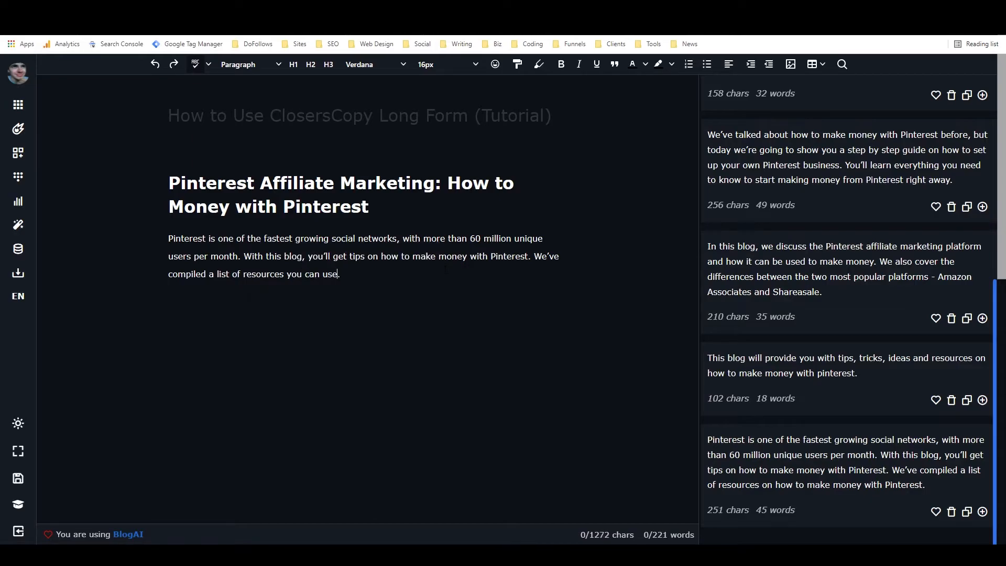
type(" to get started with Pinterest affiliate marketing")
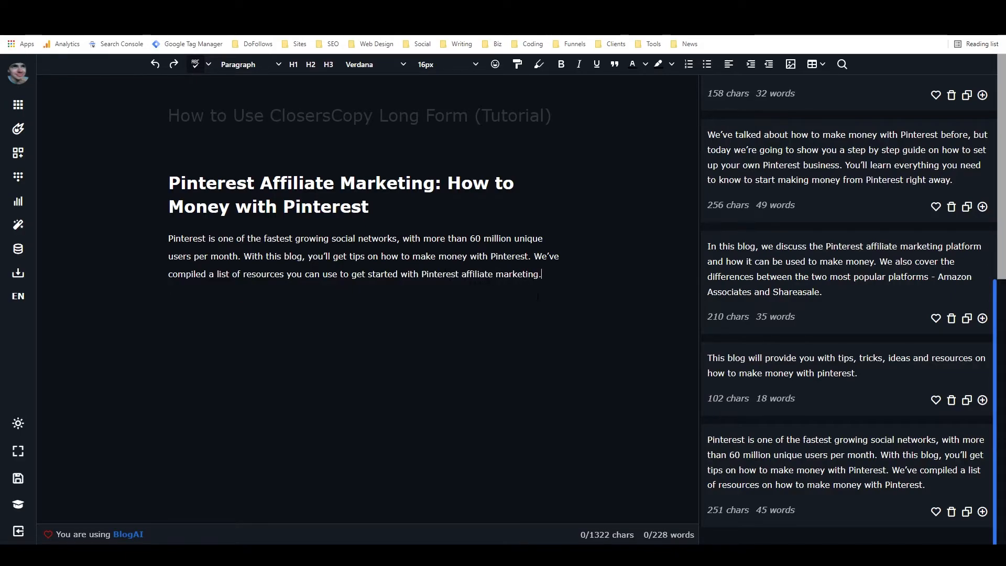
key("Return")
left_click_drag(168, 183, 195, 184)
left_click(219, 256)
left_click_drag(168, 299, 141, 184)
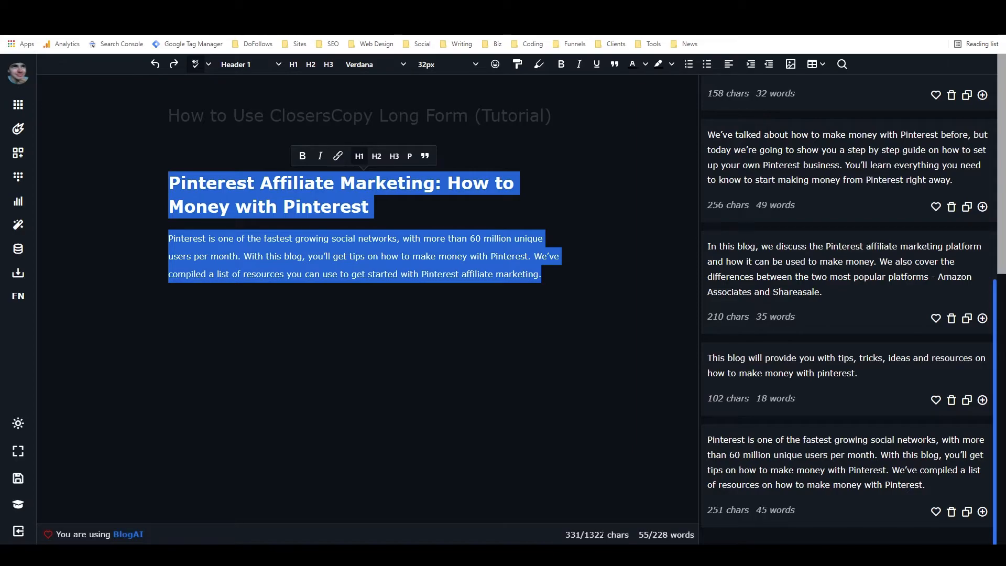
Step: Switch to Longform, change its context to "blog post" and generate a continuation below the introduction
left_click(245, 311)
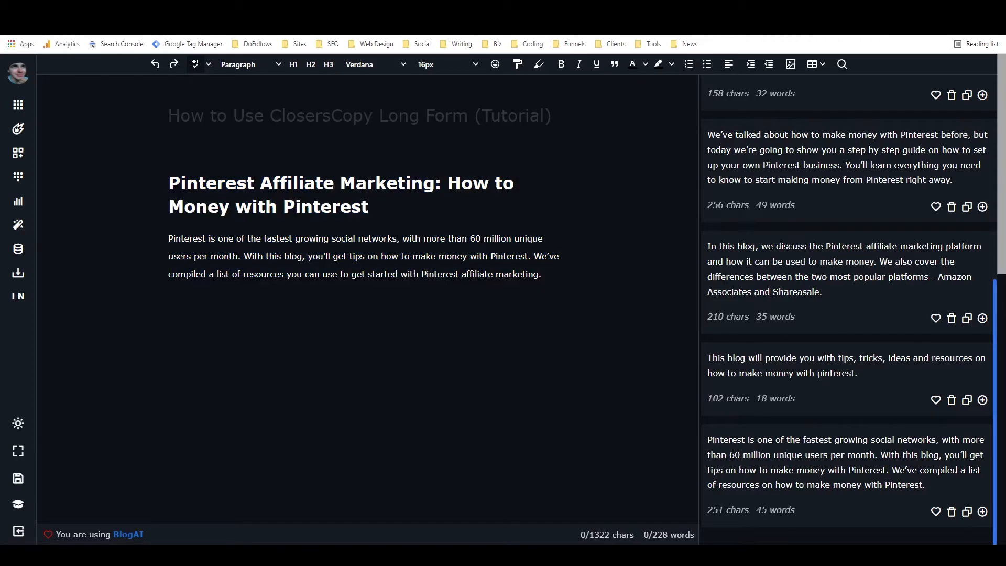
left_click(19, 131)
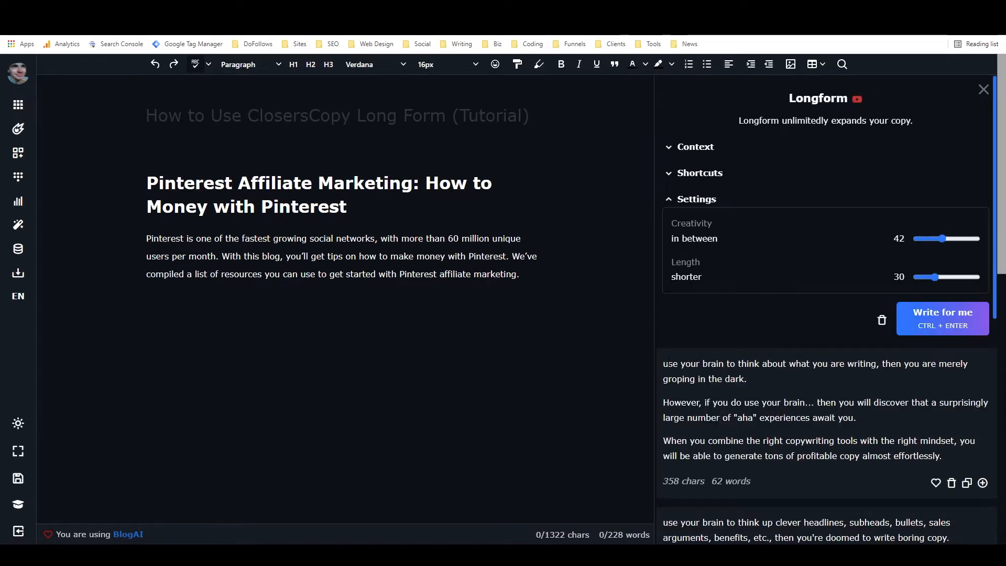
left_click(676, 147)
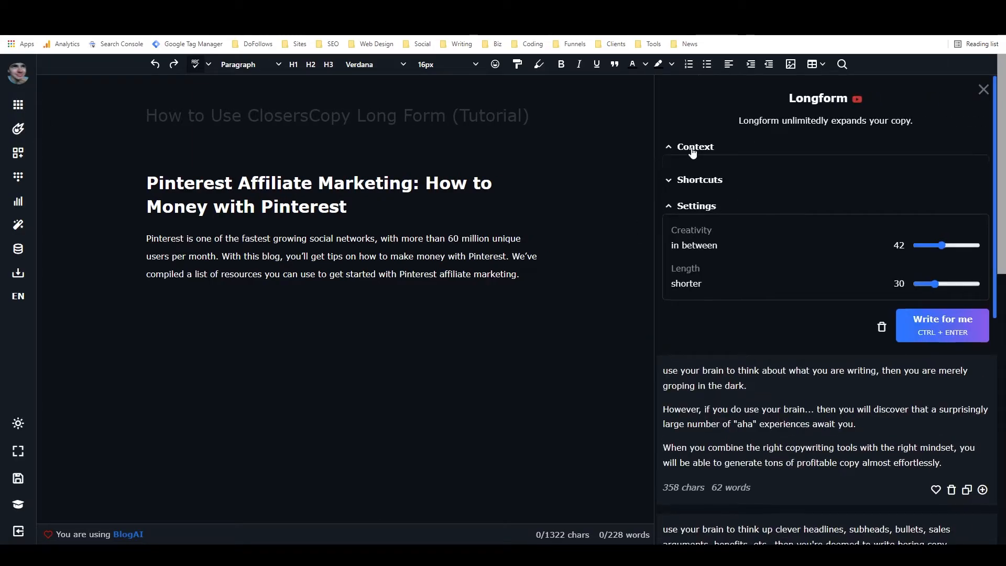
left_click_drag(774, 195, 673, 170)
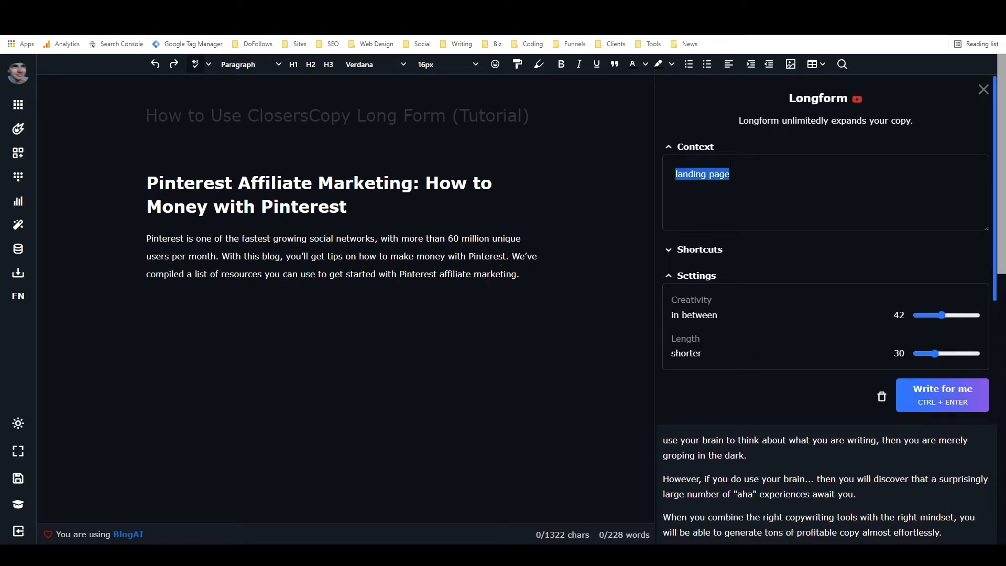
type("blog post")
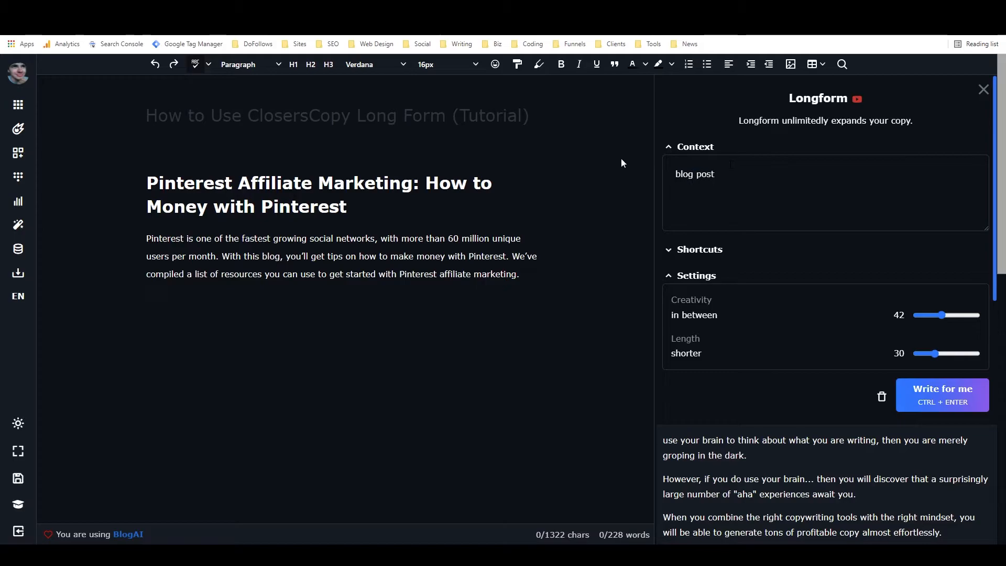
left_click(691, 146)
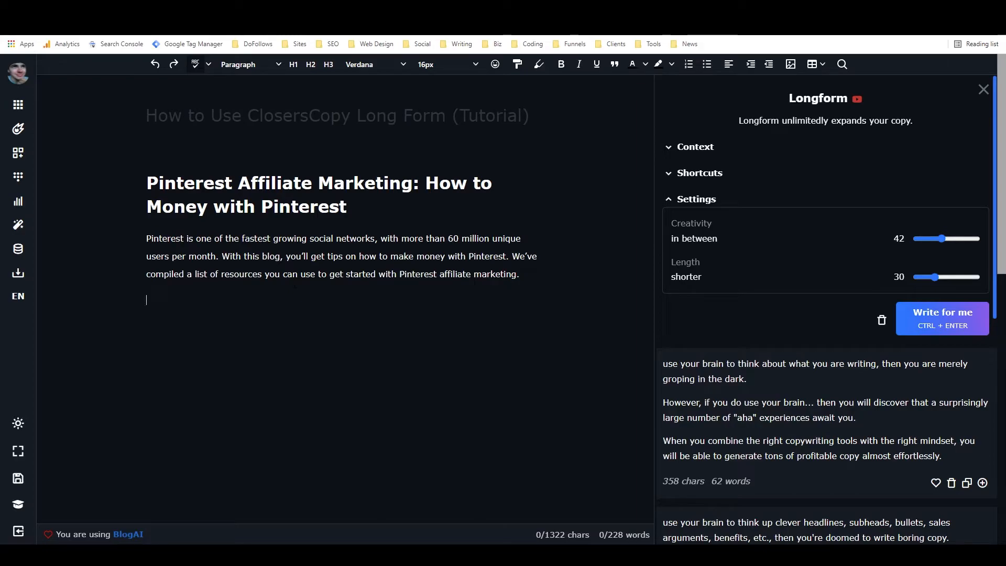
left_click(937, 318)
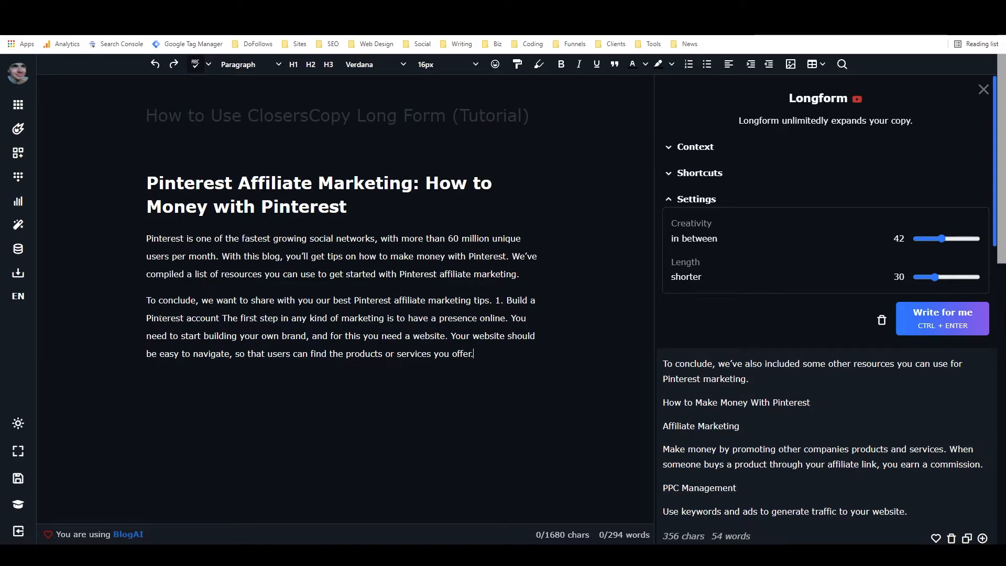
Step: Delete the generated paragraph beginning "To conclude, we want to share with you" below the introduction
scroll(674, 362, "down", 4)
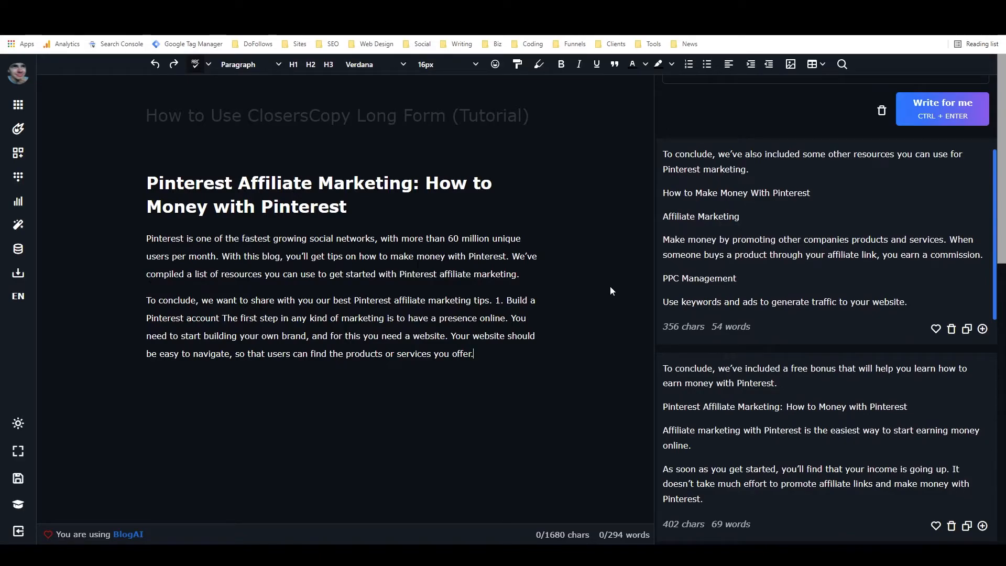
left_click_drag(505, 352, 148, 298)
key("Delete")
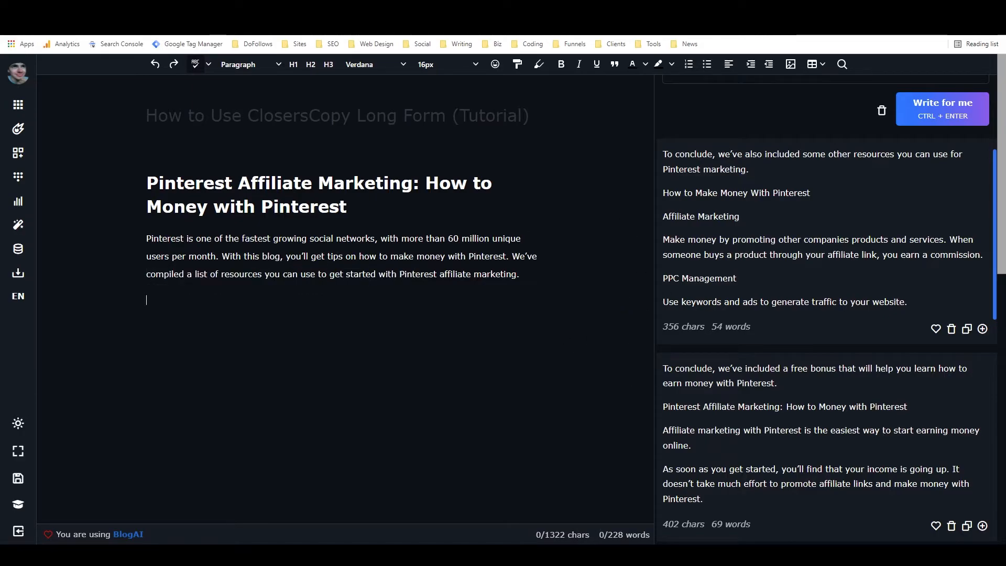
scroll(741, 294, "up", 3)
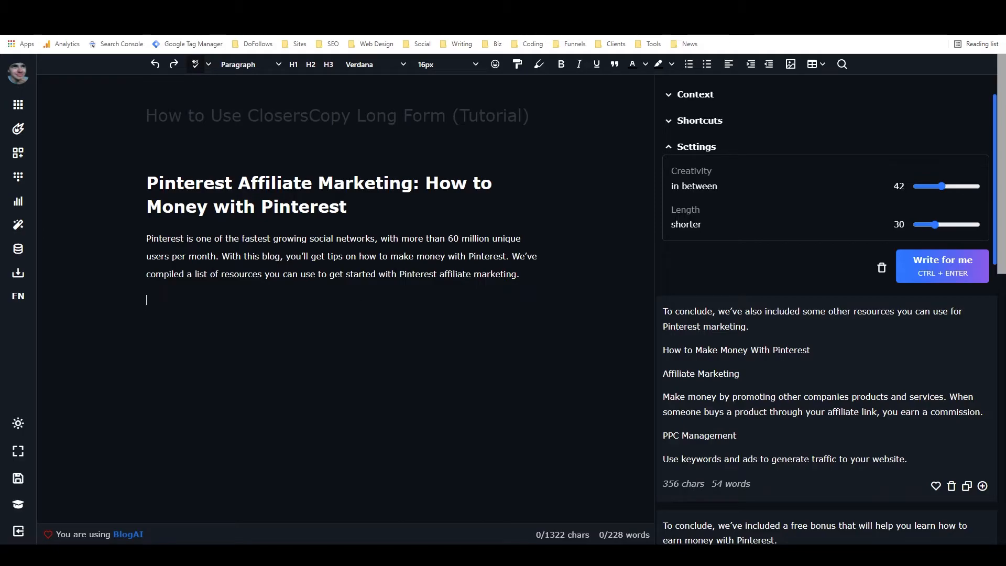
Step: Write "If you're new to making money online, I know it can be" below the introduction and generate a Longform continuation
left_click_drag(147, 239, 520, 274)
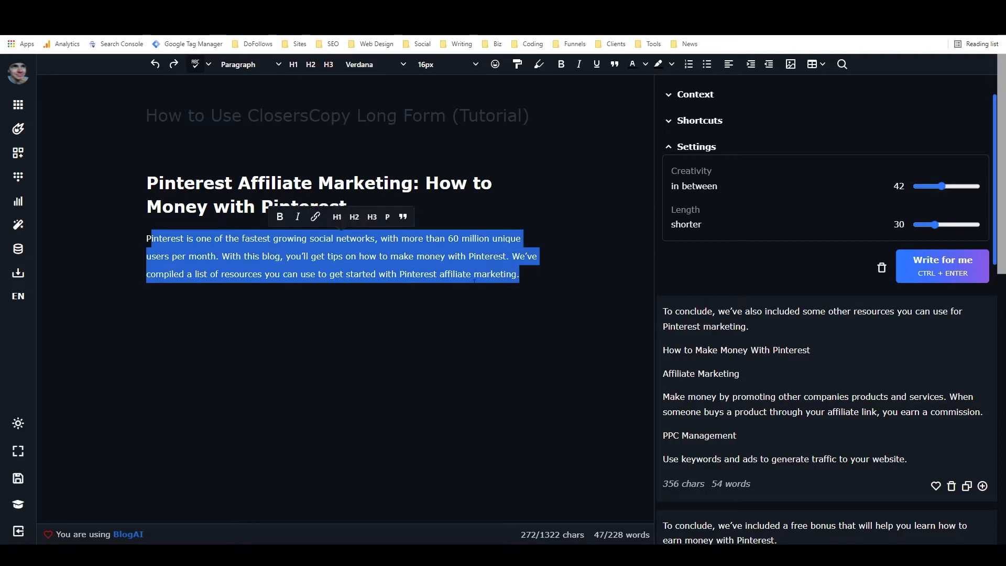
left_click(271, 274)
left_click(269, 298)
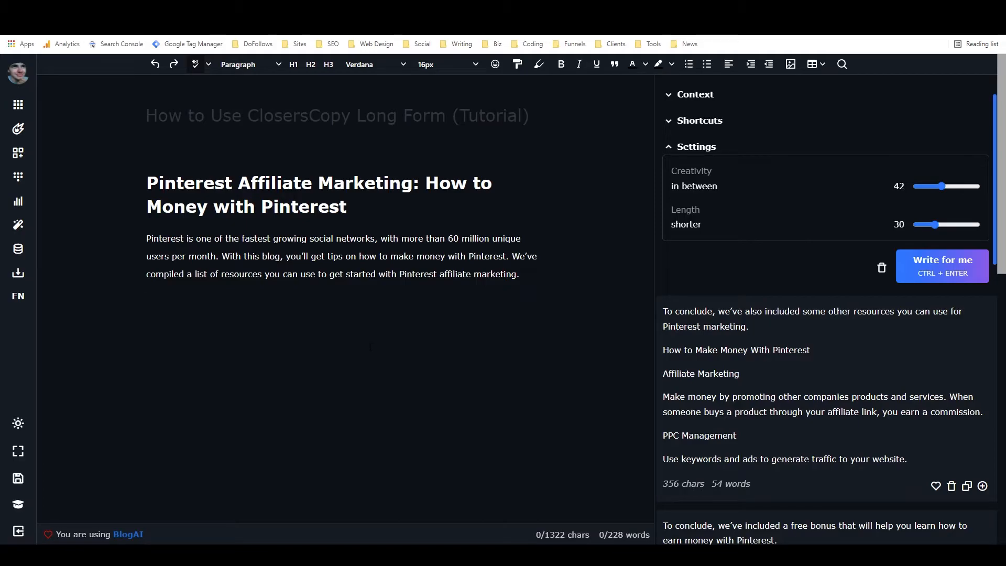
type("If you're ne")
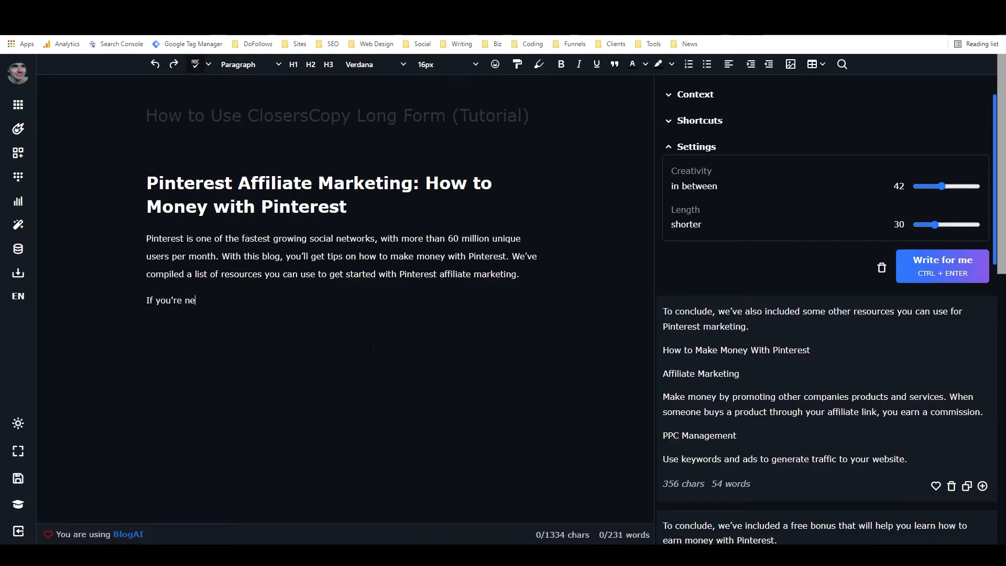
type("w to making money online, ")
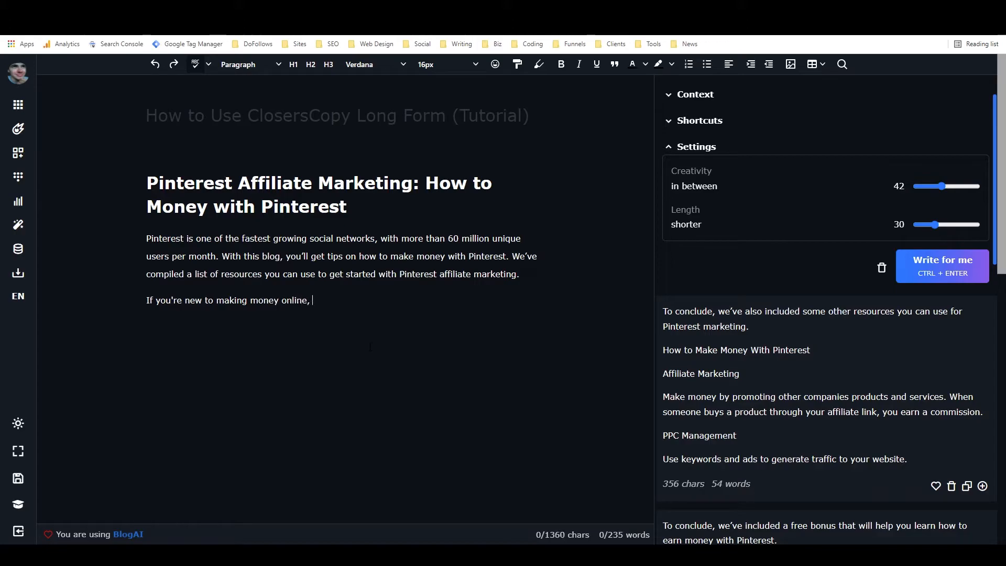
type("I know it can be")
key("ctrl+a")
key("ctrl+Return")
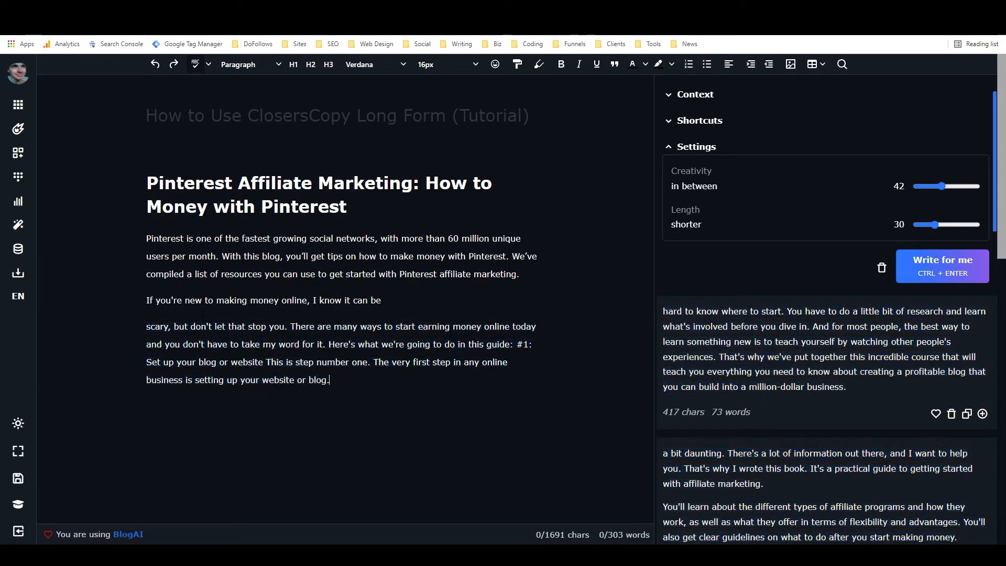
Step: Join the continuation to the unfinished sentence and delete its text from "Here's what we're going to do in this guide" onward
key("BackSpace")
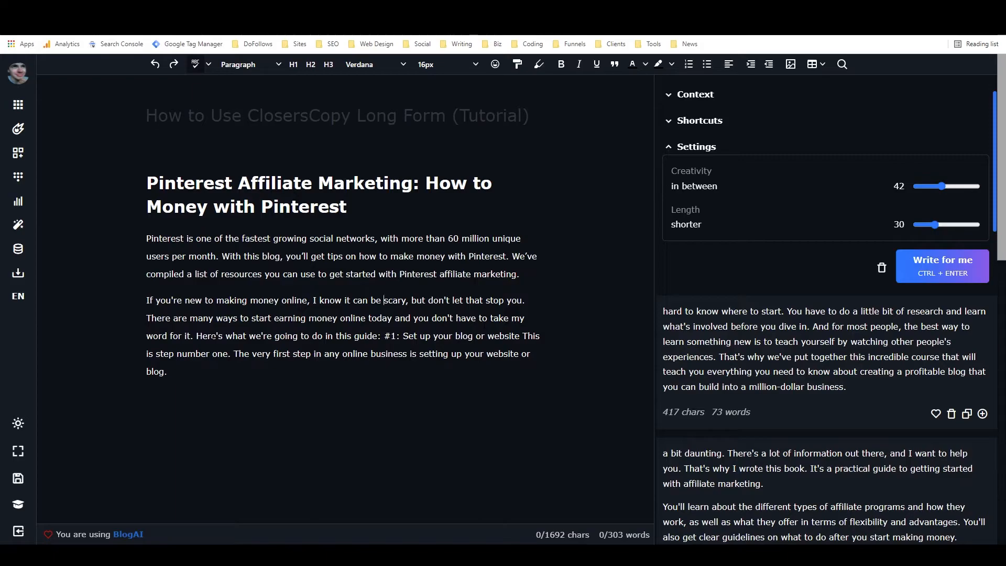
left_click_drag(196, 335, 290, 377)
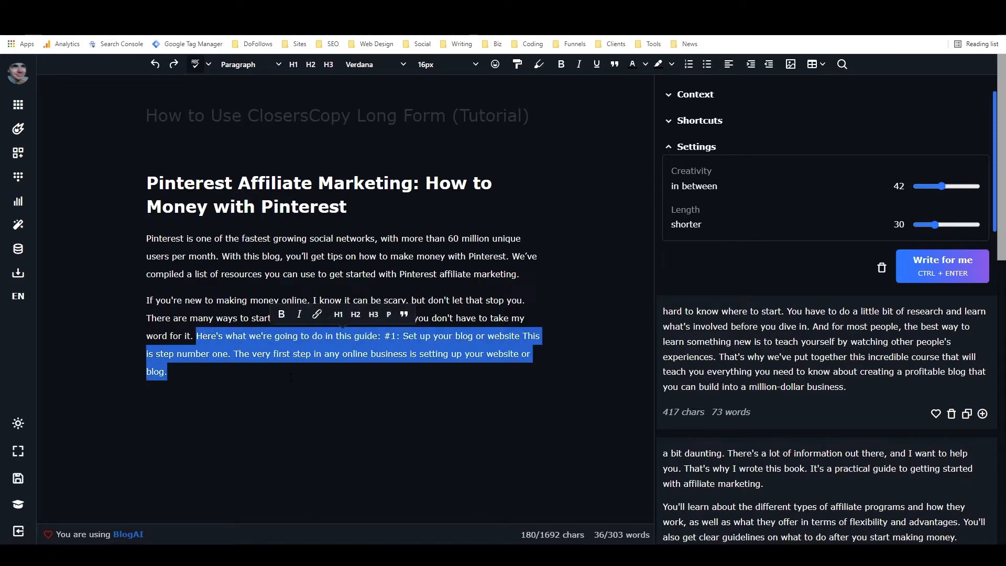
key("BackSpace")
Step: Insert the "a bit daunting" result, remove the text between "stop you." and "There's a lot of information", and start a new paragraph there
scroll(770, 352, "down", 1)
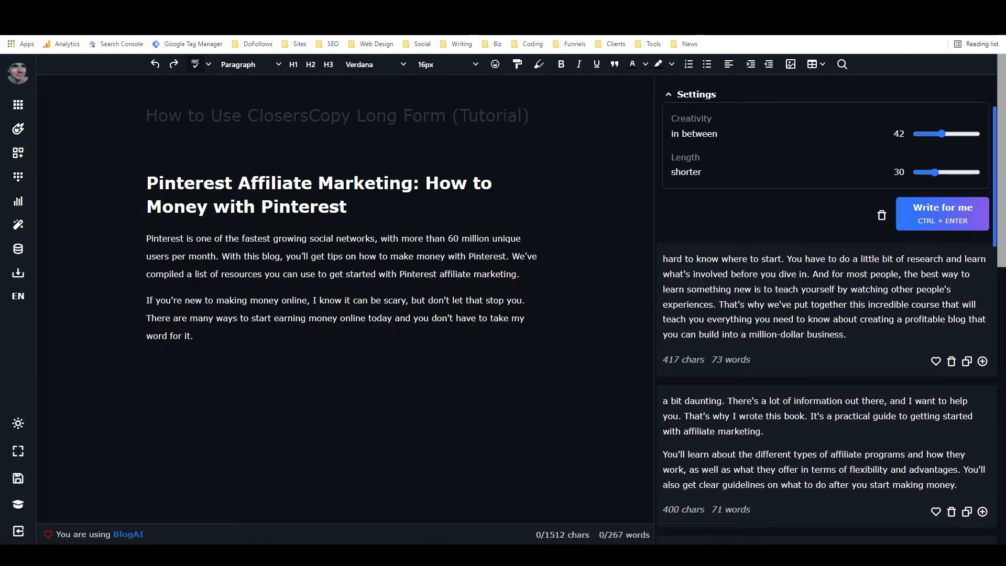
scroll(770, 283, "down", 1)
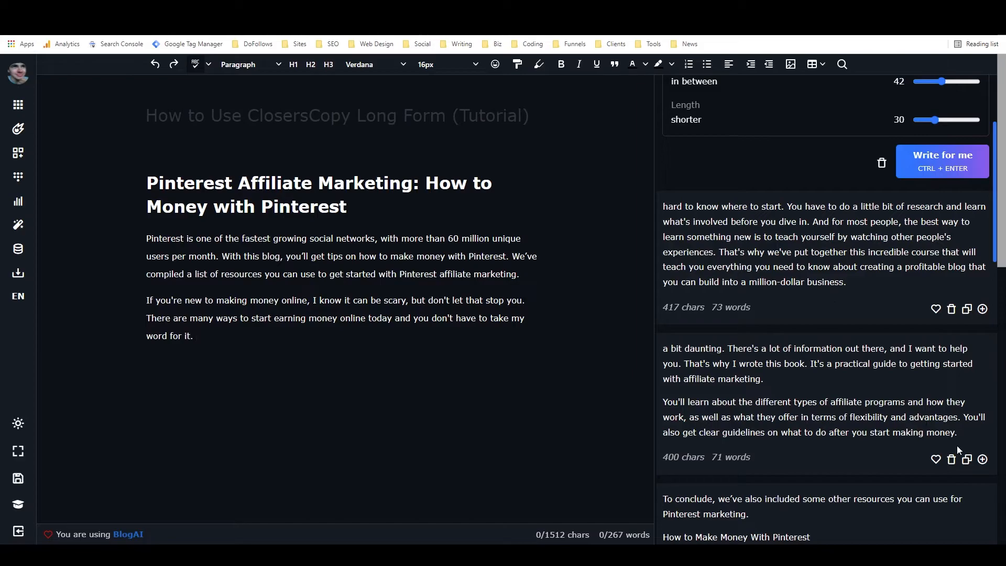
left_click(982, 459)
left_click_drag(146, 318, 211, 361)
key("BackSpace")
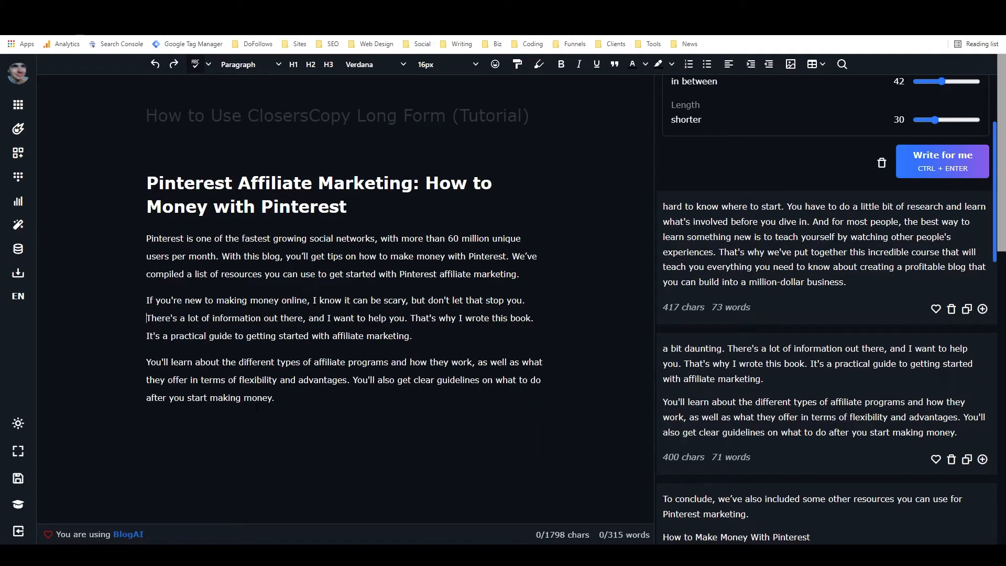
key("Return")
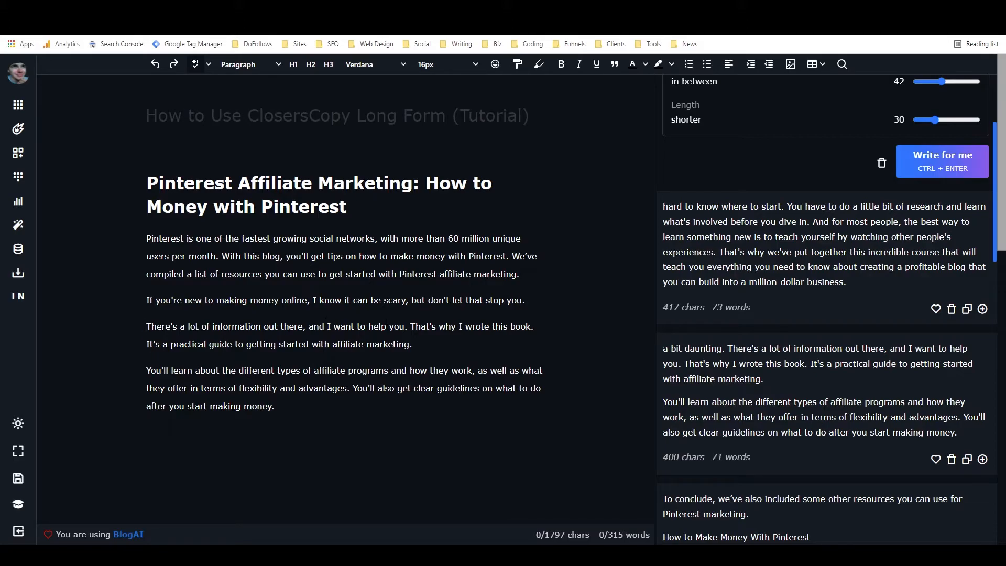
Step: Extend "I want to help you" with "find the most relevant resources" in the paragraph beginning "There's a lot of information"
left_click(407, 326)
type("find the best")
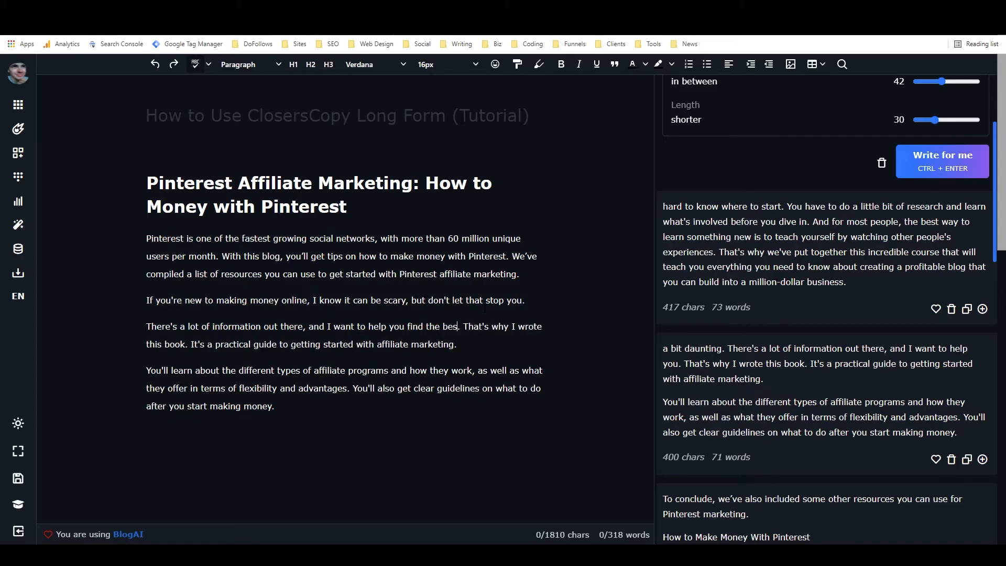
key("BackSpace")
key("BackSpace")
key("BackSpace")
key("BackSpace")
key("BackSpace")
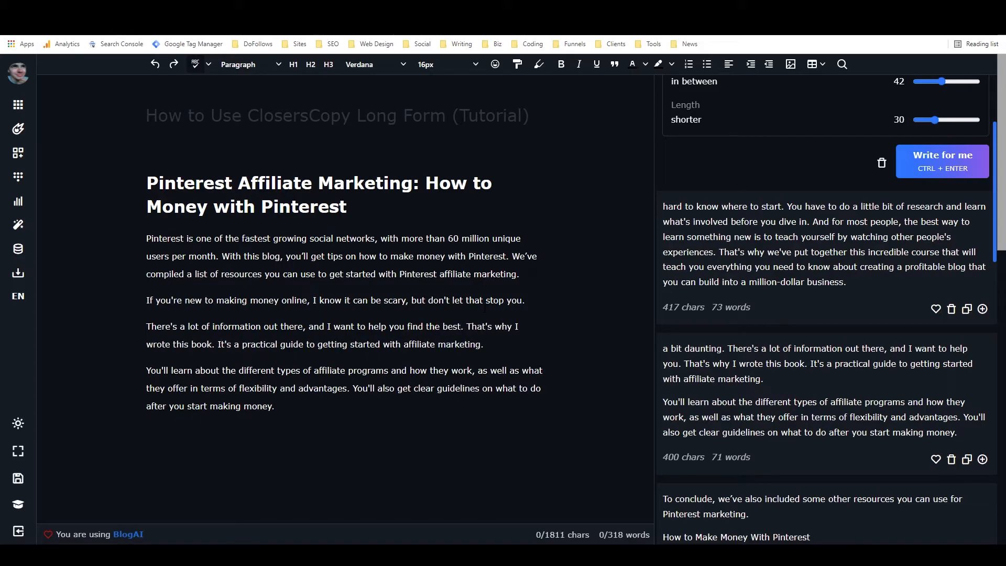
type("most relevant resources")
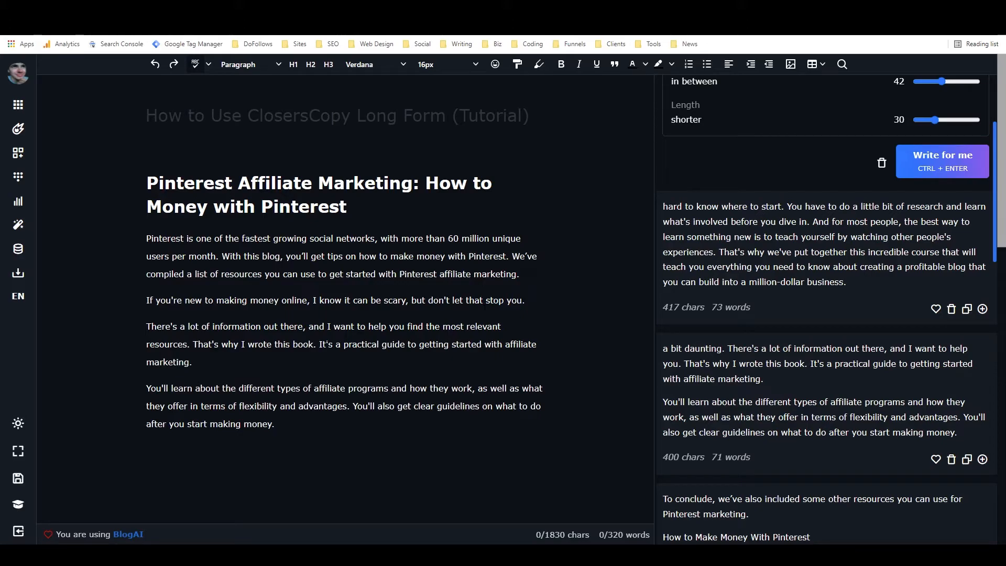
Step: Replace "book" with "blog post" and add "on Pinterest" after "getting started with affiliate marketing"
double_click(303, 344)
type("blog pos")
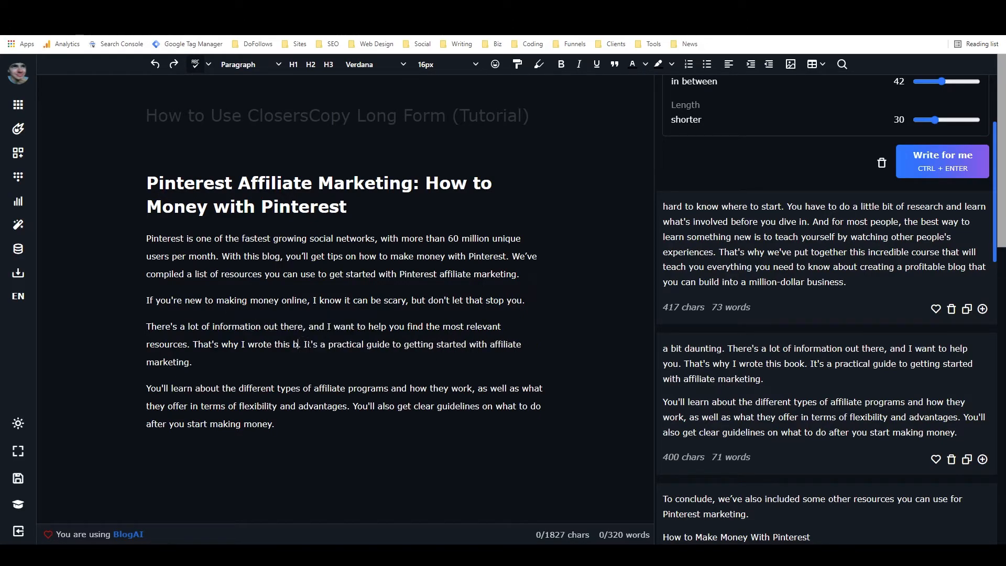
type("t")
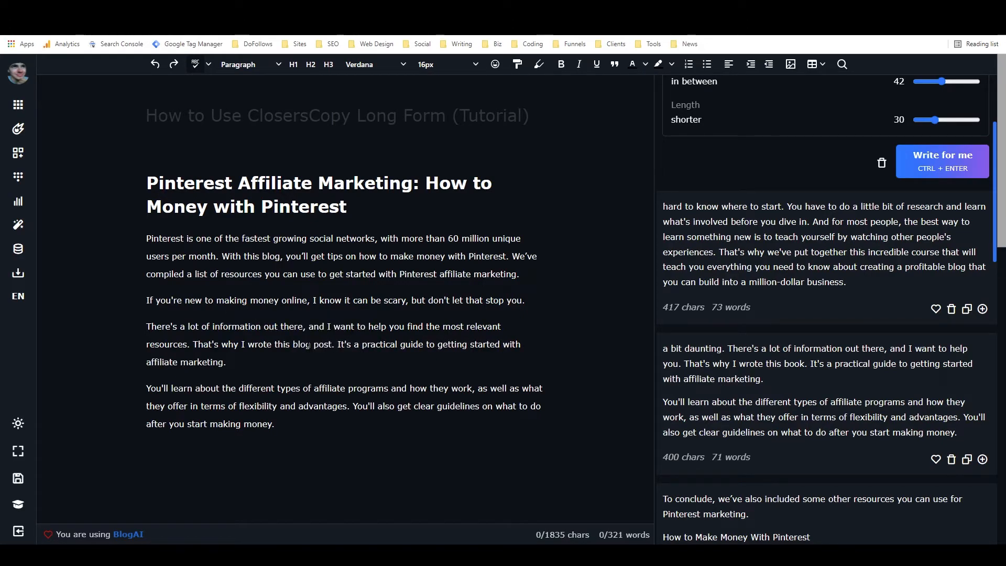
left_click(224, 361)
type("on Pinterest")
left_click(313, 414)
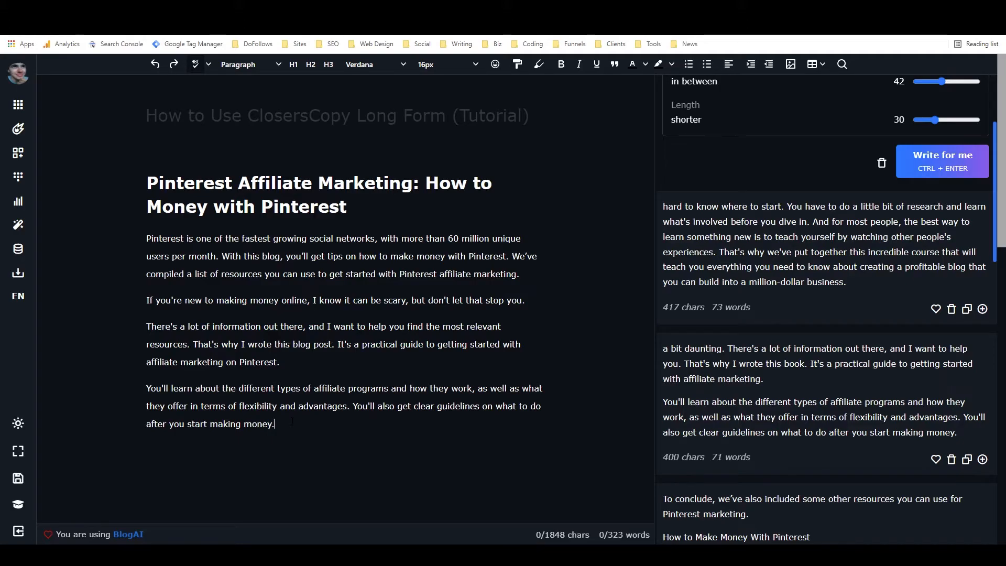
Step: Switch to the Outline framework, copy the article title into its topic, set creativity to 38 and generate outlines
left_click(21, 155)
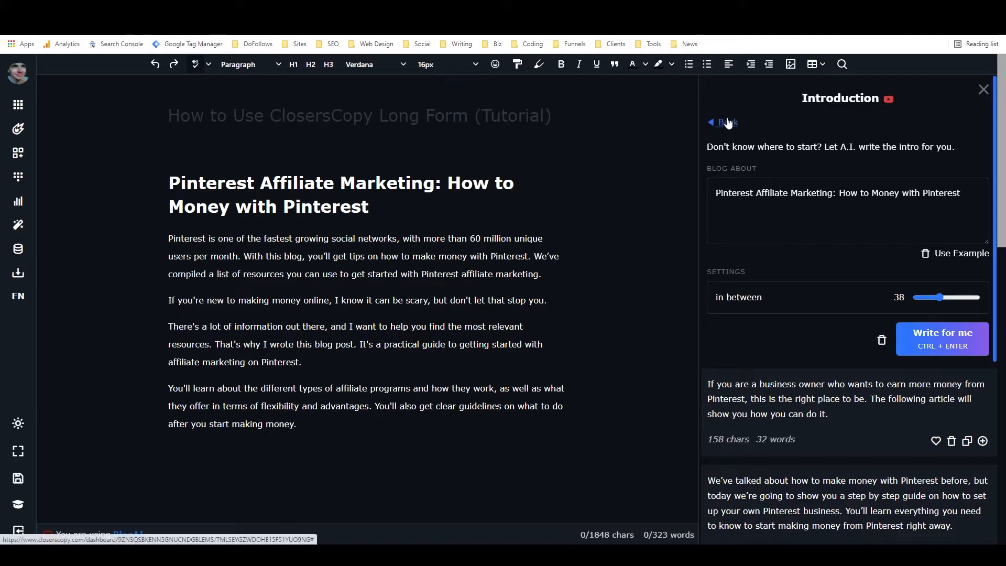
left_click(726, 122)
scroll(786, 283, "down", 3)
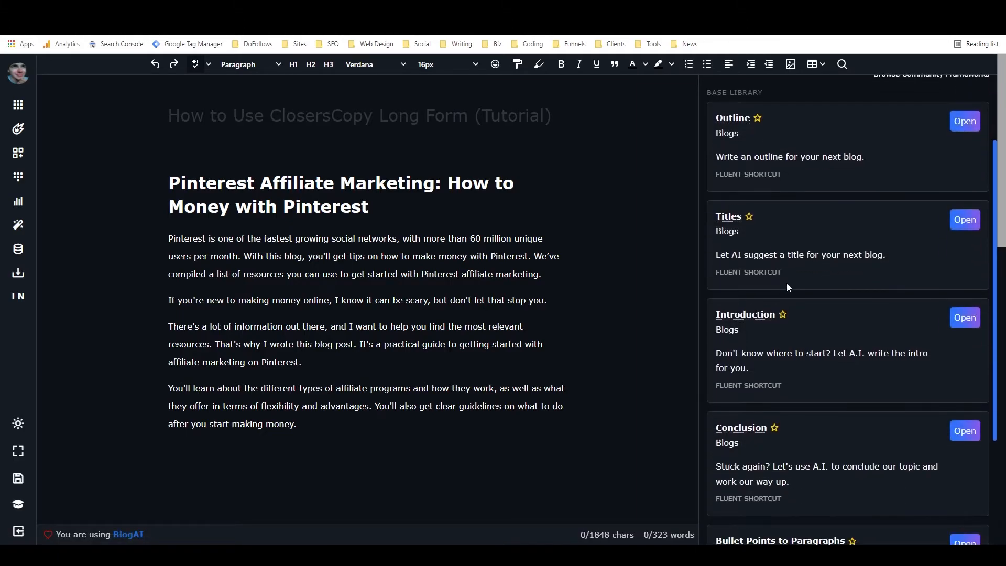
scroll(787, 287, "up", 2)
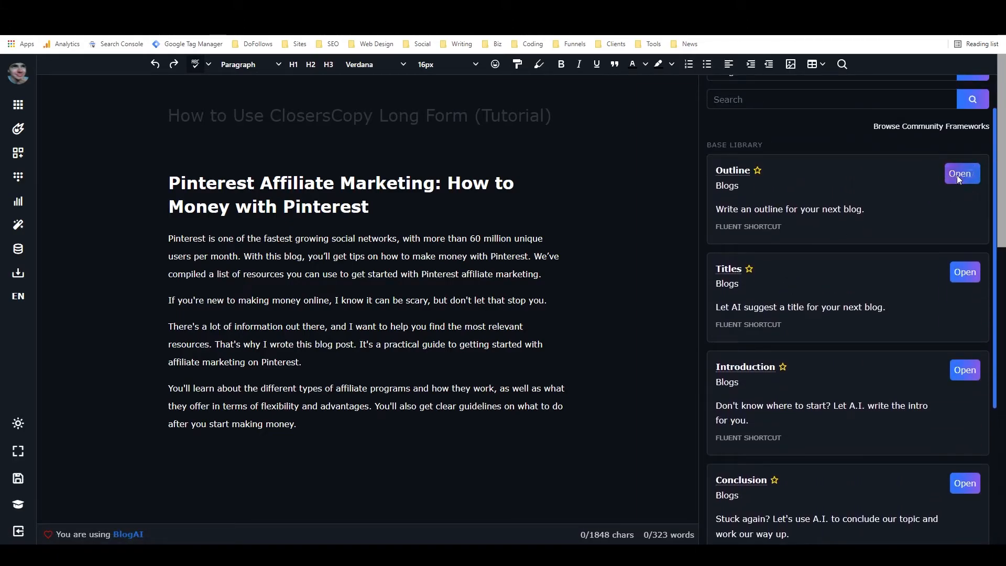
left_click_drag(369, 206, 161, 181)
key("ctrl+c")
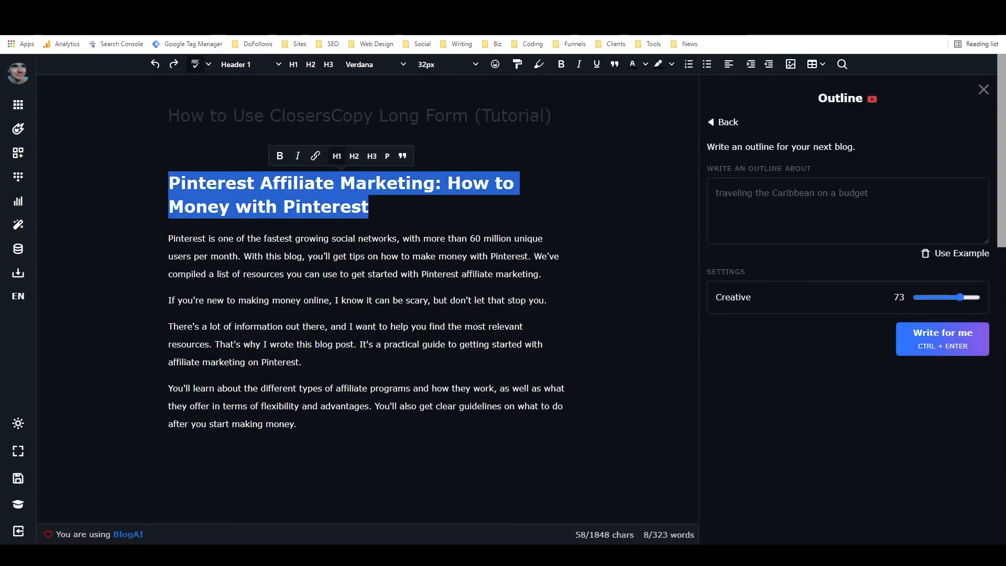
left_click(817, 213)
key("ctrl+v")
left_click_drag(960, 297, 939, 298)
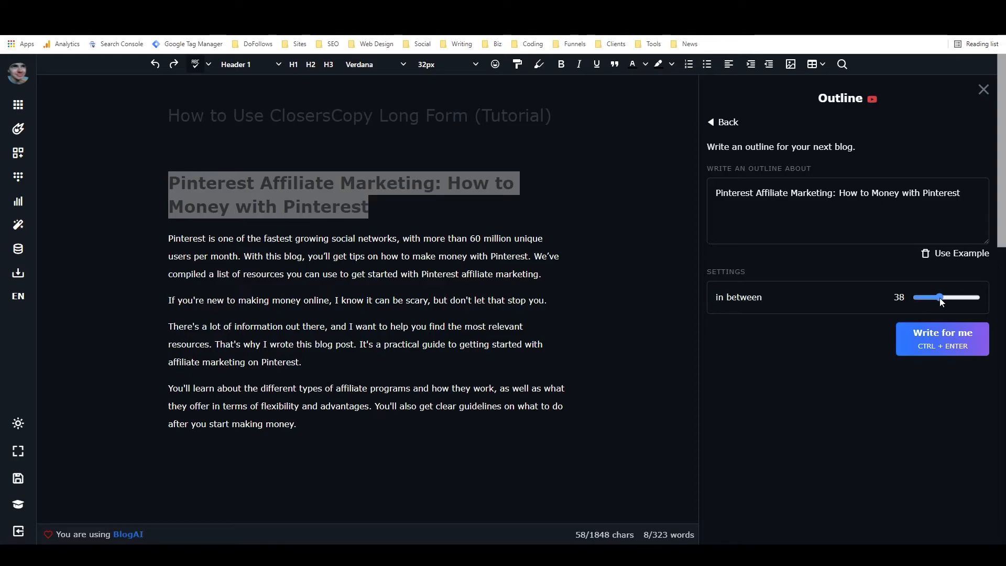
left_click(926, 350)
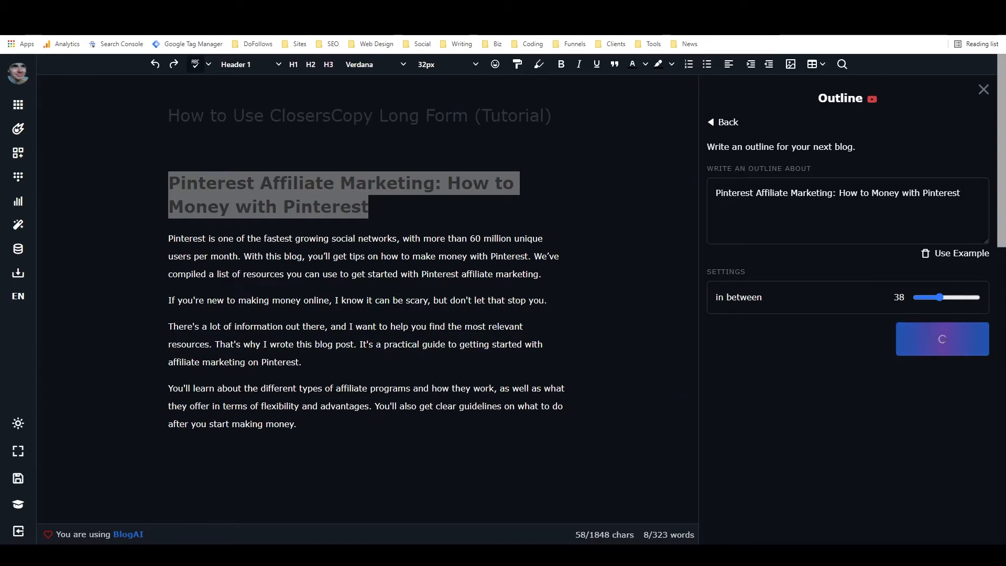
Step: Add a new line at the end of the article and insert the nine-item outline beginning "What is Pinterest?"
left_click(372, 420)
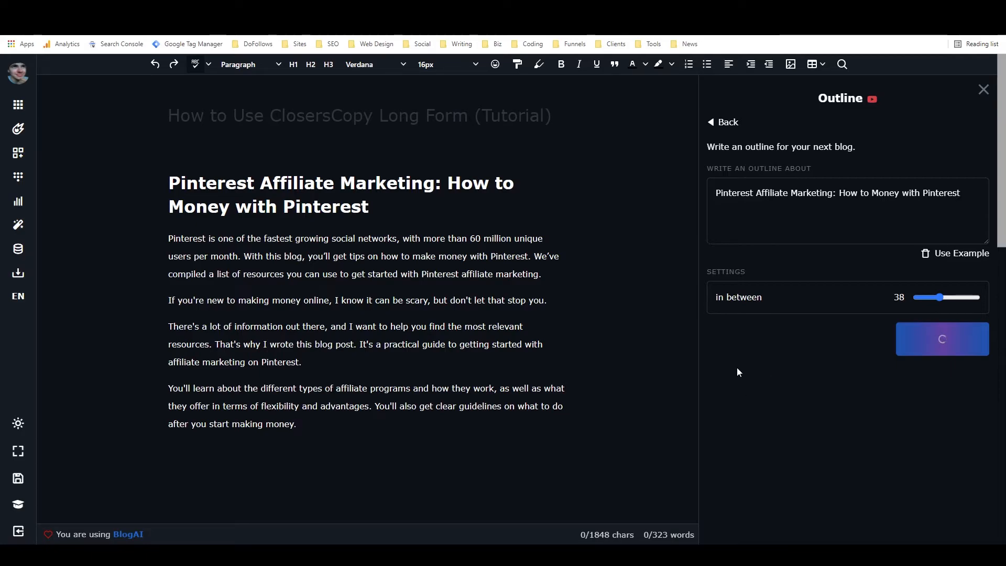
scroll(450, 324, "down", 3)
key("Return")
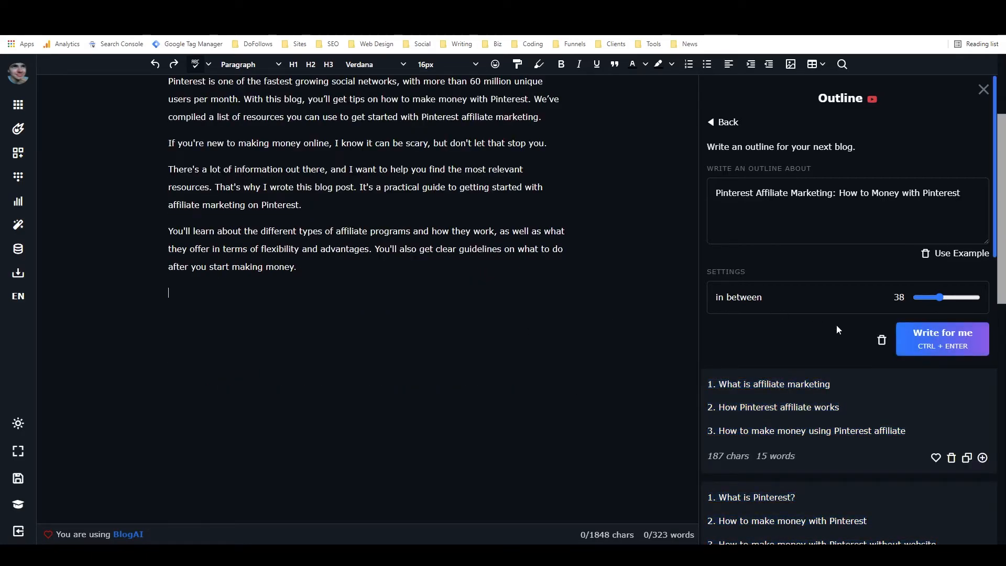
scroll(835, 325, "down", 4)
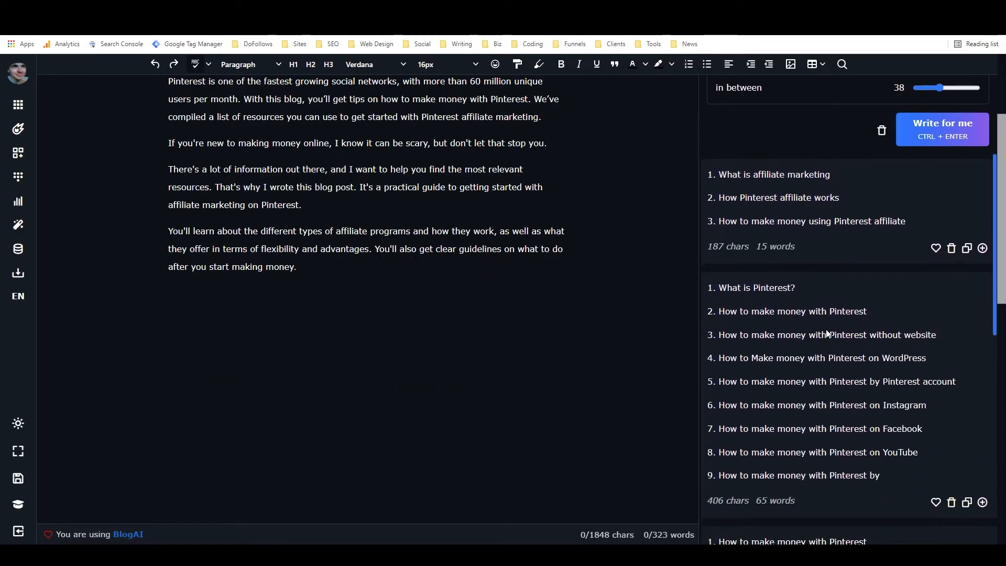
left_click(982, 502)
Step: Remove the number before "What is Pinterest?" and format that line as Header 2
left_click_drag(181, 294, 160, 301)
key("BackSpace")
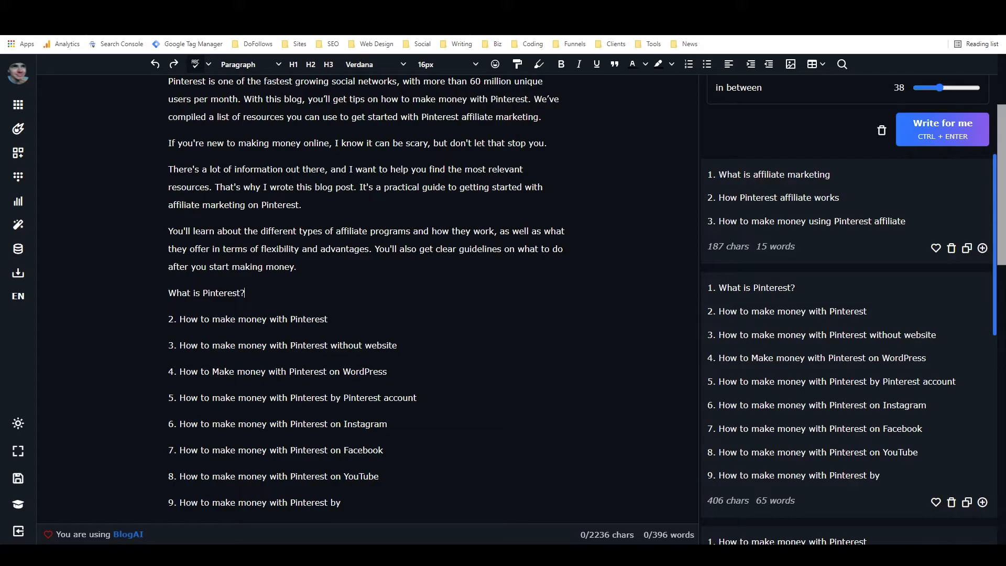
left_click(311, 64)
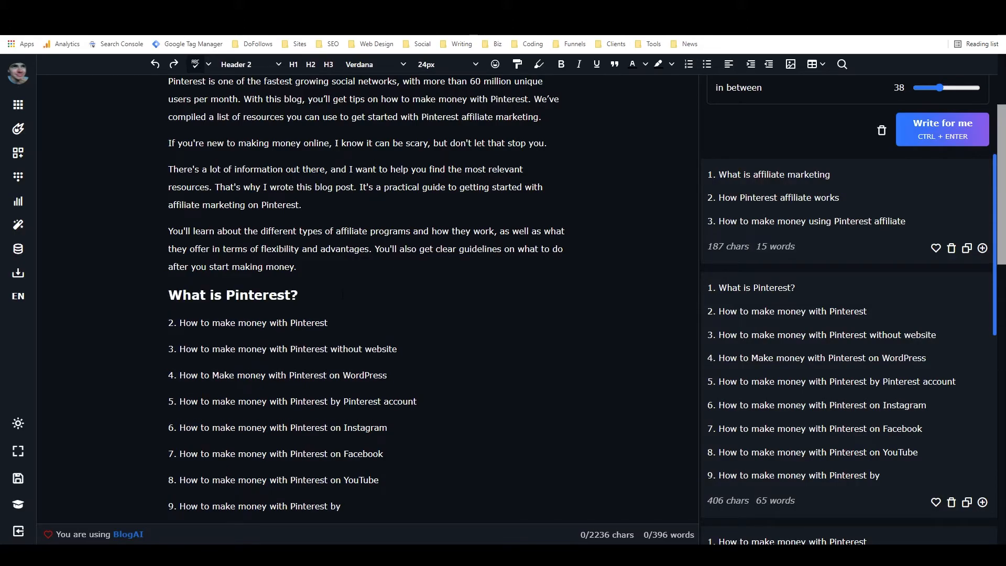
Step: Add three empty lines below the "What is Pinterest?" heading, write "Pinterest is" on the first and start generating text
key("Return")
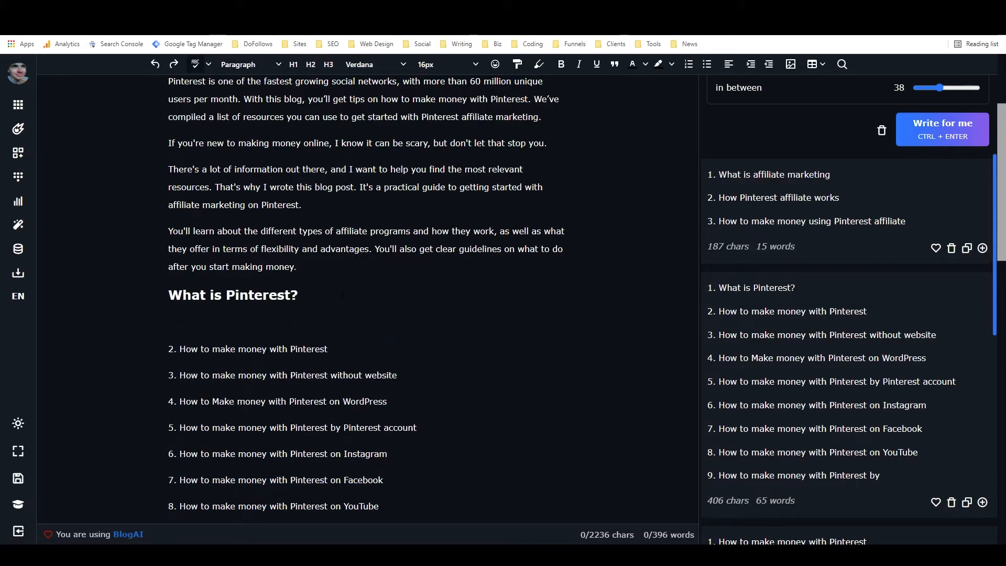
key("Return")
key("Return")
key("Up")
key("Up")
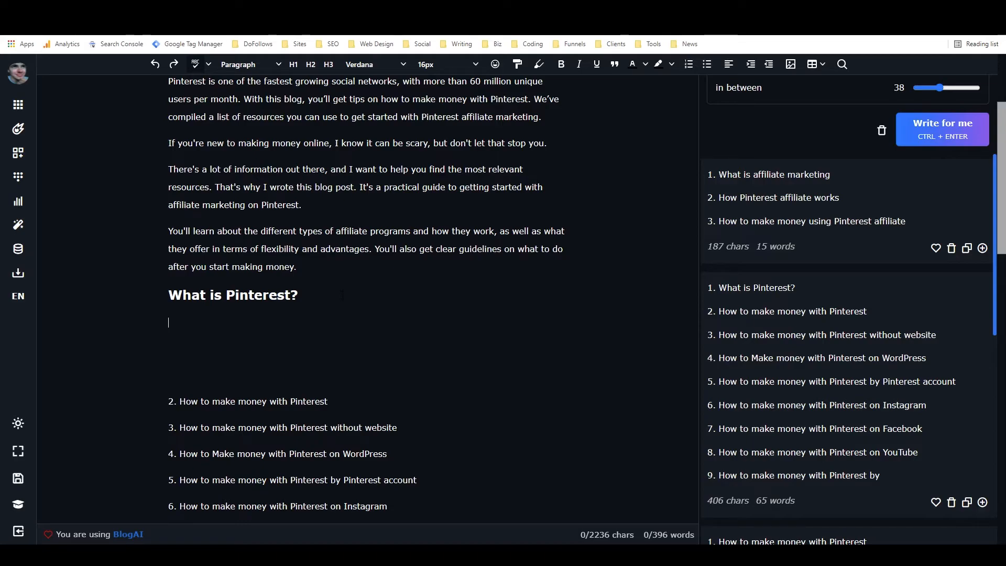
type("Pinterest is")
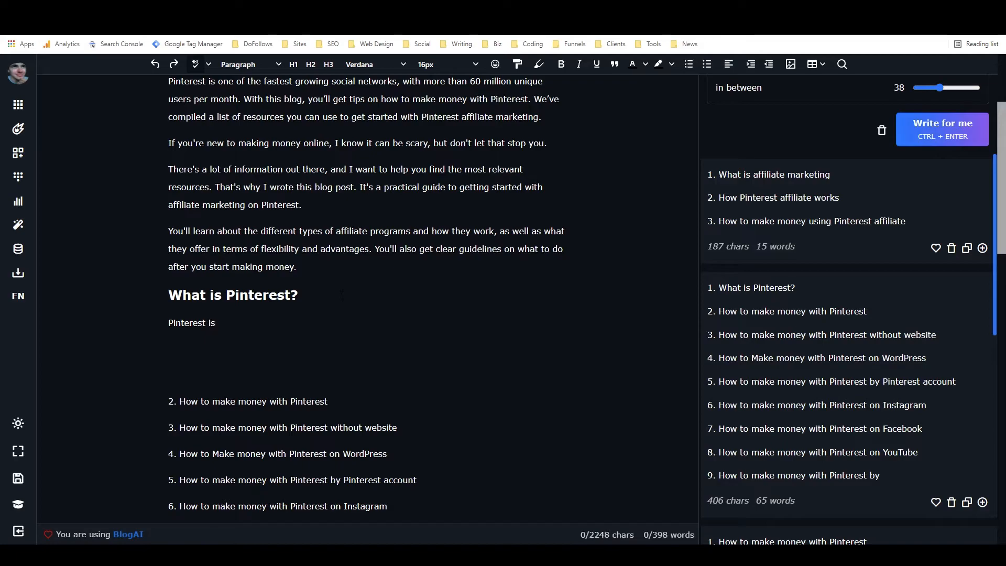
key("ctrl+Return")
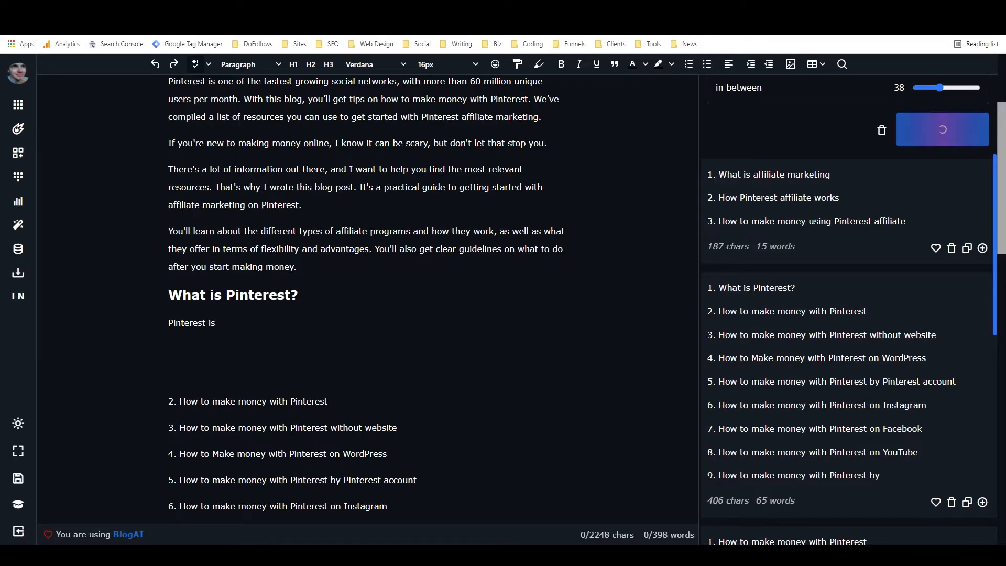
Step: Switch to Longform, generate a continuation of "Pinterest is" and join the inserted text onto that line
scroll(897, 137, "up", 3)
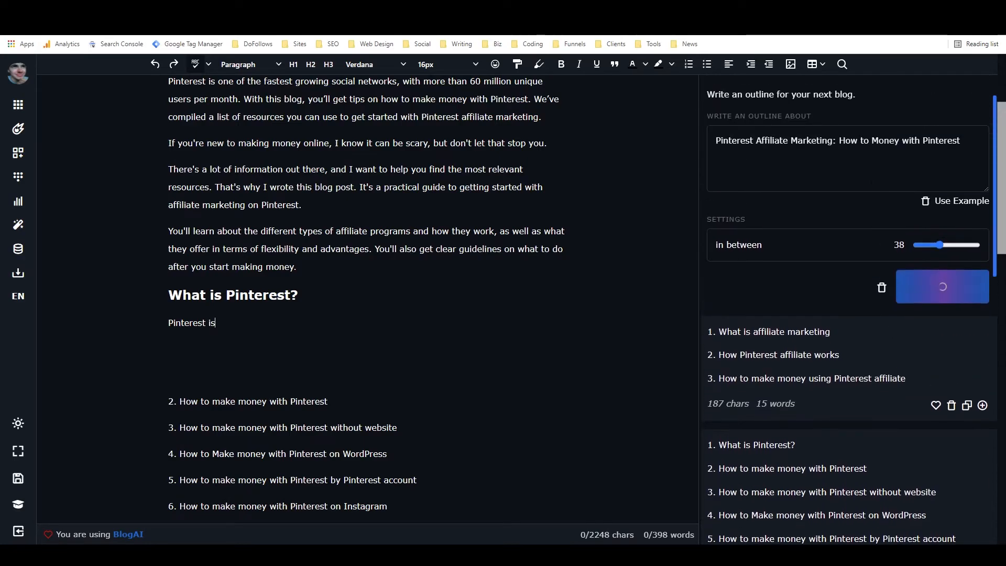
scroll(744, 189, "up", 1)
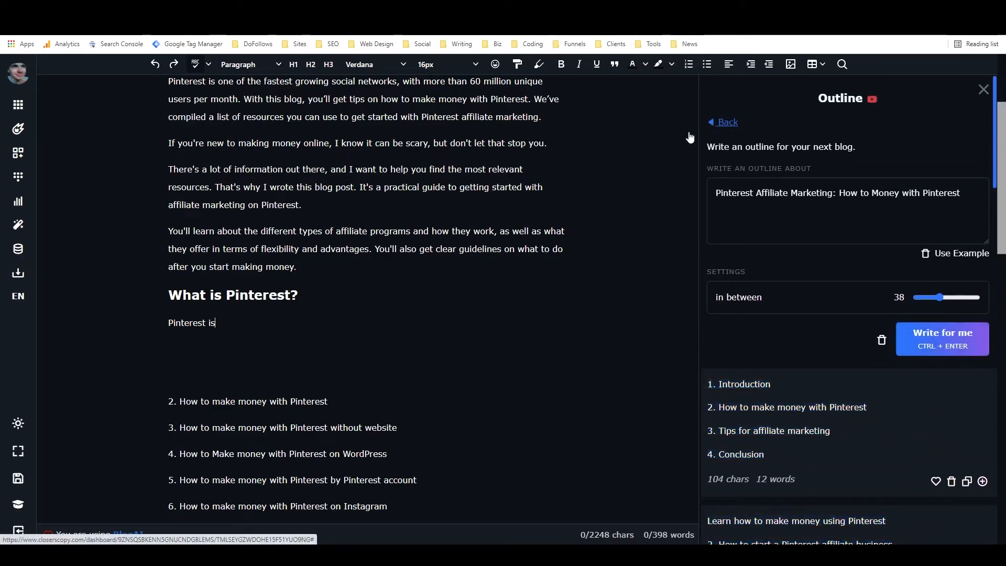
left_click(20, 130)
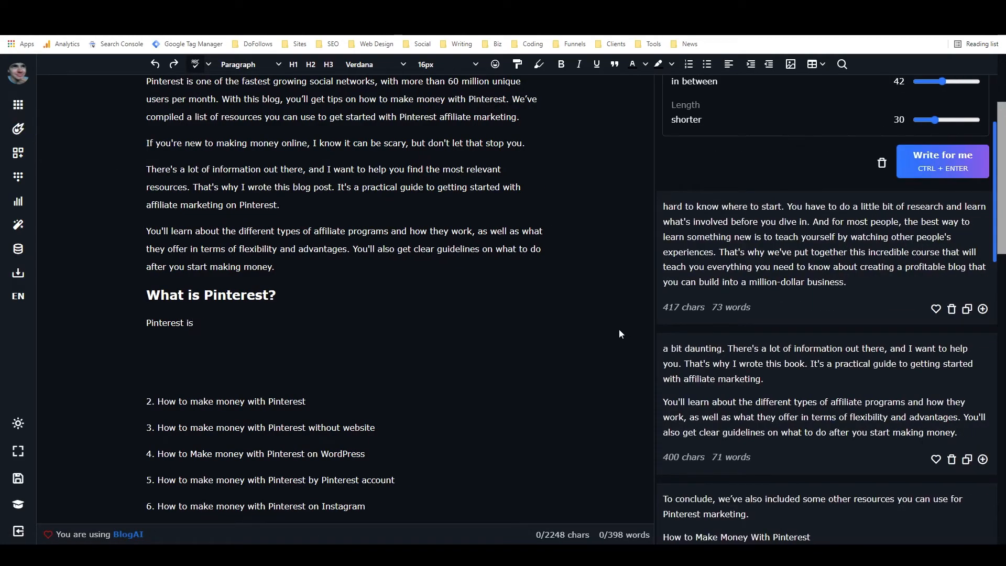
scroll(865, 292, "up", 3)
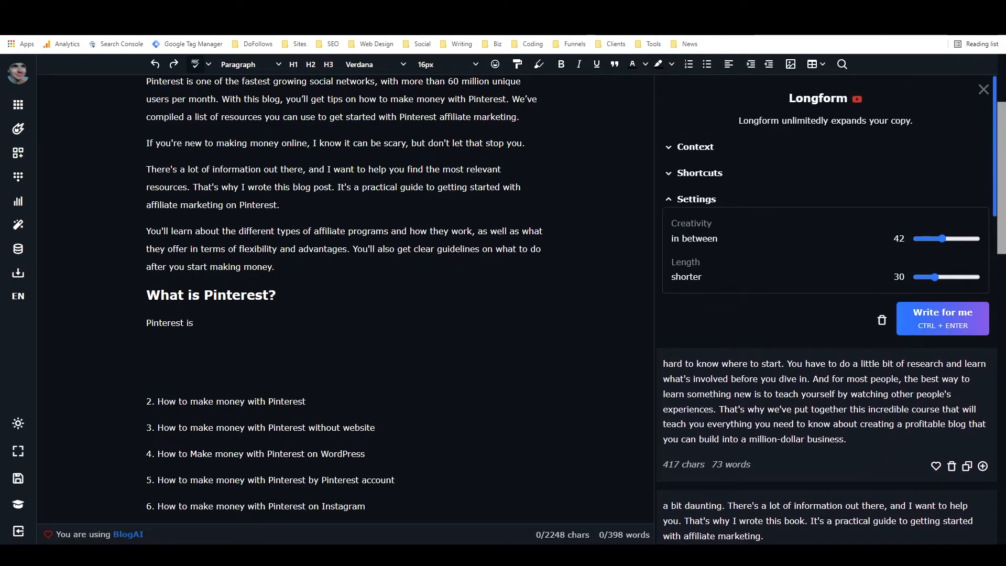
left_click(936, 314)
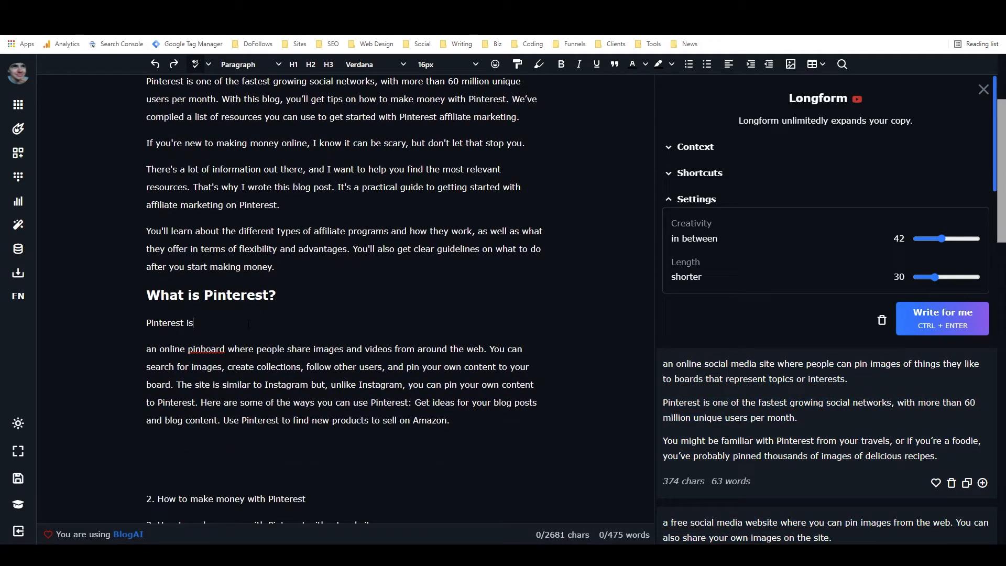
key("Delete")
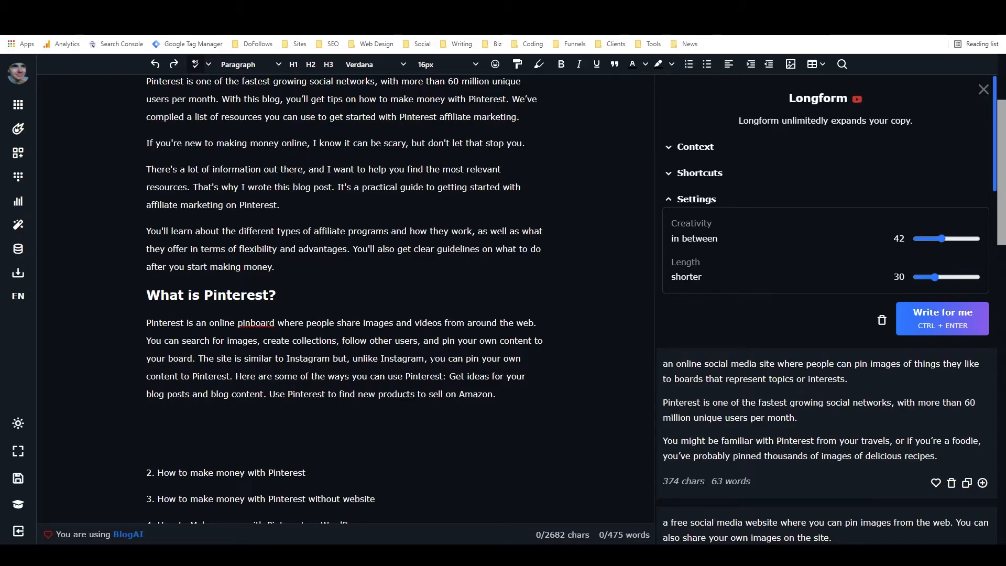
Step: Replace "you can pin your own content to Pinterest" with "you can link to your blog or website" and start a new paragraph at "Here are some"
left_click_drag(430, 360, 229, 376)
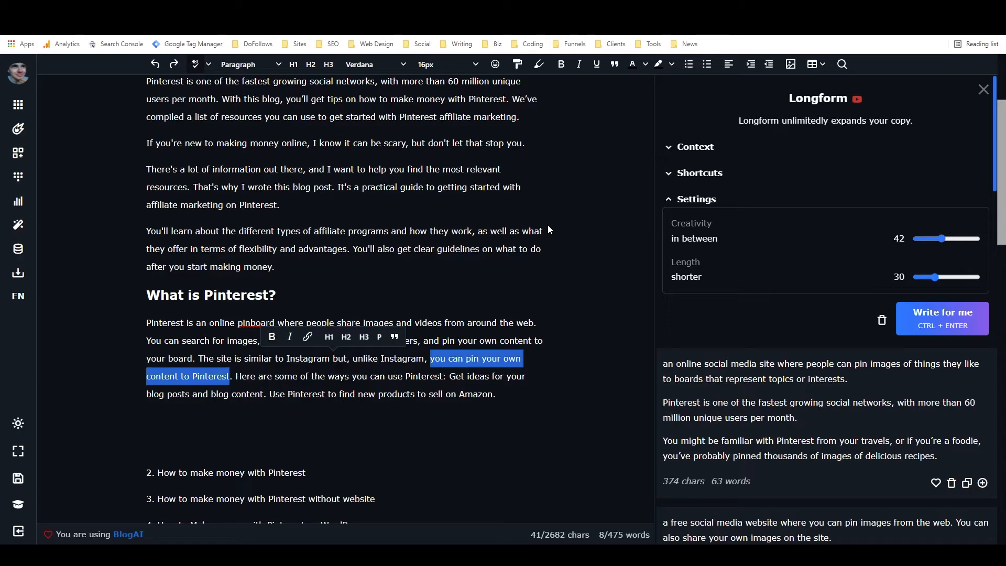
type("you can link to your blog or website")
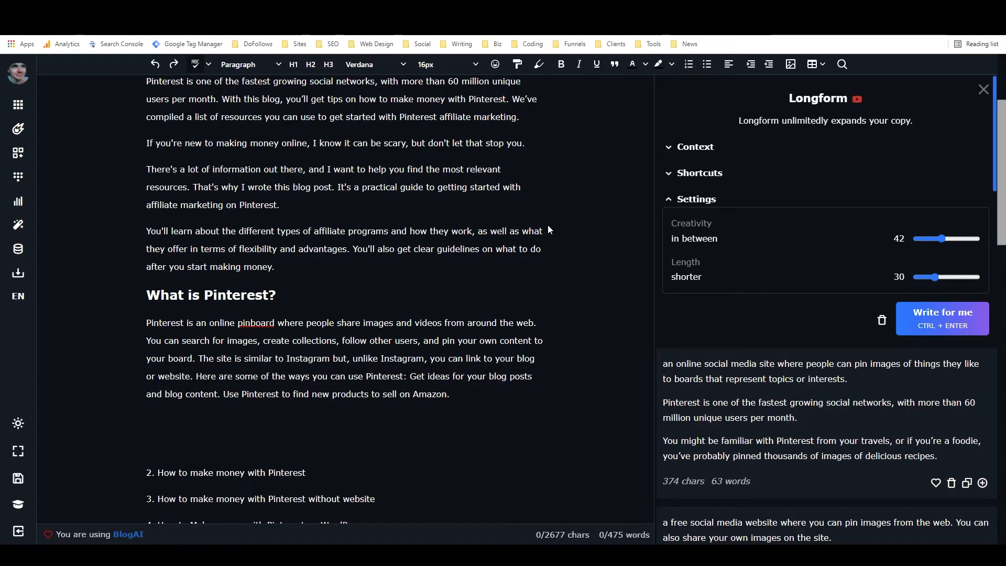
key("Right")
key("Return")
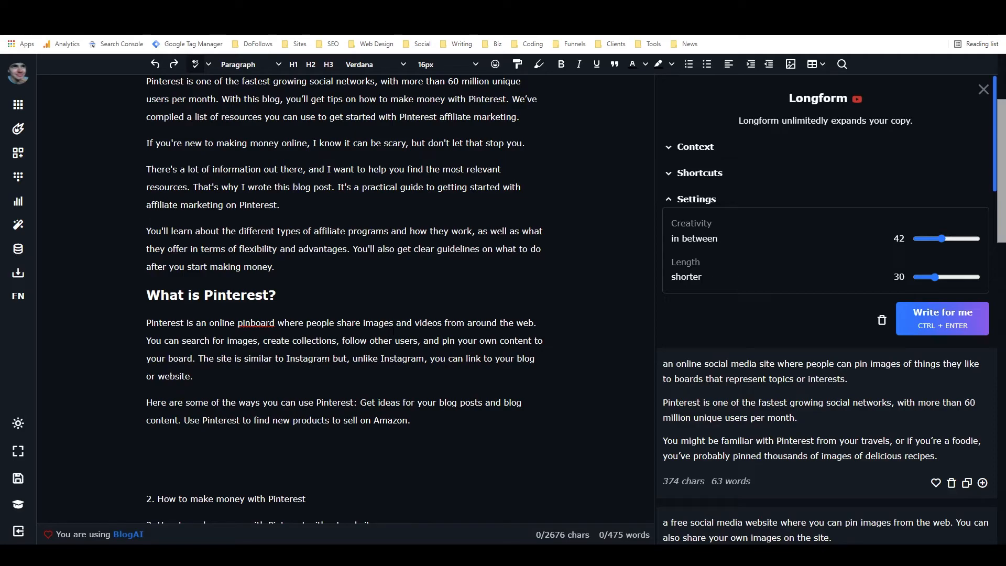
Step: Put the two sentences after "Here are some of the ways you can use Pinterest:" on separate lines and format them as a bulleted list
scroll(346, 347, "down", 2)
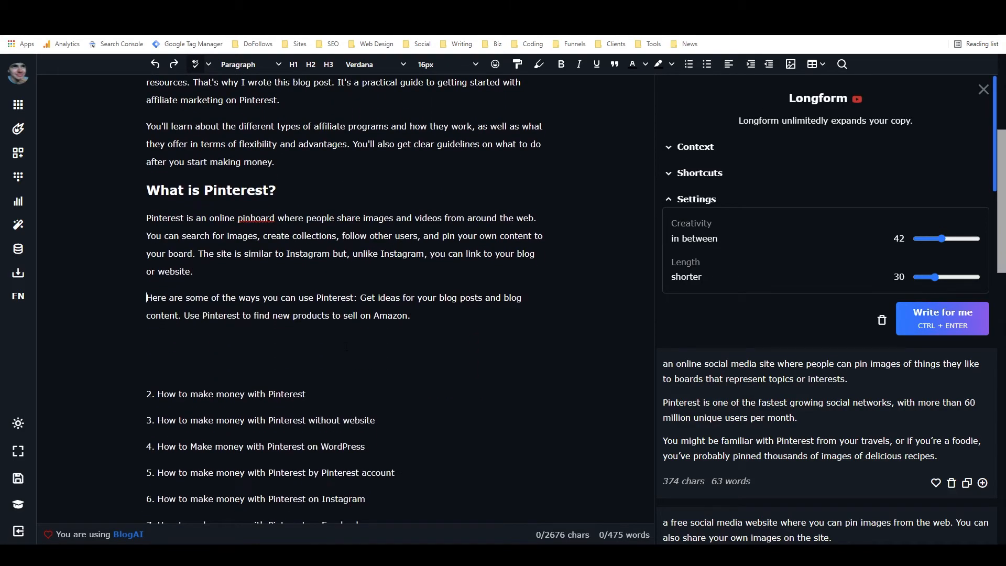
left_click(359, 298)
key("Return")
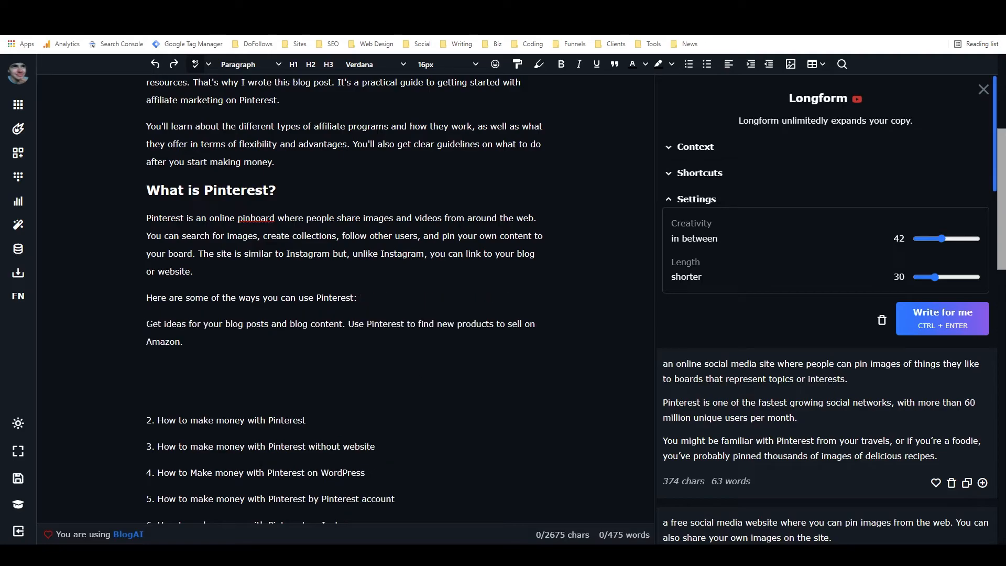
key("Return")
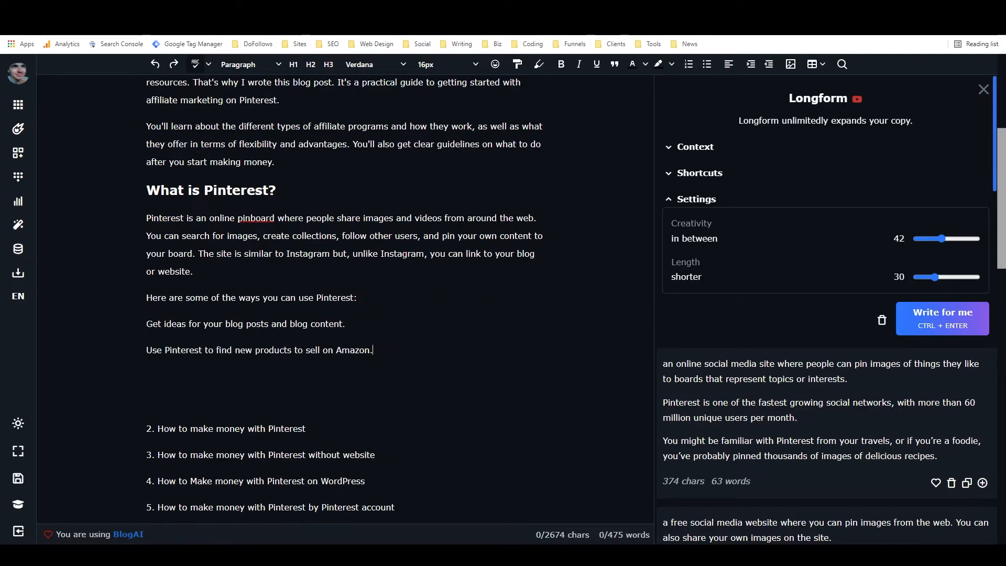
left_click_drag(373, 350, 130, 320)
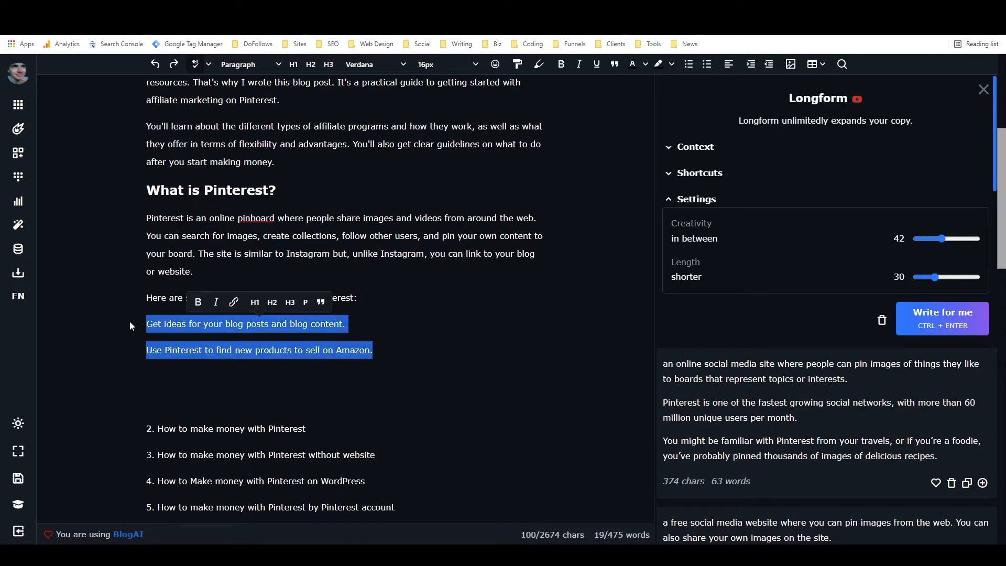
left_click(705, 64)
left_click(442, 341)
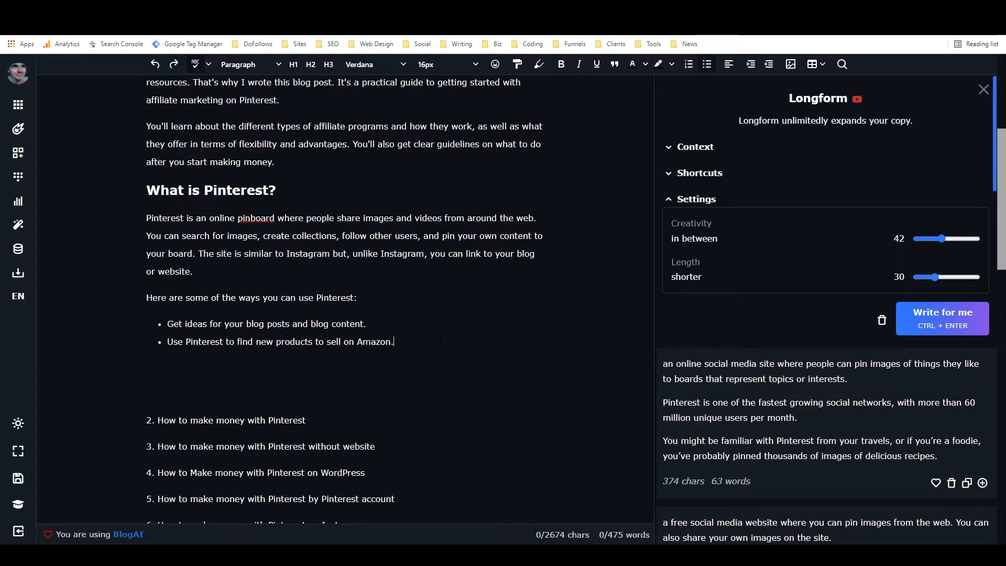
Step: Generate a Longform continuation after the "sell on Amazon." bullet and look through the generated alternatives
key("ctrl+shift+Home")
key("ctrl+Return")
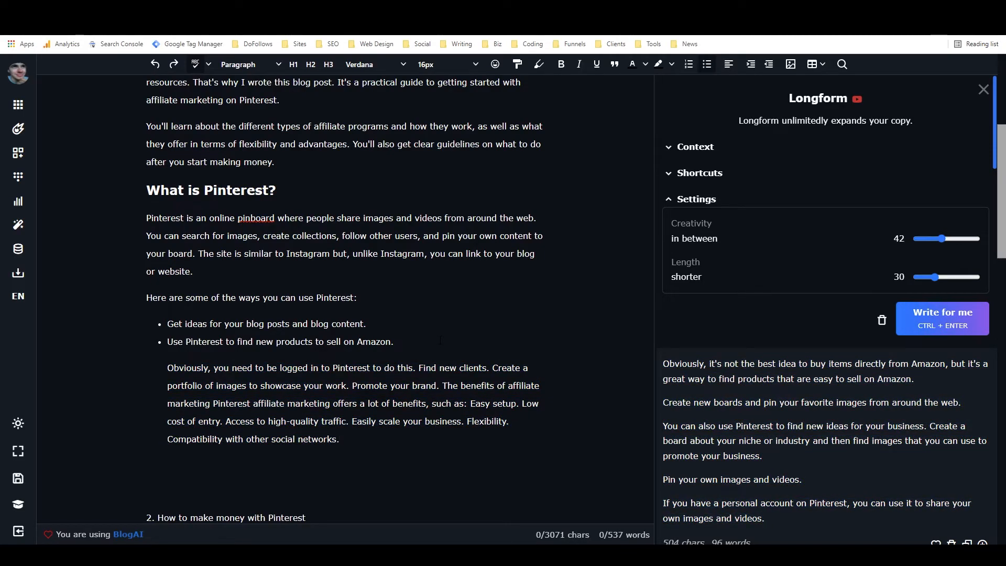
scroll(766, 363, "down", 7)
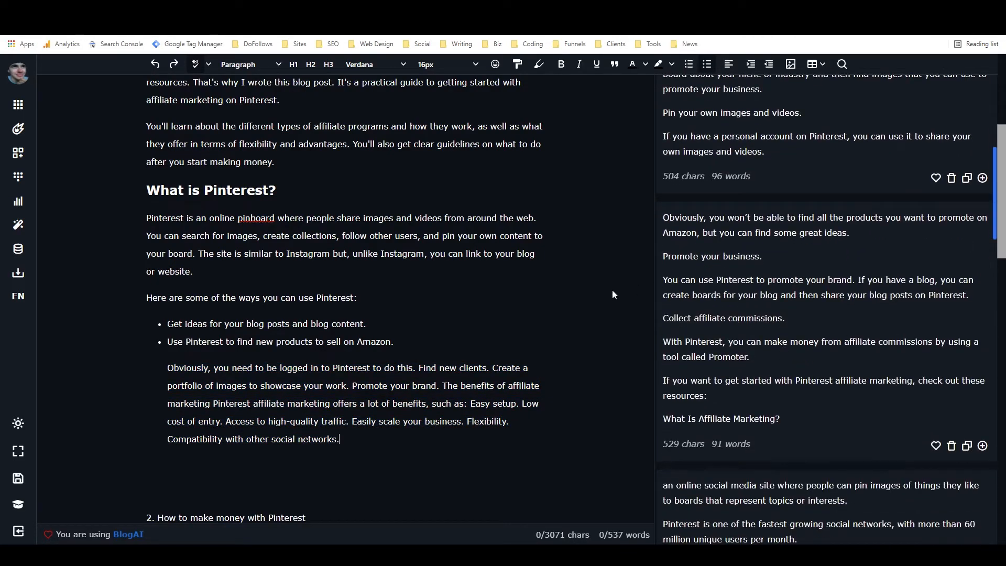
Step: Add an empty bullet below the Amazon item and turn the generated "Obviously, you need" text into a normal paragraph outside the list
left_click(167, 342)
key("Return")
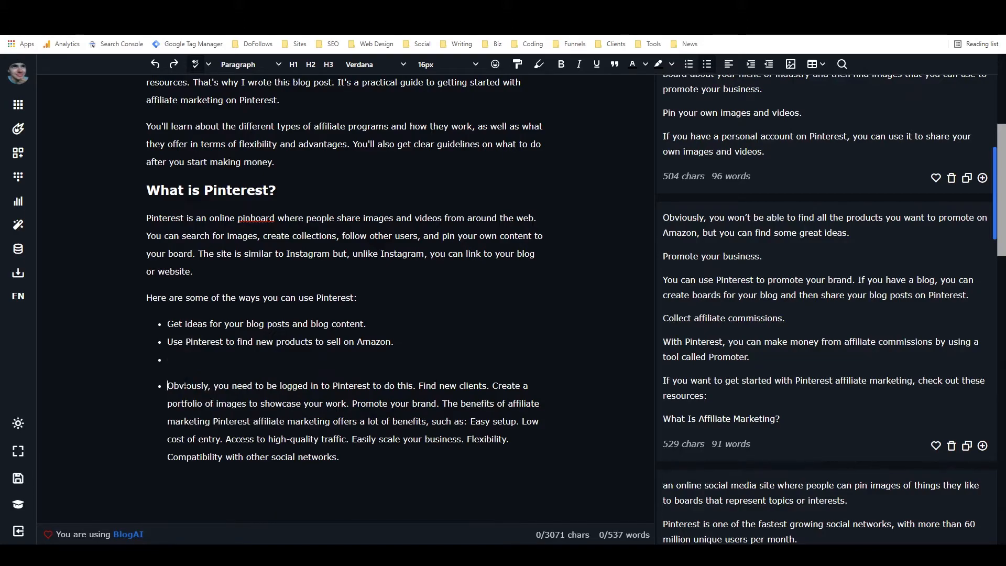
key("BackSpace")
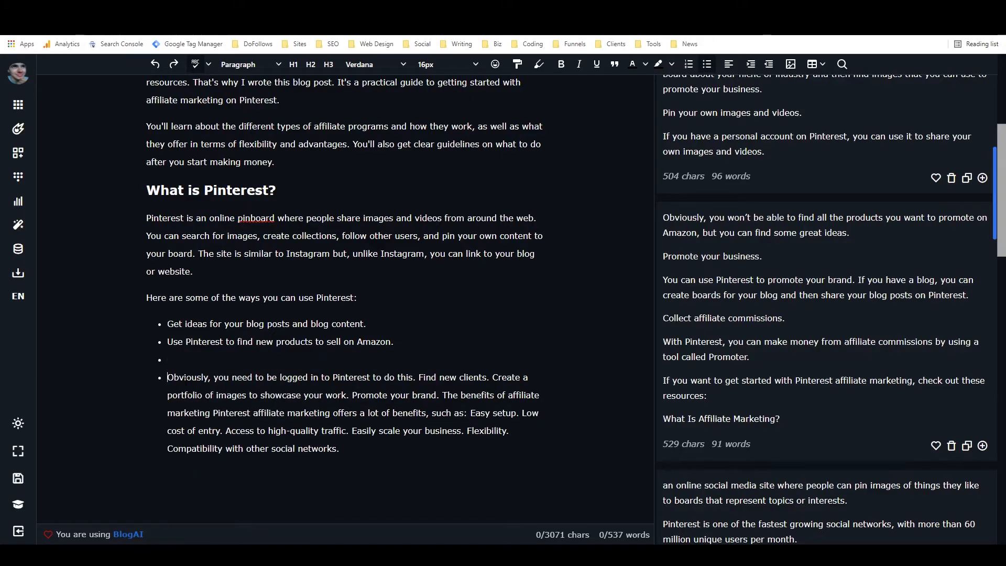
key("Return")
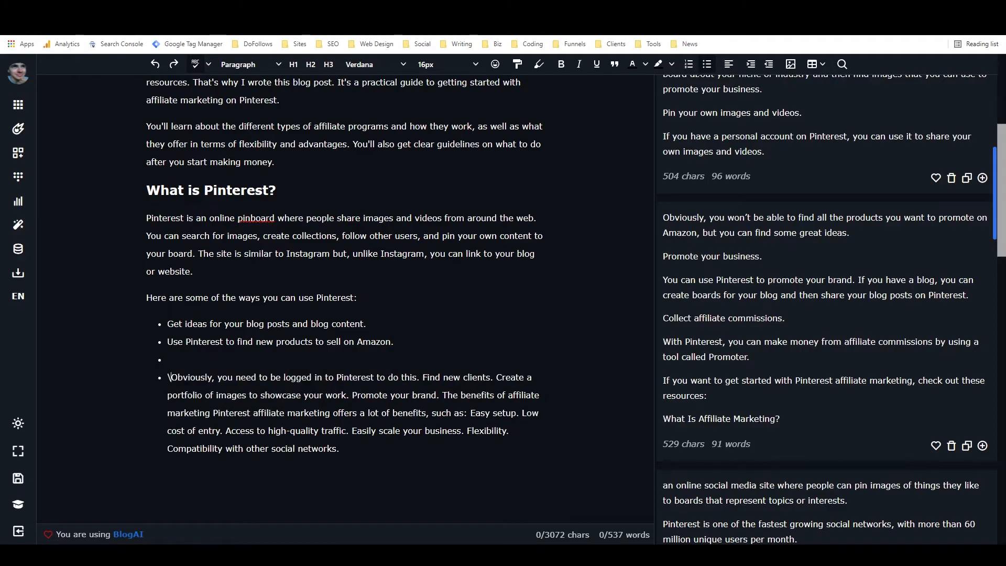
left_click(706, 68)
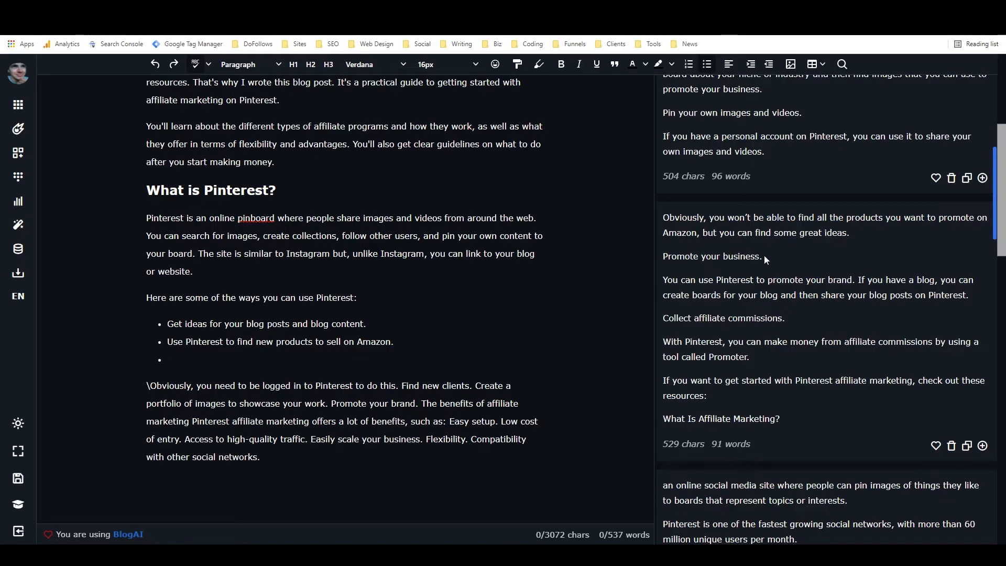
Step: Copy "Promote your business." from the generated alternatives into the empty bullet and add another bullet below it
left_click_drag(763, 256, 663, 256)
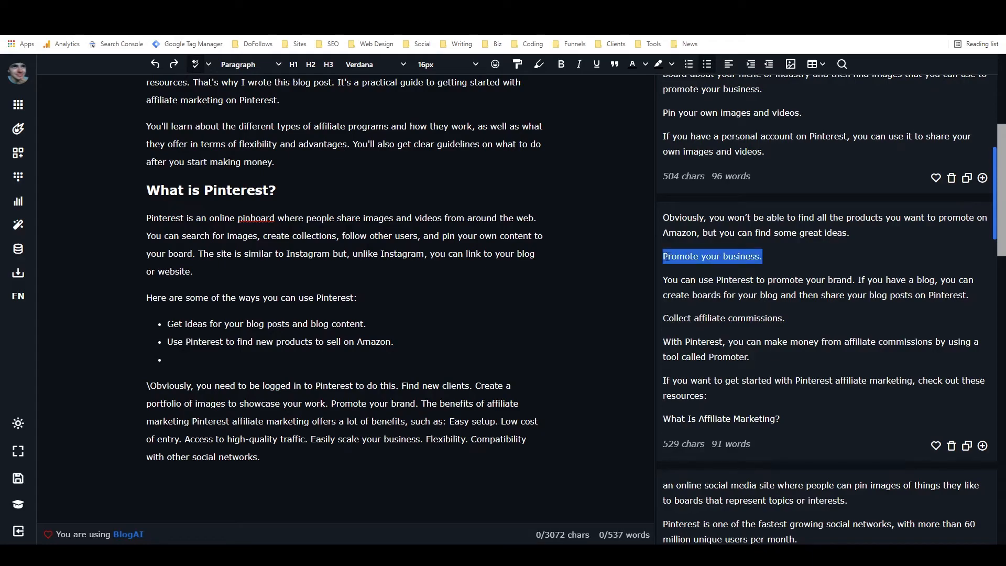
right_click(681, 256)
left_click(696, 266)
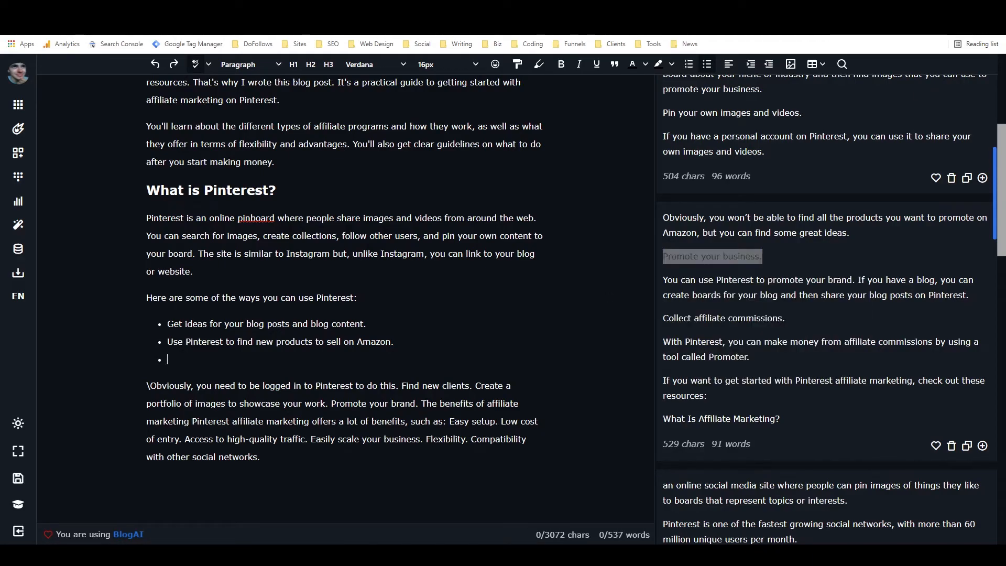
key("ctrl+v")
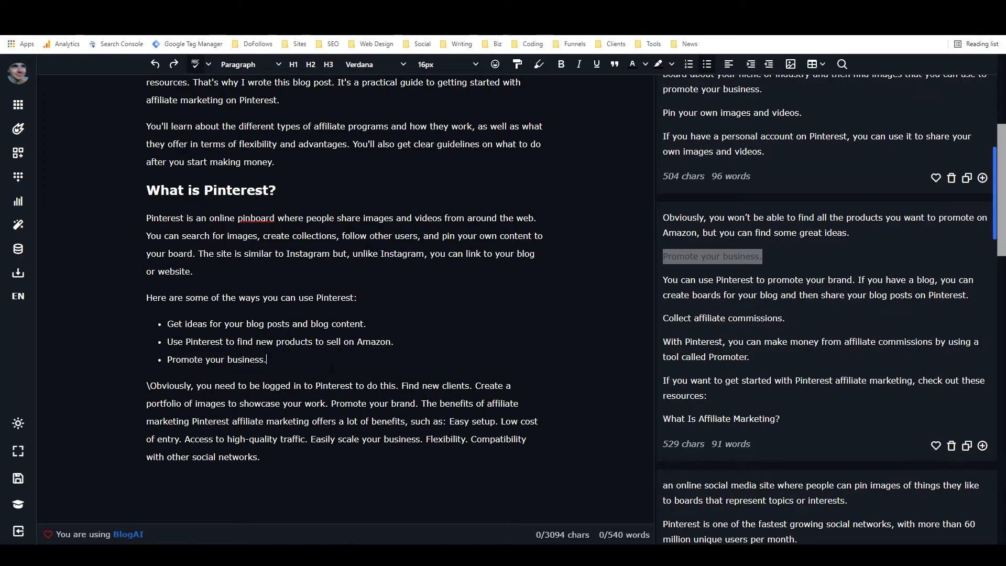
key("Return")
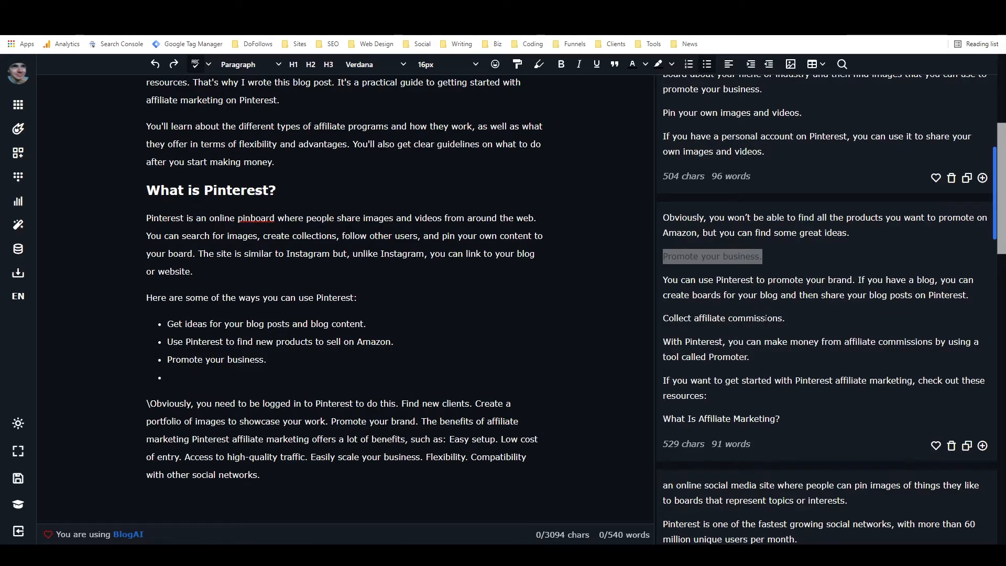
Step: Copy "Pin your own images and videos." from the generated alternatives into the empty last bullet
scroll(761, 323, "up", 1)
left_click(803, 167)
left_click_drag(803, 167, 662, 166)
right_click(676, 168)
left_click(702, 176)
left_click(231, 377)
key("ctrl+v")
left_click(762, 199)
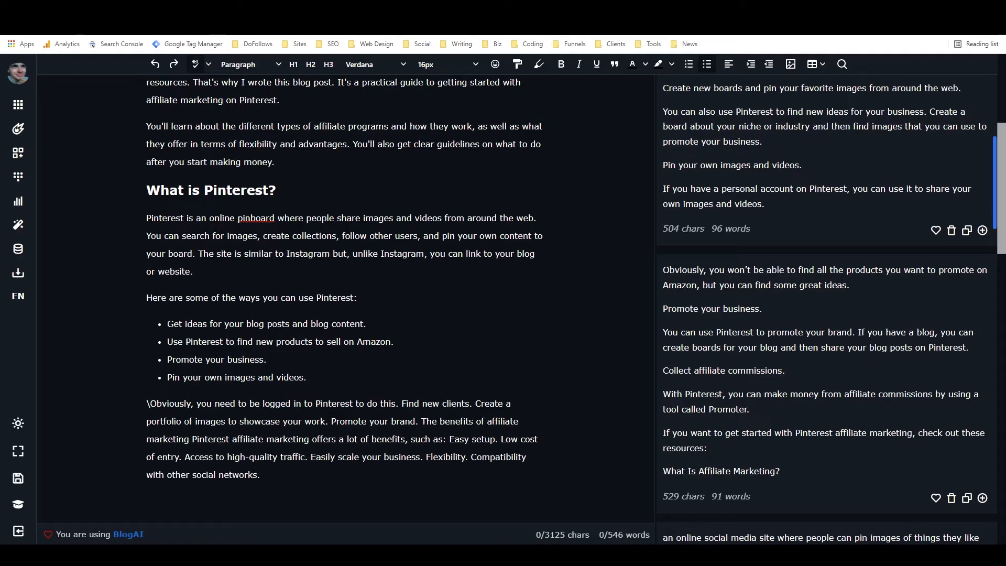
Step: Delete the stray backslash and the sentence "Obviously, you need to be logged in to Pinterest to do this." below the list
left_click(150, 402)
key("BackSpace")
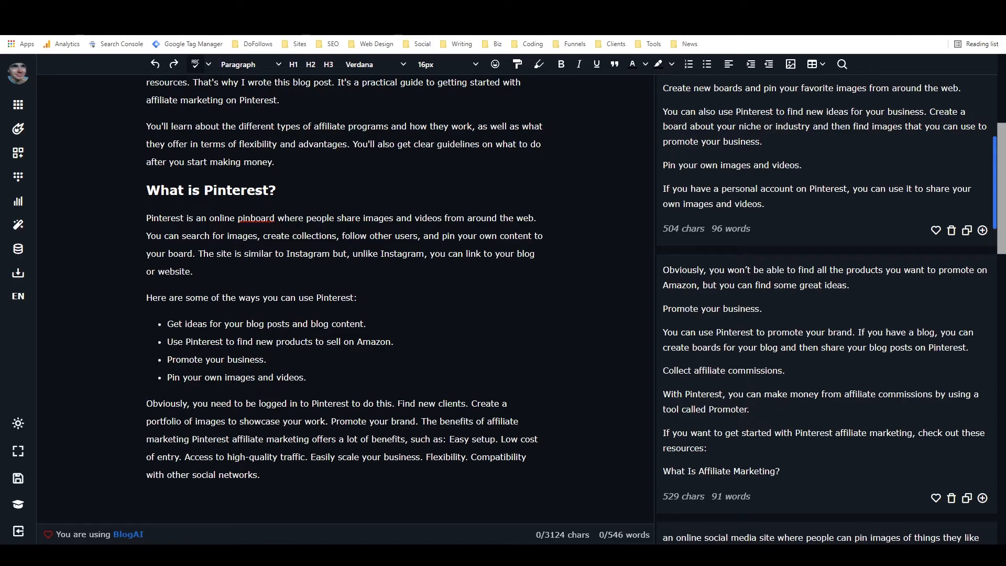
left_click_drag(399, 404, 146, 404)
key("BackSpace")
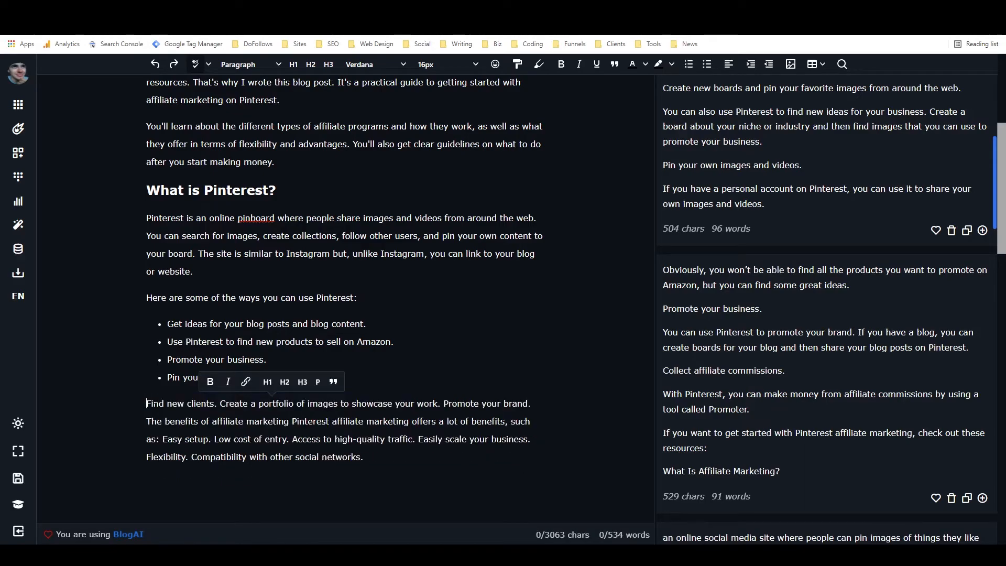
Step: Merge the remaining paragraph into the list and split it into bullets starting at "Find new clients.", "Create a portfolio" and "Promote your brand."
key("BackSpace")
key("Return")
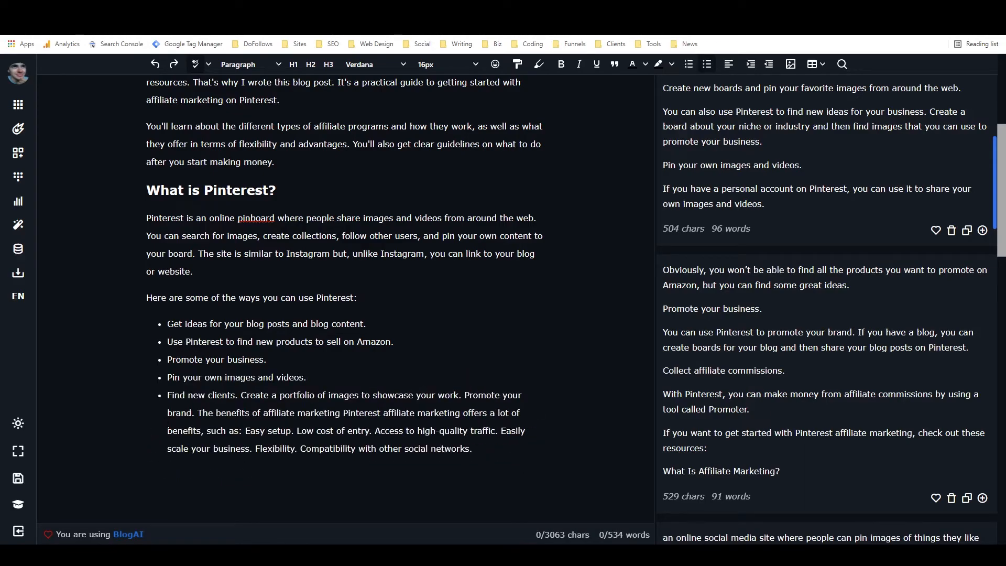
key("BackSpace")
key("Return")
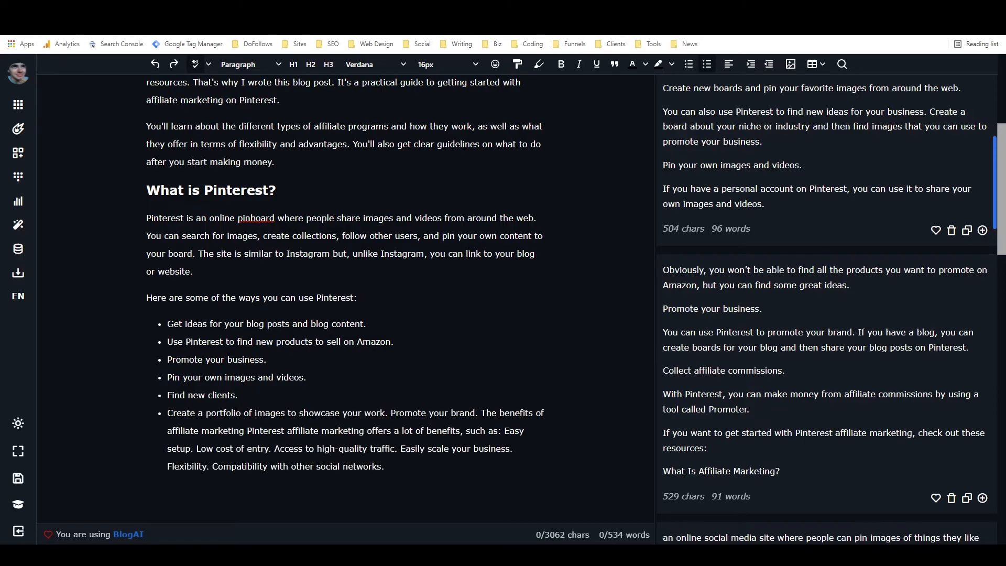
key("BackSpace")
key("Return")
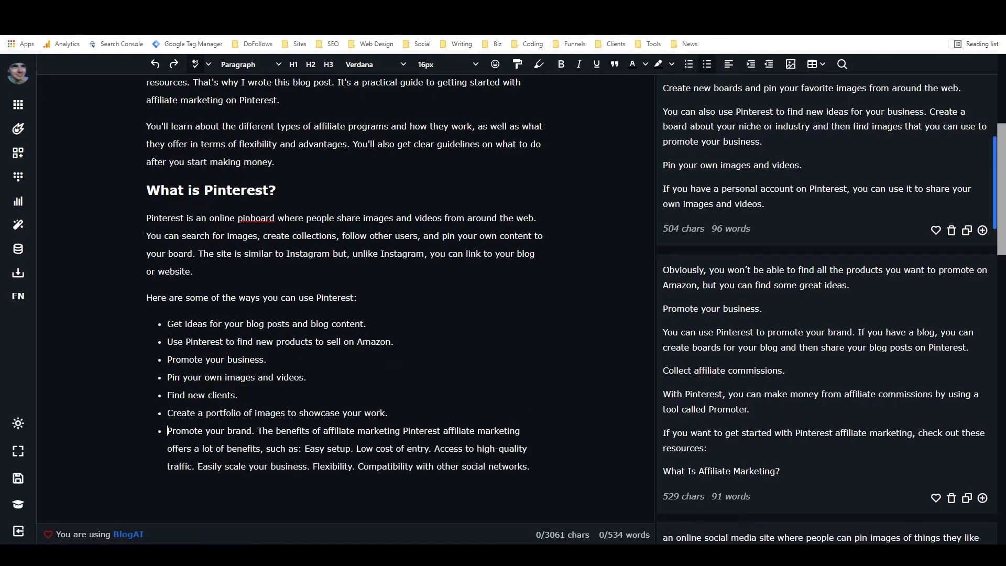
Step: Delete the "Promote your business." bullet from the list
left_click_drag(267, 361, 170, 362)
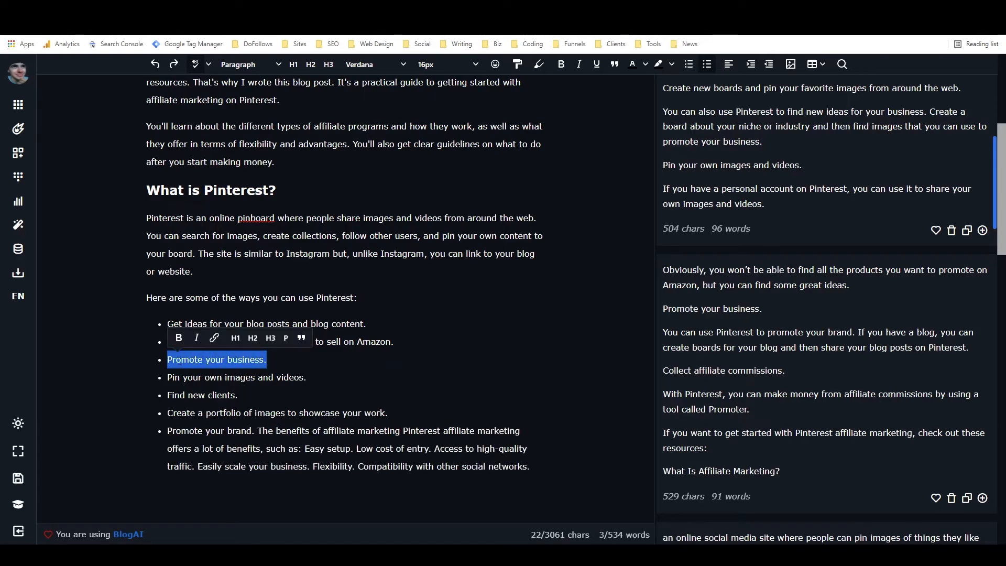
key("BackSpace")
key("BackSpace")
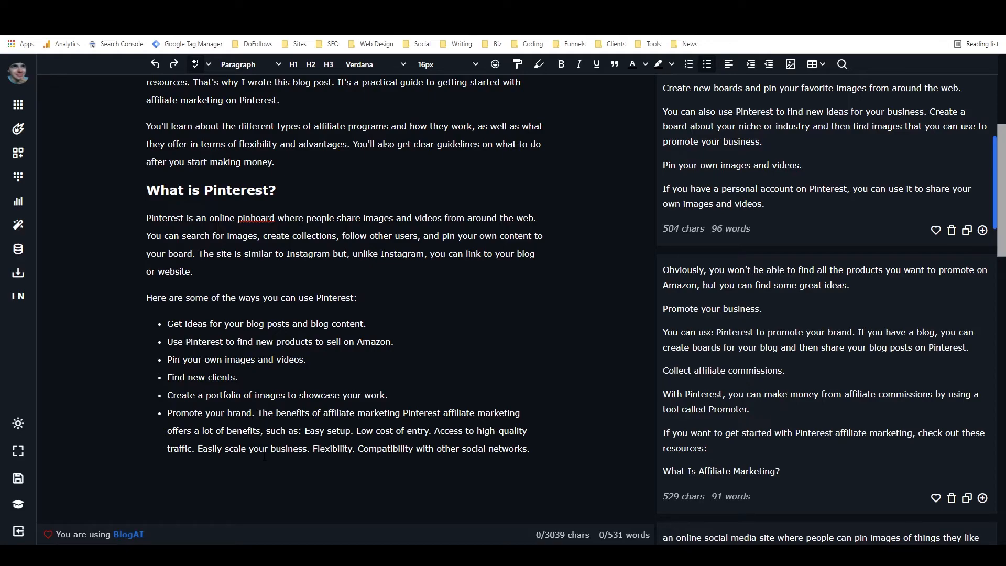
Step: Split the text after "Promote your brand." from that bullet and make it a normal paragraph below the list
key("Return")
key("Return")
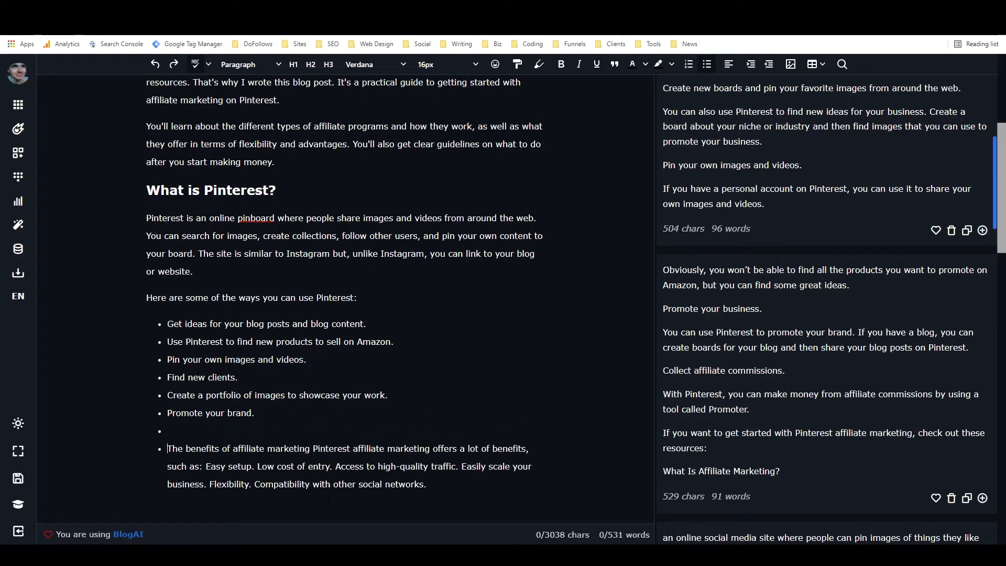
key("BackSpace")
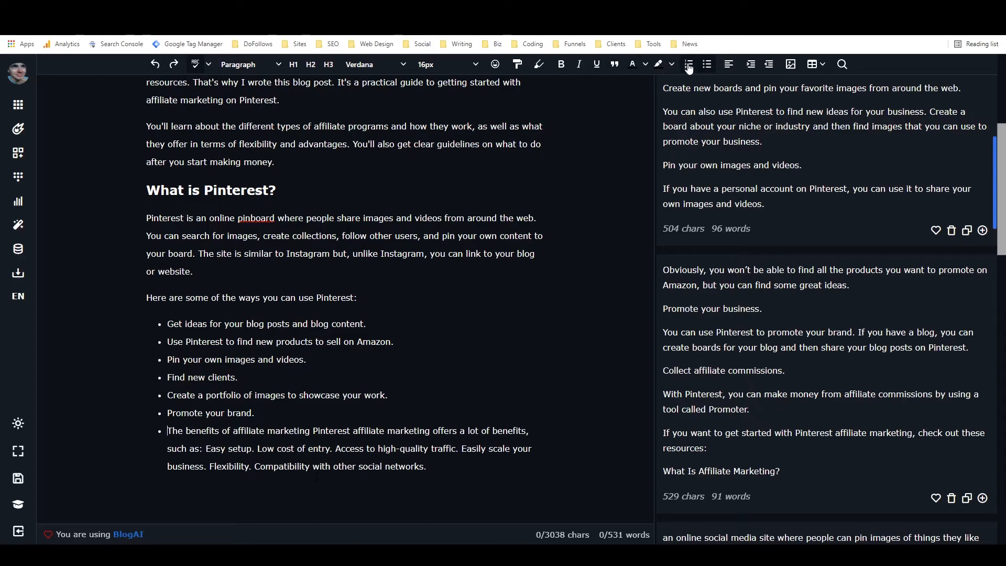
left_click(706, 64)
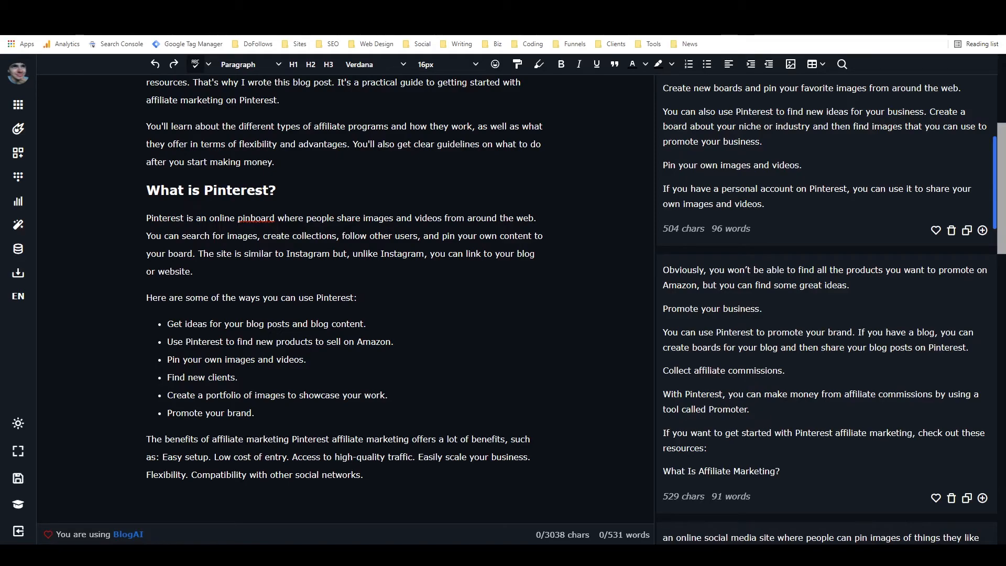
Step: Make "The benefits of affiliate marketing" a separate Header 3 line and turn the benefits after "such as:" into a bulleted list
key("Return")
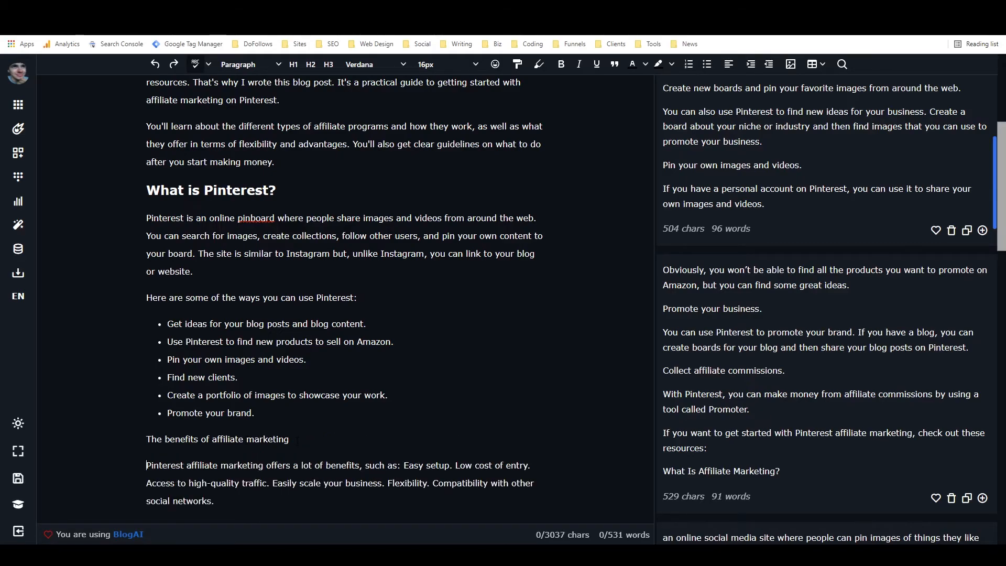
left_click(326, 65)
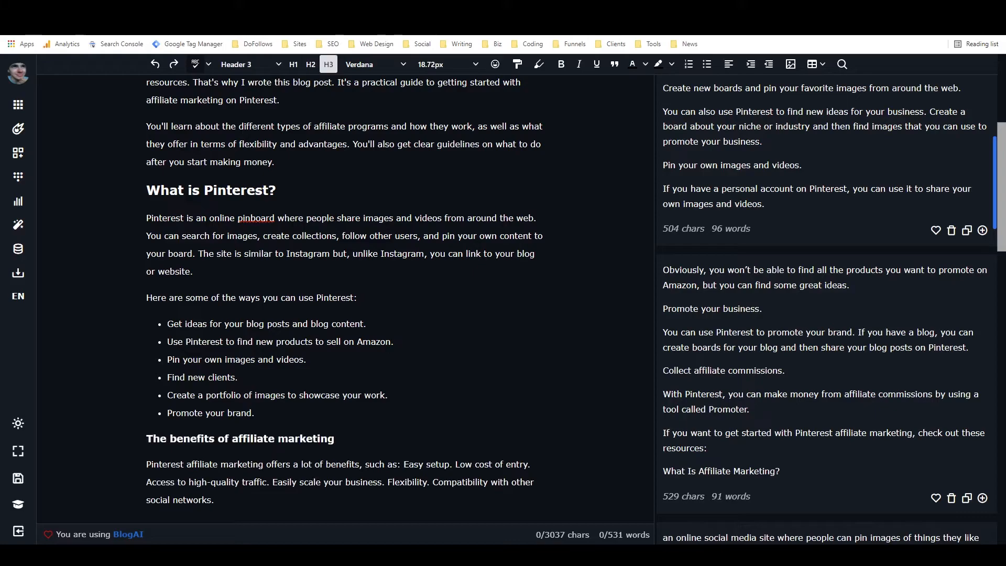
scroll(346, 299, "down", 2)
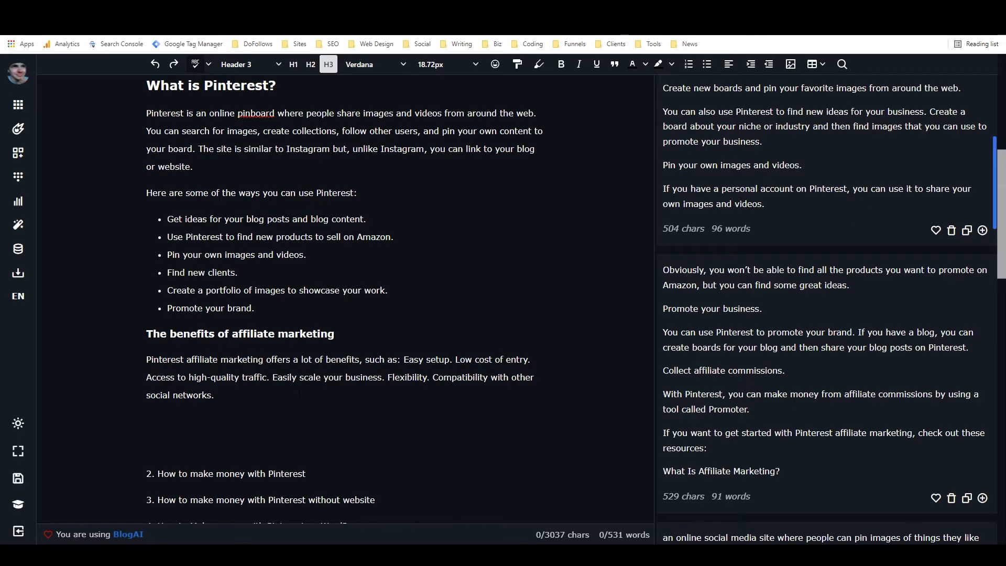
left_click(404, 359)
key("Return")
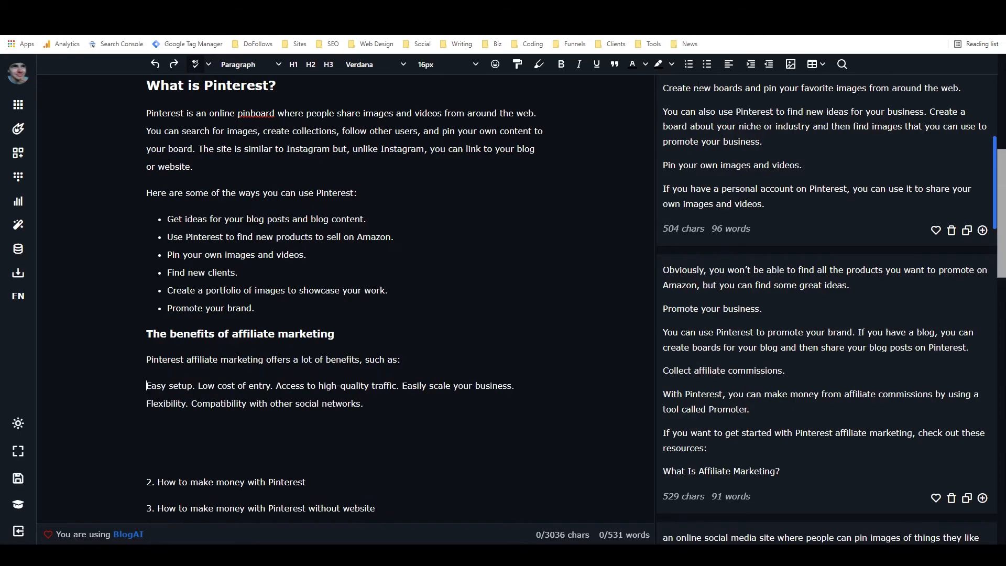
left_click(707, 64)
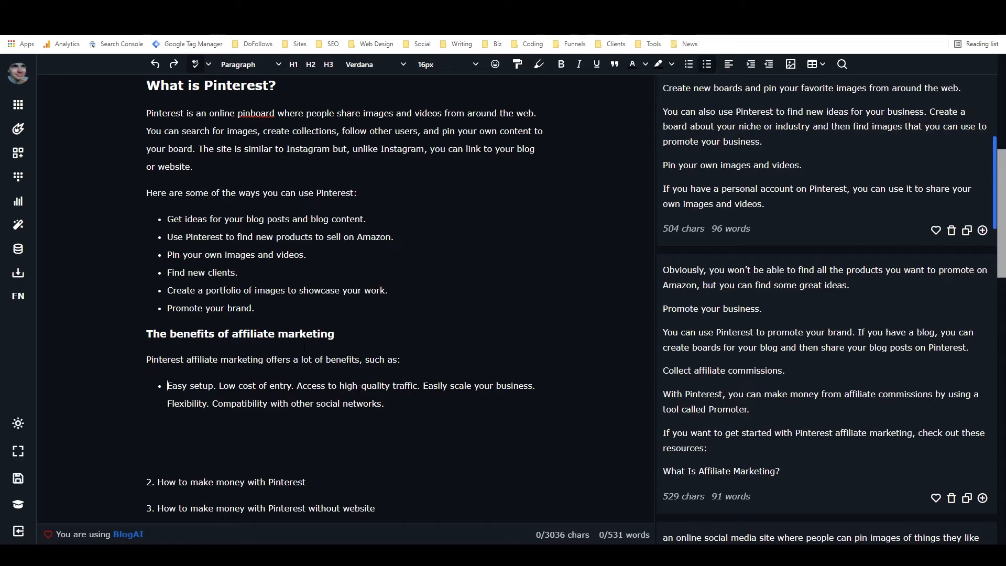
Step: Split the benefits bullet into separate bullets starting at "Low cost", "Access", "Easily scale", "Flexibility" and "Compatibility"
left_click(221, 386)
key("Return")
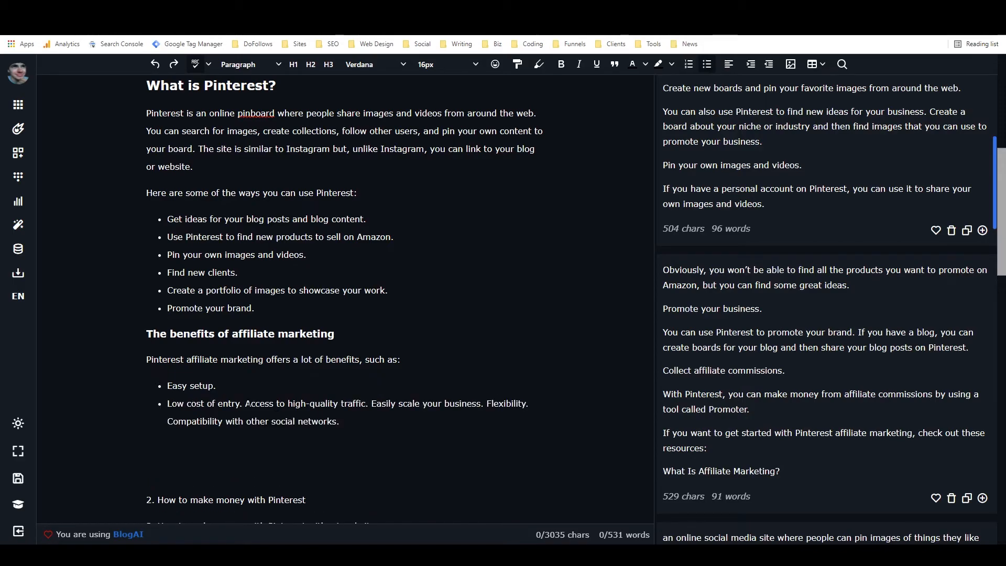
left_click(245, 404)
key("Return")
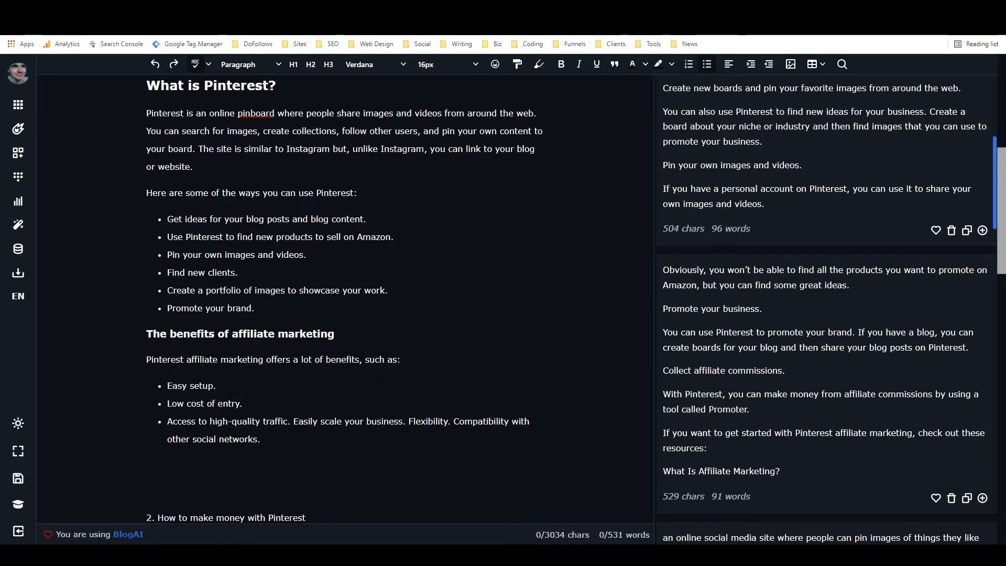
left_click(295, 421)
key("Return")
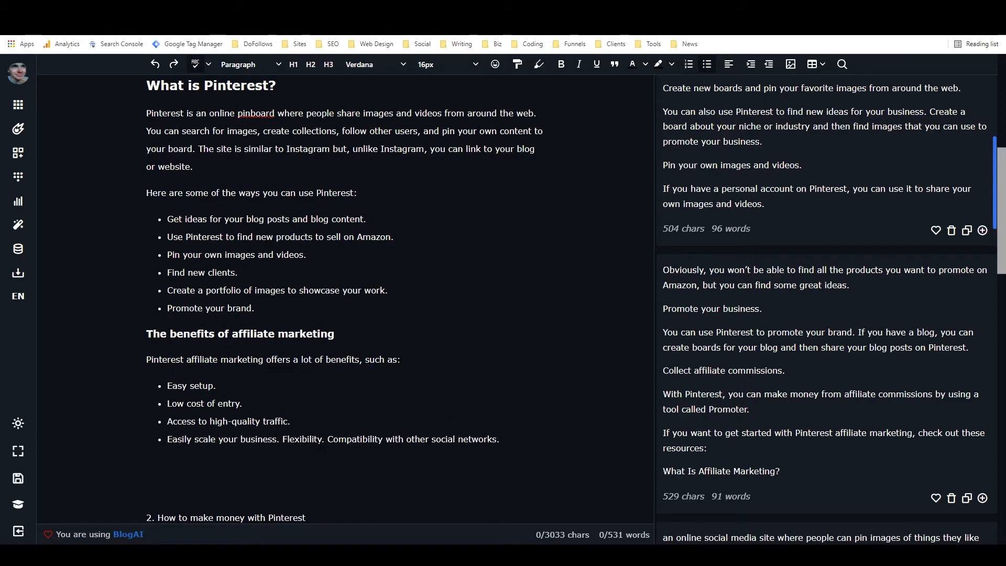
left_click(283, 439)
key("Return")
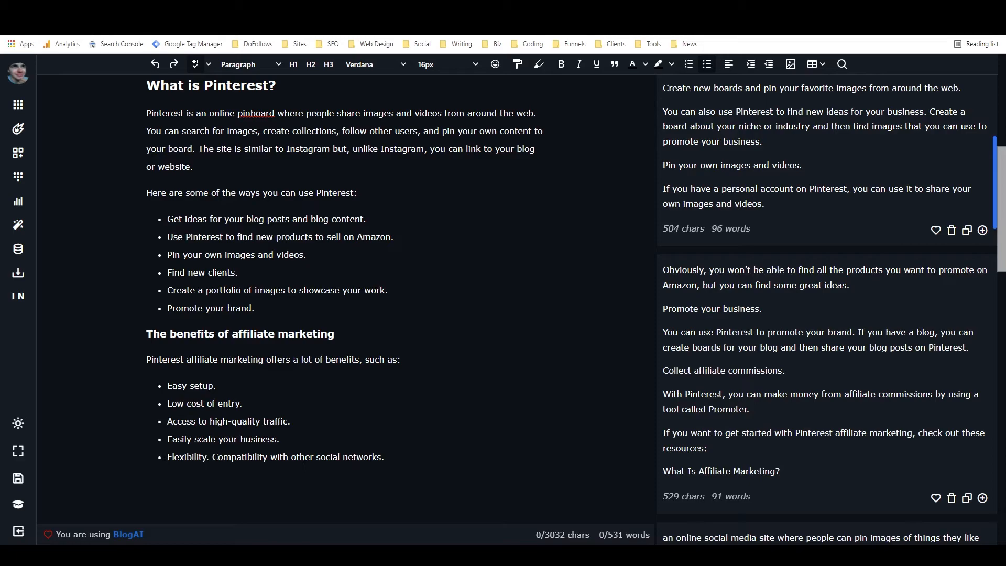
double_click(213, 457)
left_click(214, 456)
key("Return")
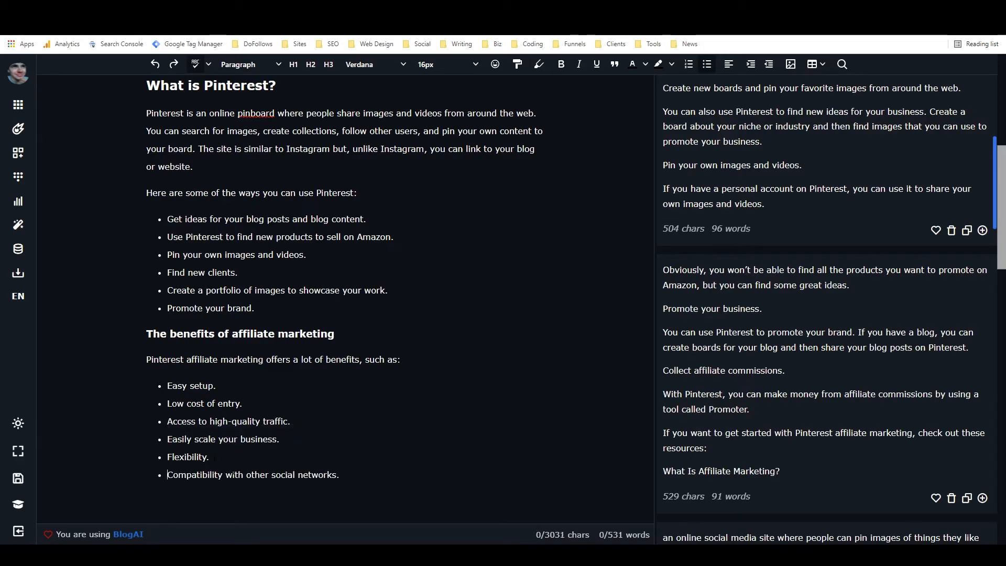
Step: Below the benefits list, add the sentence "Now let's take a look at the best ways to start affiliate marketing as a beginner."
left_click(375, 485)
scroll(409, 394, "down", 2)
key("Return")
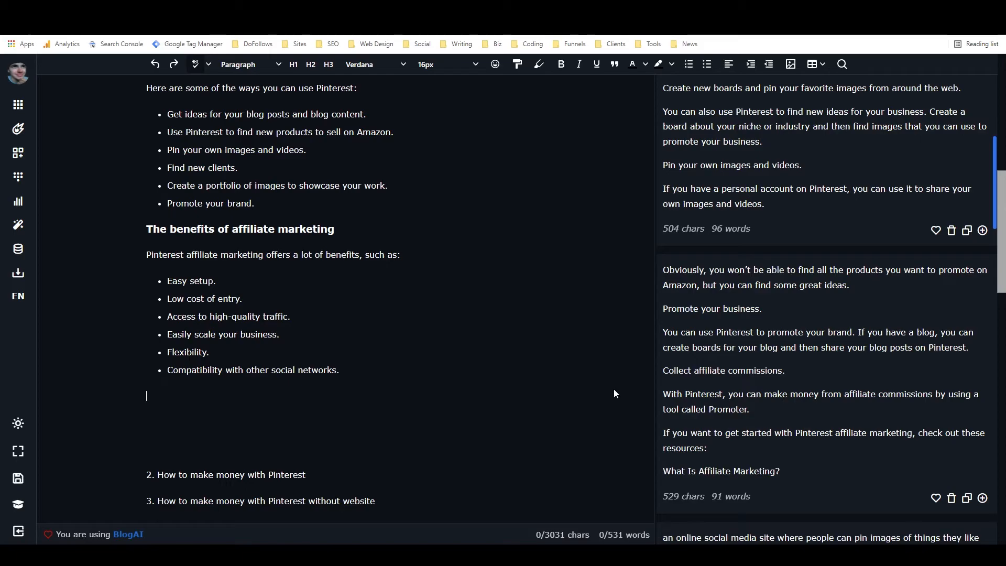
scroll(791, 245, "up", 2)
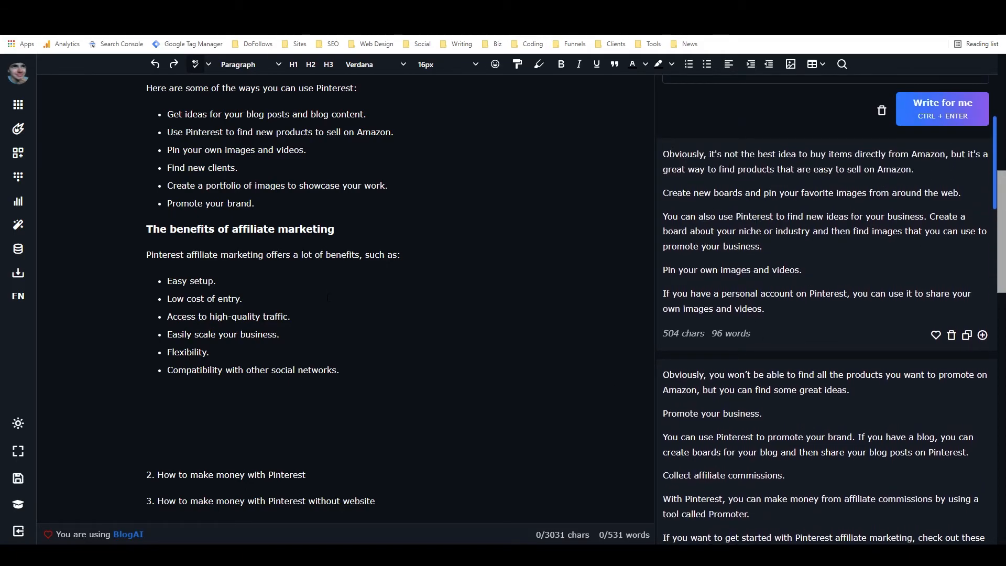
scroll(328, 297, "up", 1)
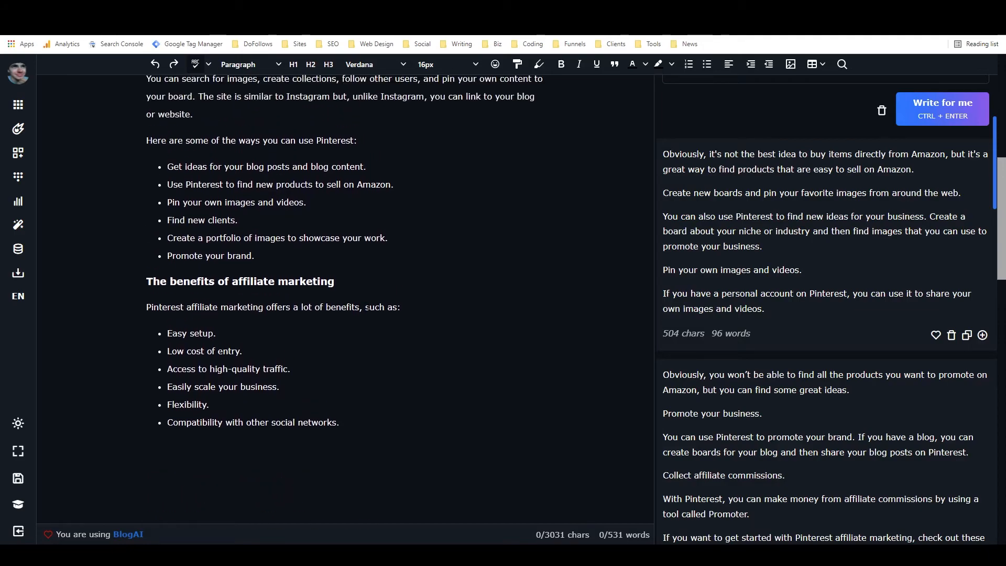
scroll(377, 312, "up", 2)
scroll(414, 322, "down", 2)
scroll(419, 325, "up", 2)
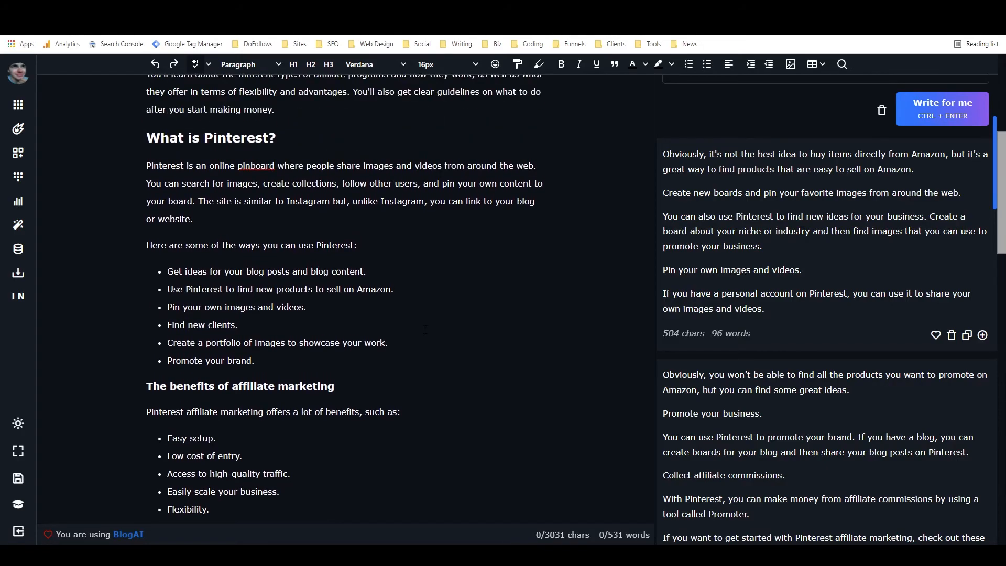
scroll(425, 329, "up", 3)
scroll(428, 329, "down", 4)
type("Now let's take")
type(" a look at")
type("est w")
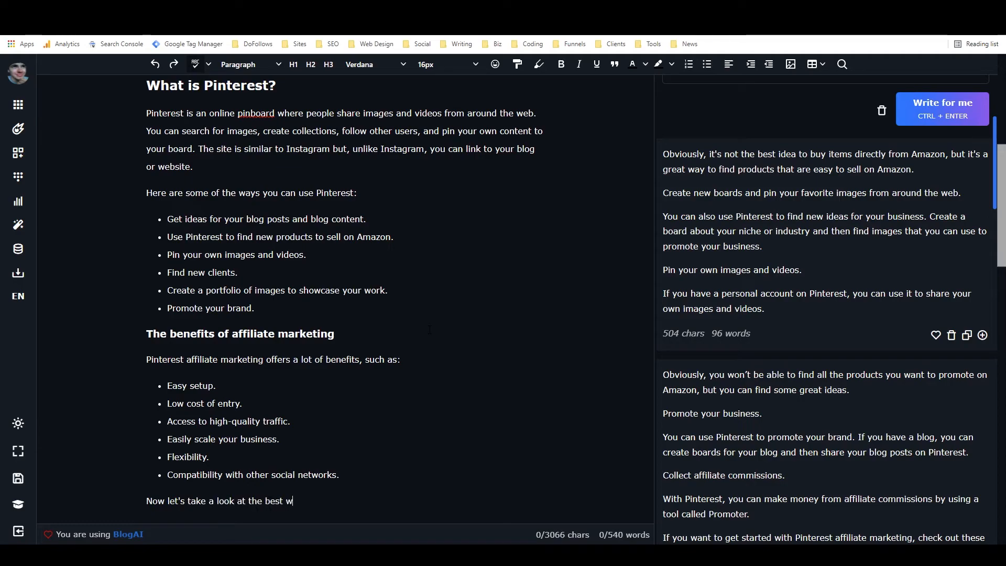
type("ays to start affiliate lm")
key("BackSpace")
key("BackSpace")
type("m")
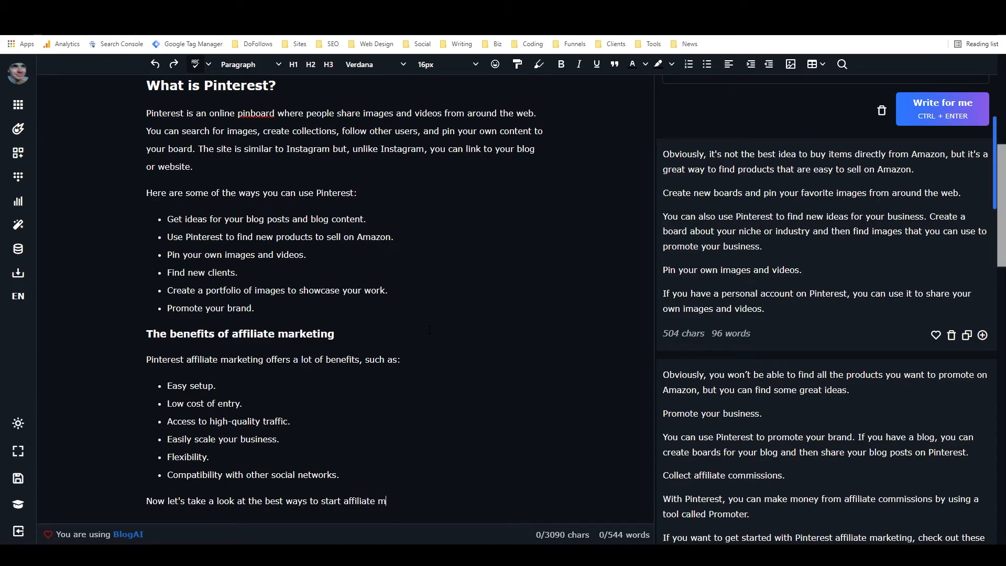
type("arketing as a beginner.")
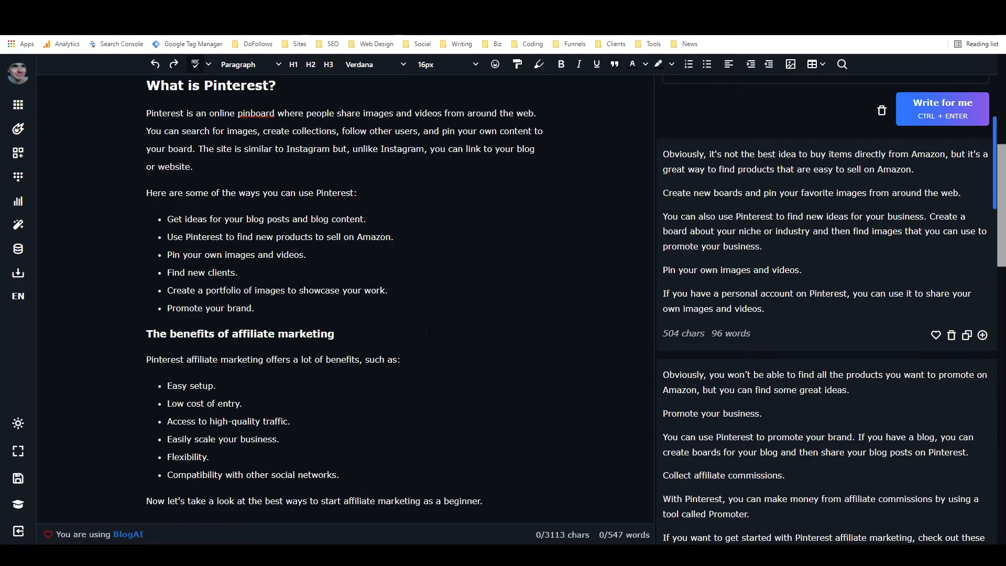
Step: Copy "Pinterest and affiliate marketing" from the generated outline results to below the closing sentence and format it as a Header 2
scroll(430, 329, "down", 7)
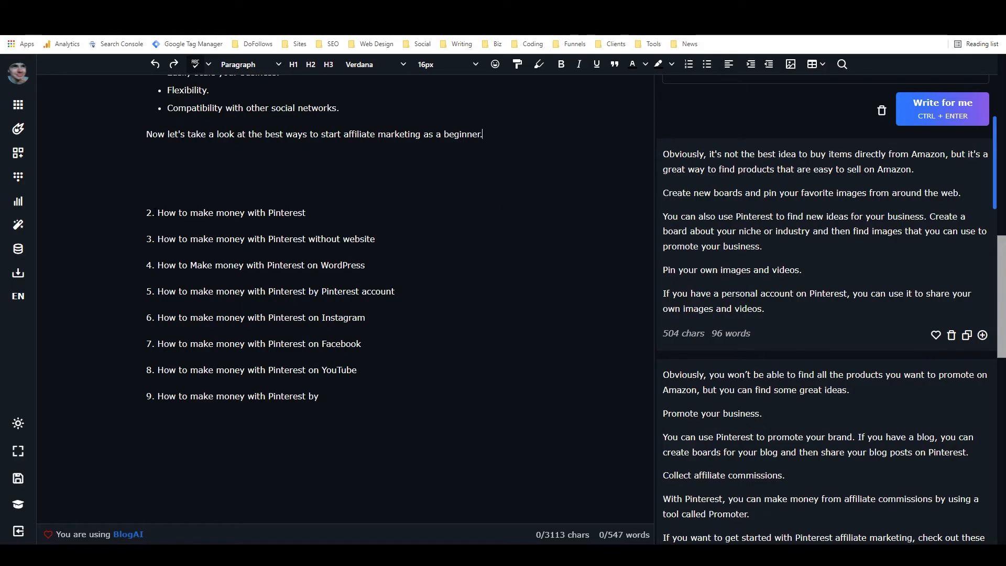
left_click(18, 152)
scroll(783, 250, "down", 2)
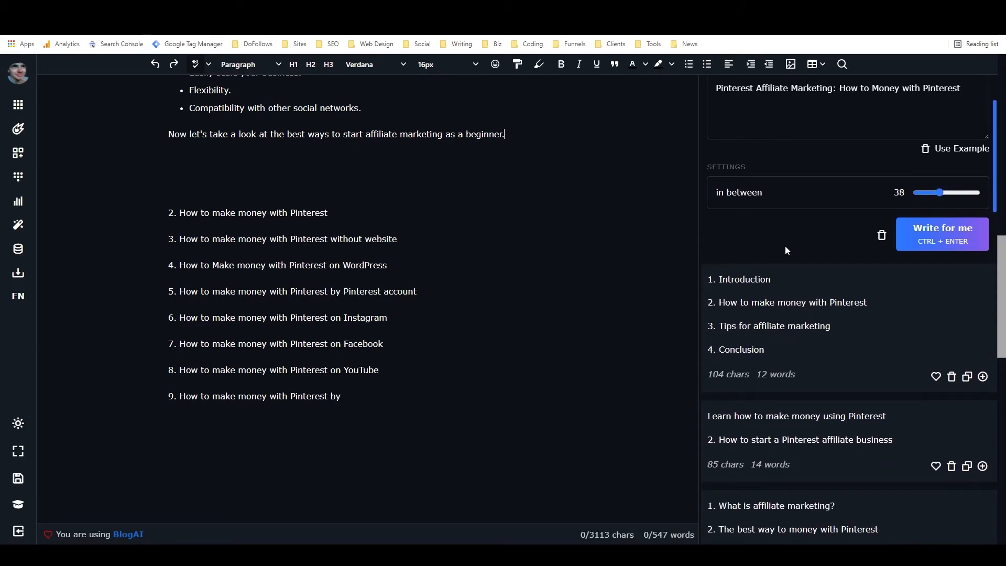
scroll(785, 250, "down", 2)
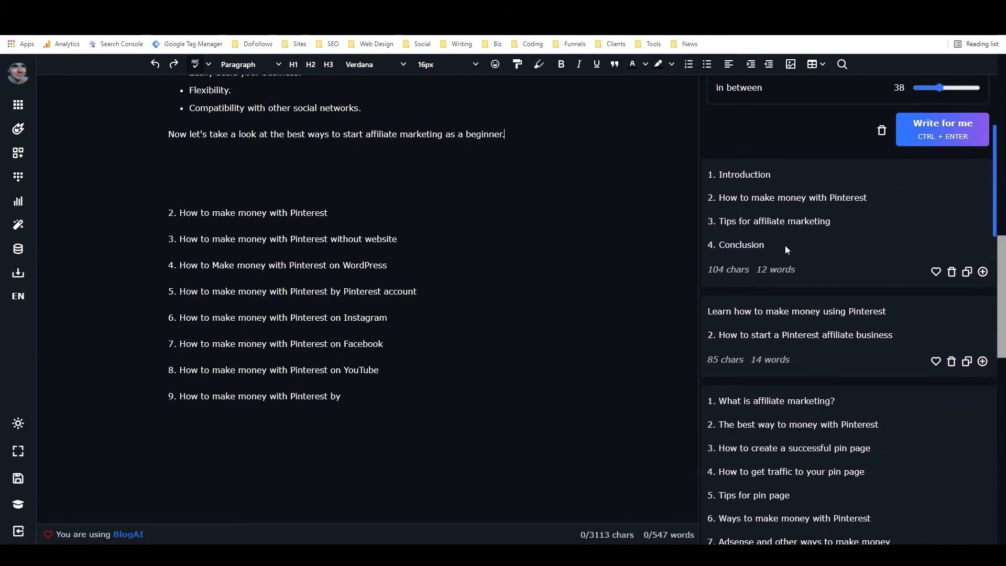
scroll(785, 244, "down", 5)
left_click_drag(720, 302, 859, 304)
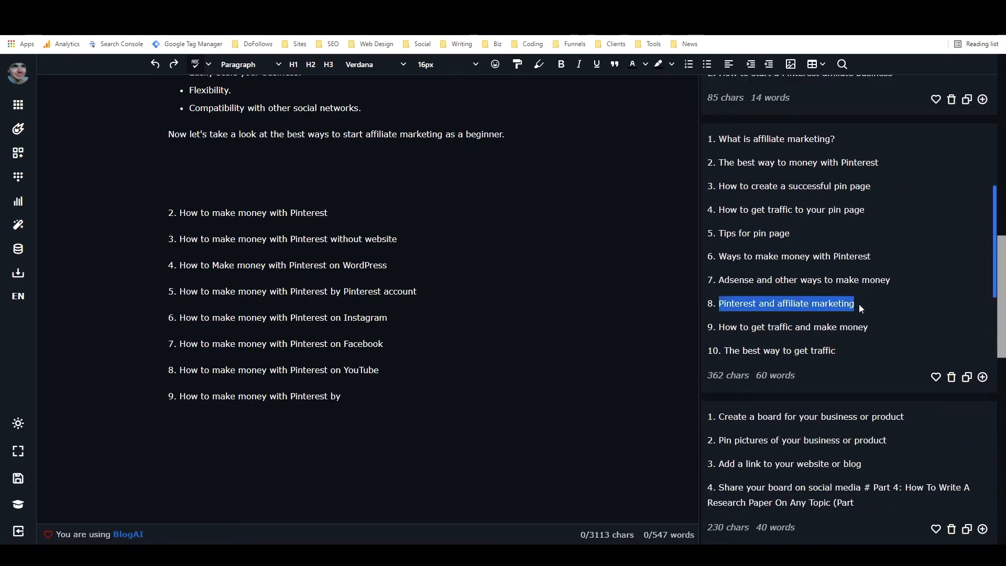
right_click(818, 300)
left_click(822, 313)
left_click(740, 291)
left_click(171, 159)
key("ctrl+v")
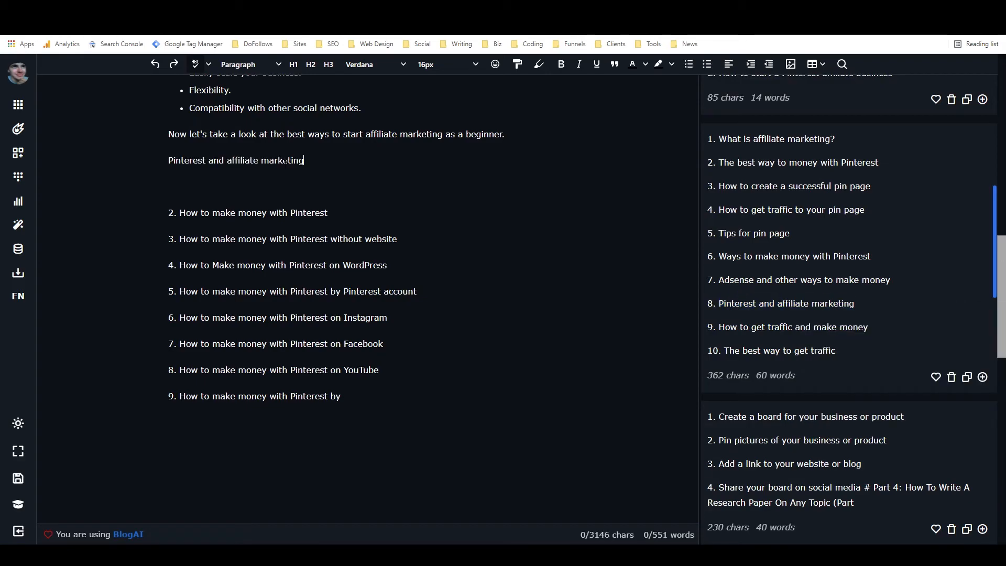
left_click(311, 65)
Step: Add blank lines under the new heading and begin its paragraph with "Affiliate marketing is the process of selling other people's"
left_click(356, 184)
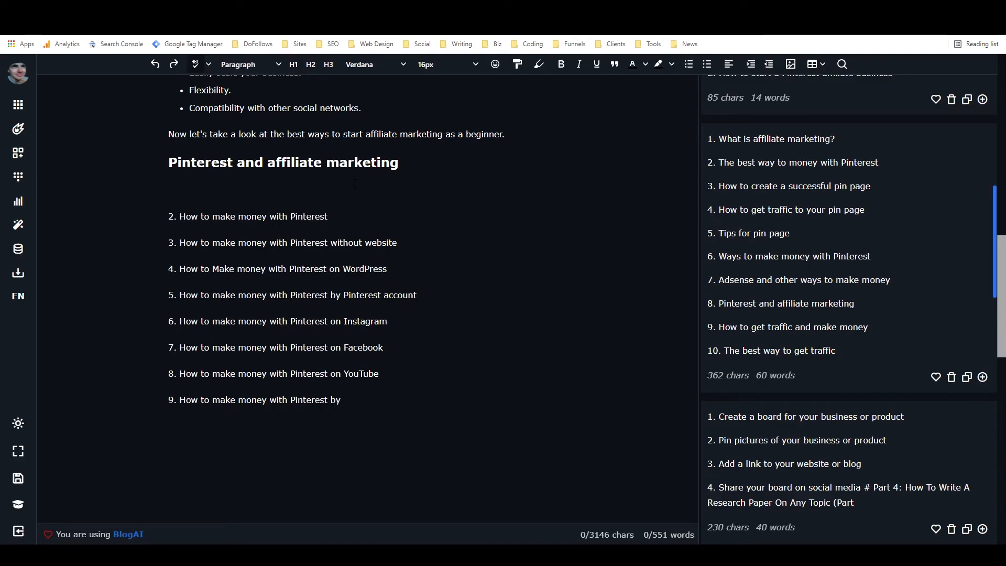
key("Return")
key("Return")
scroll(355, 184, "up", 4)
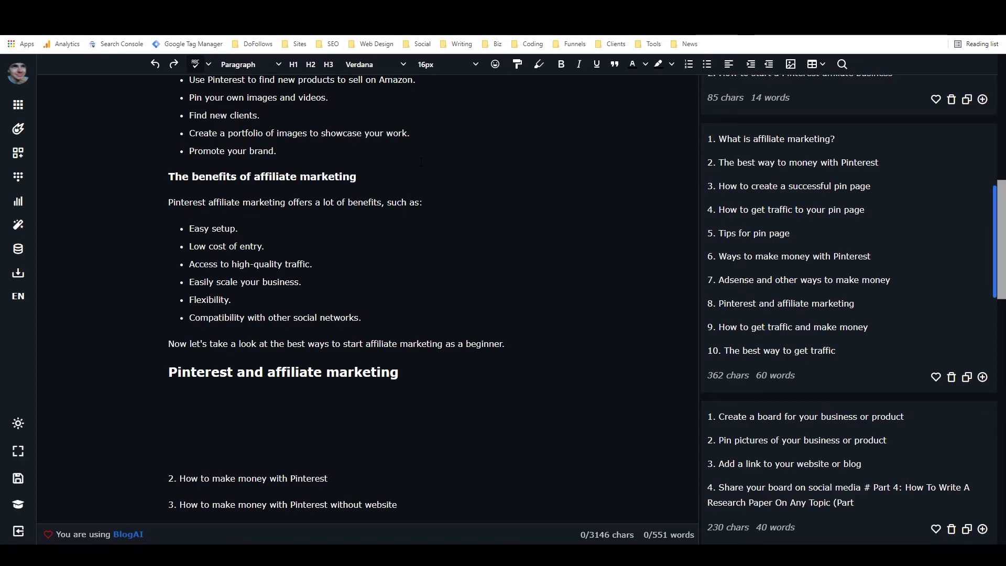
type("Affiliate marketing is ")
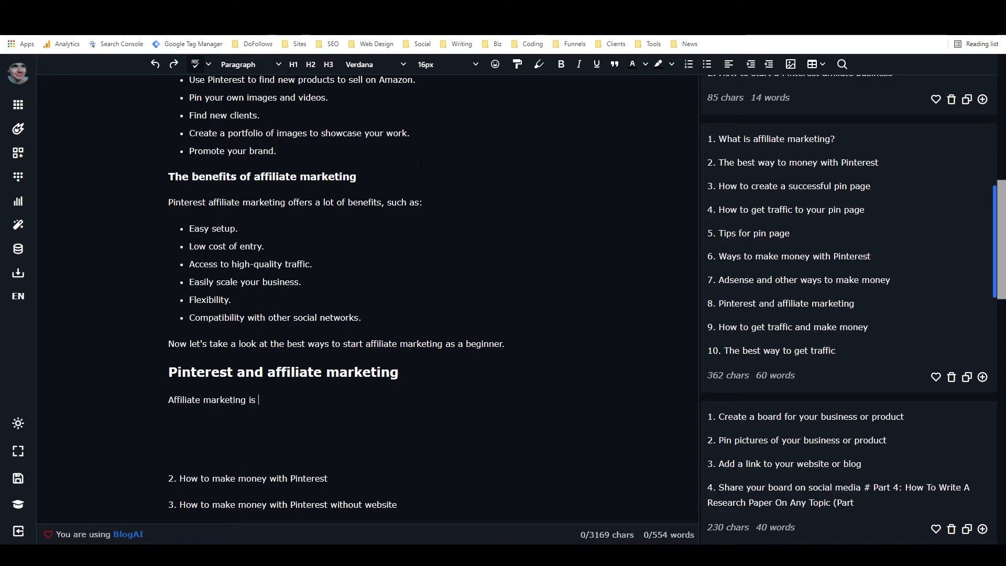
type("the proce")
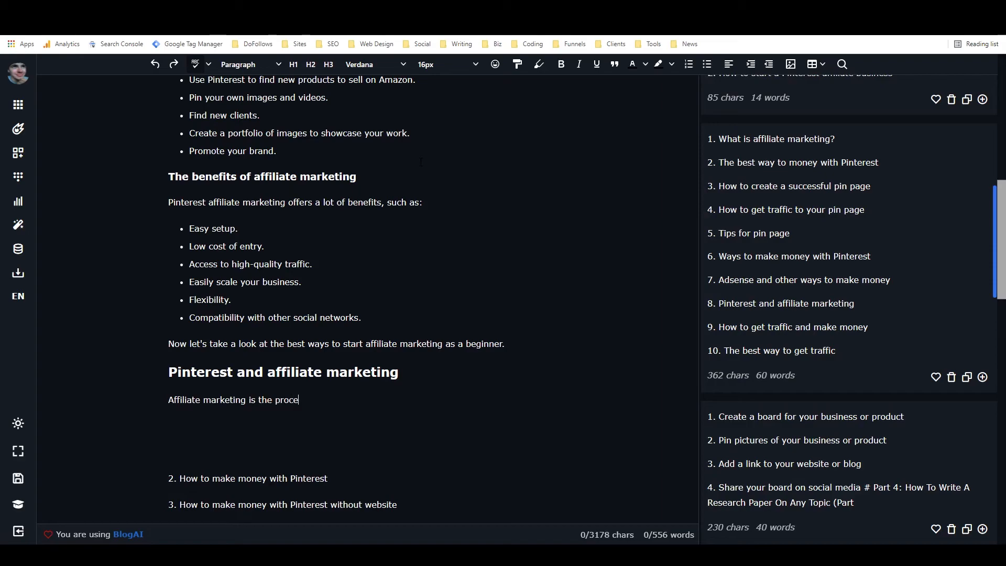
type("ss of selling other people's")
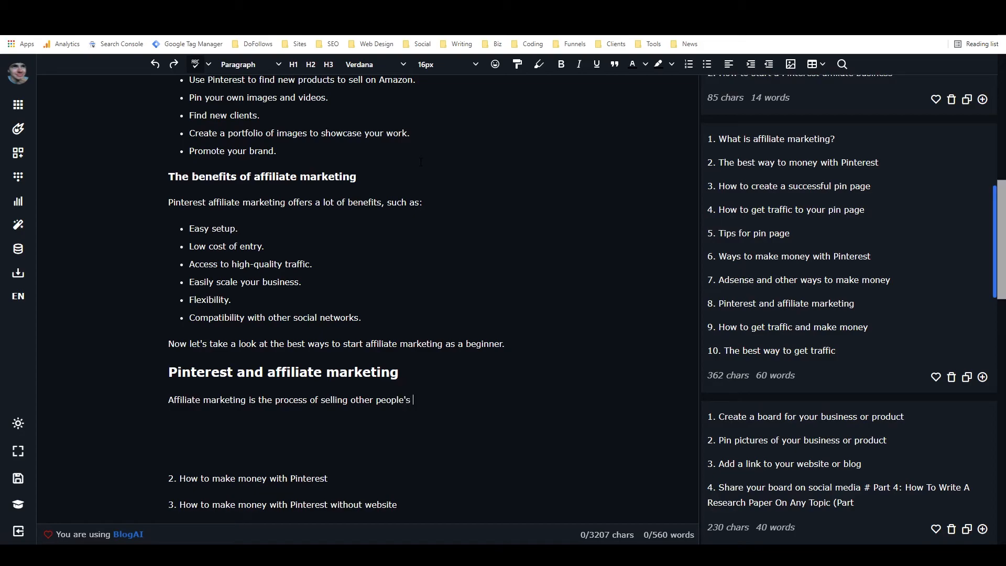
Step: Reword the text after "the process of" to "promoting products or services other than your own." and start the next sentence with "Pinterest is"
key("BackSpace")
key("BackSpace")
key("BackSpace")
key("BackSpace")
key("BackSpace")
key("BackSpace")
key("BackSpace")
key("BackSpace")
key("BackSpace")
key("BackSpace")
key("BackSpace")
key("BackSpace")
key("BackSpace")
key("BackSpace")
key("BackSpace")
key("BackSpace")
key("BackSpace")
key("BackSpace")
key("BackSpace")
key("BackSpace")
type("promoting other ")
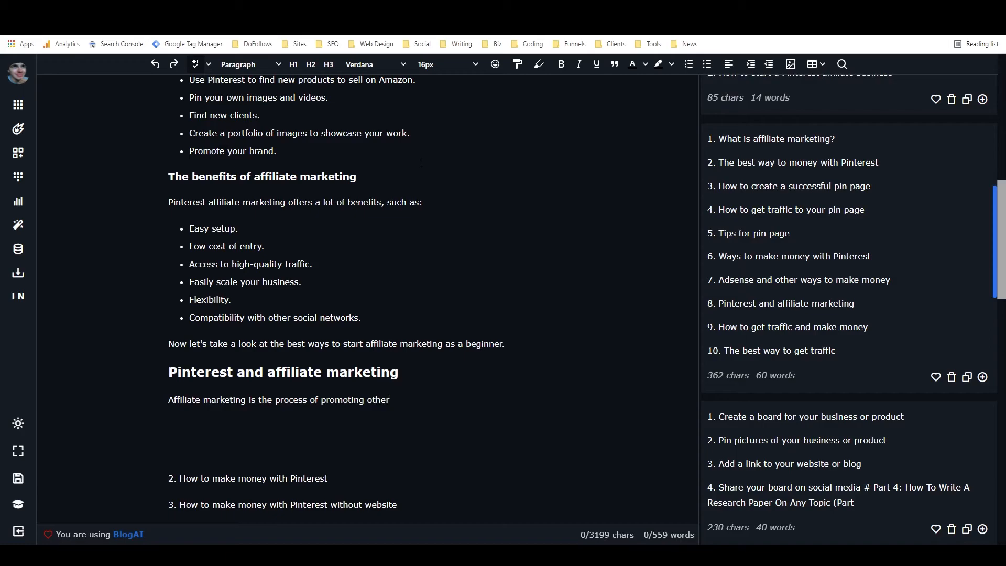
type("p")
key("BackSpace")
key("BackSpace")
key("BackSpace")
key("BackSpace")
key("BackSpace")
key("BackSpace")
key("BackSpace")
type("products or services other than yu")
type("ur ow")
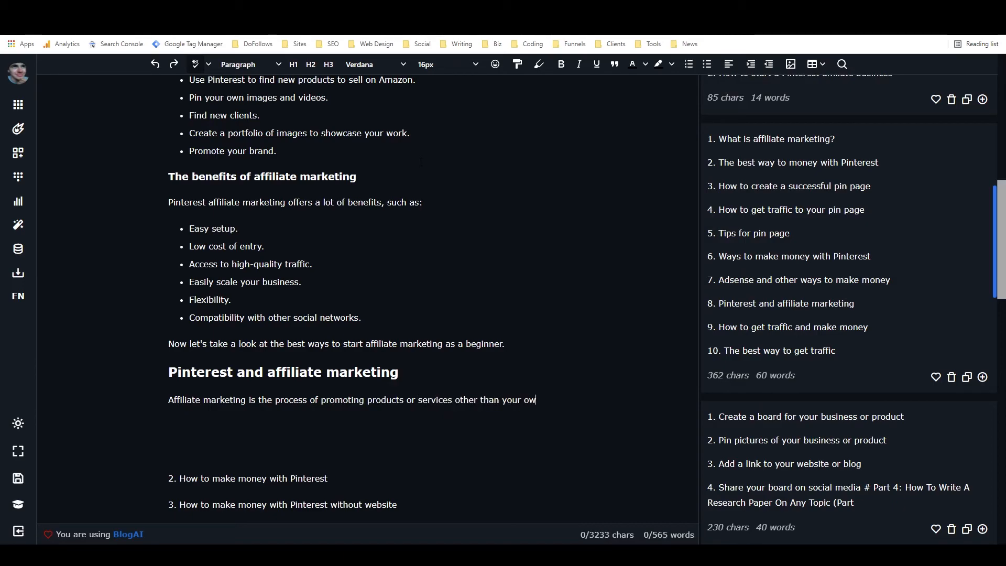
type("n. Pinterest is")
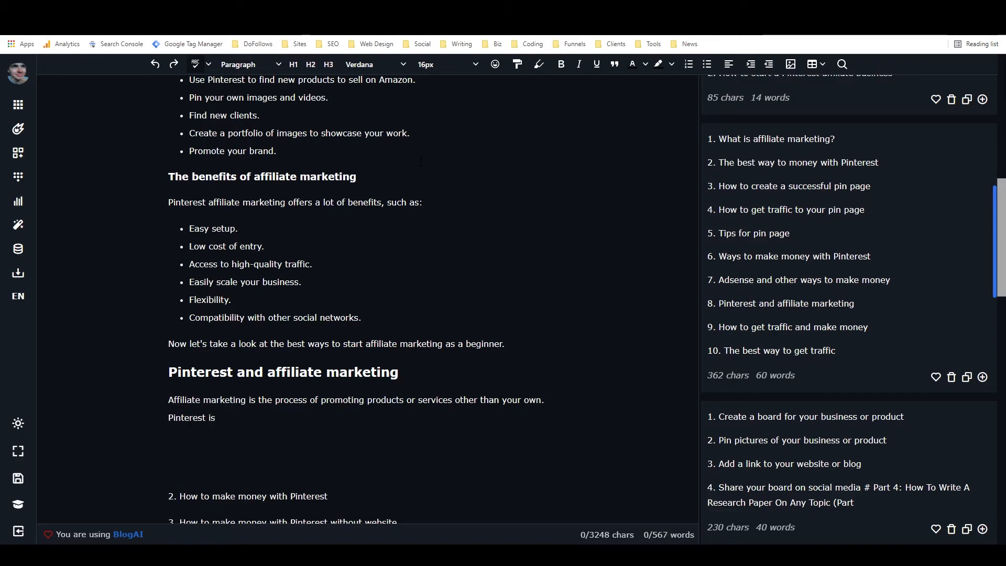
Step: Expand the section with Longform and join the generated text directly onto "Pinterest is"
left_click(18, 128)
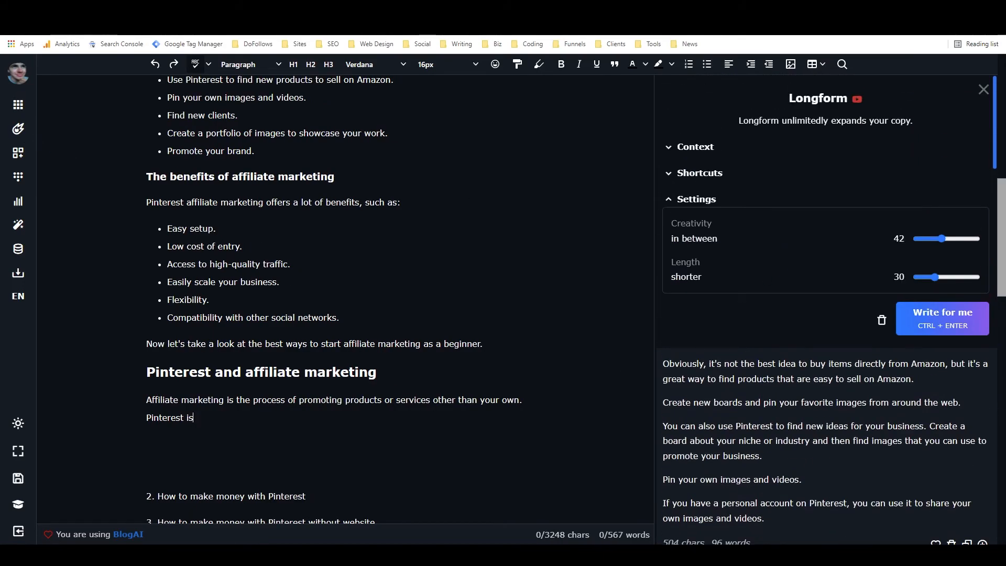
left_click(926, 320)
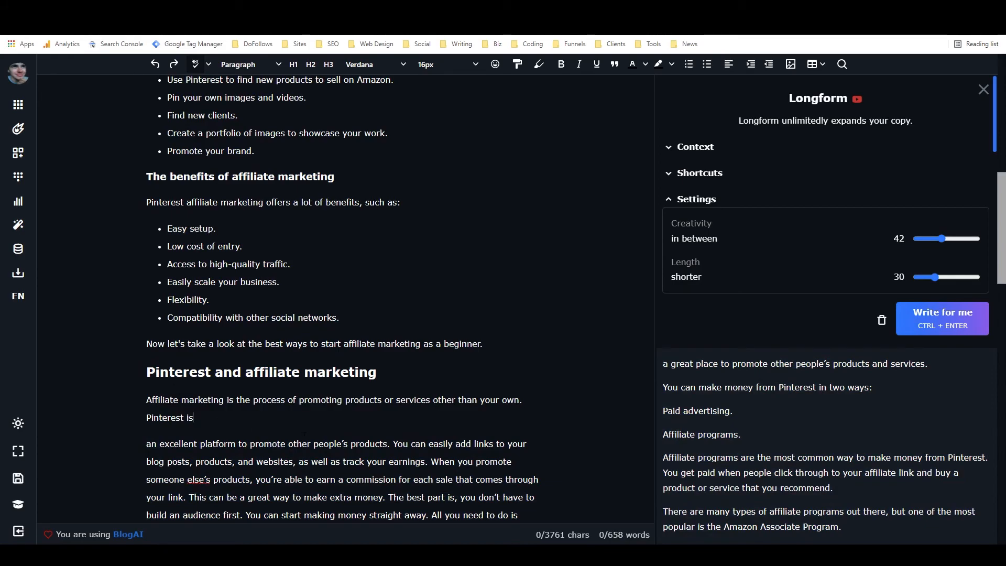
key("Delete")
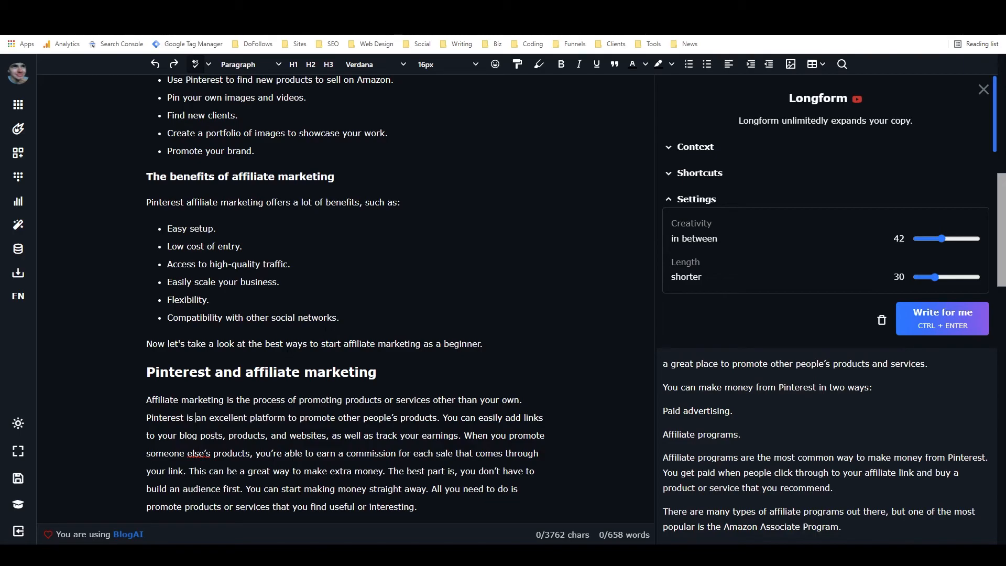
Step: Start a new paragraph at "When you promote someone else's products" in the generated text
scroll(309, 347, "down", 1)
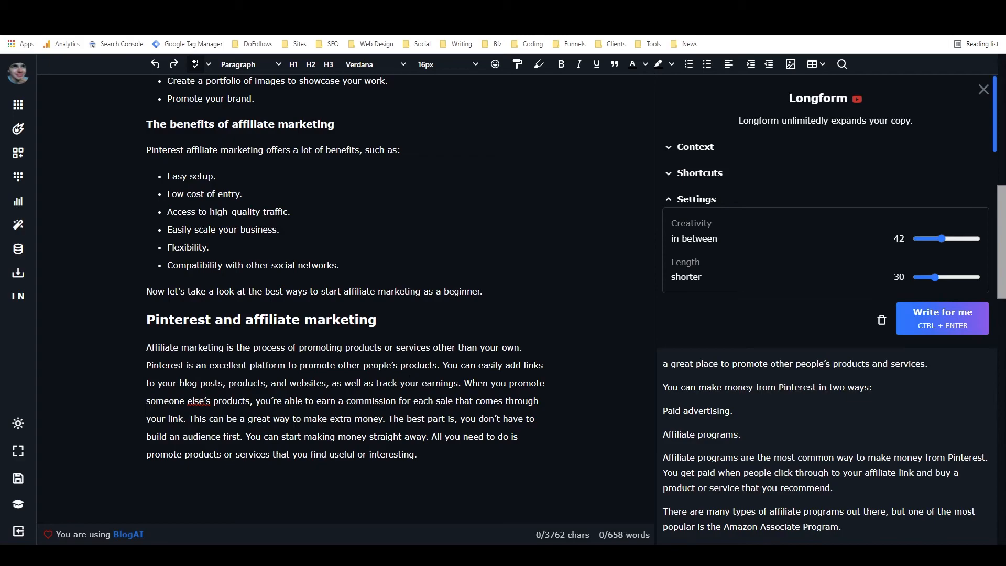
key("Return")
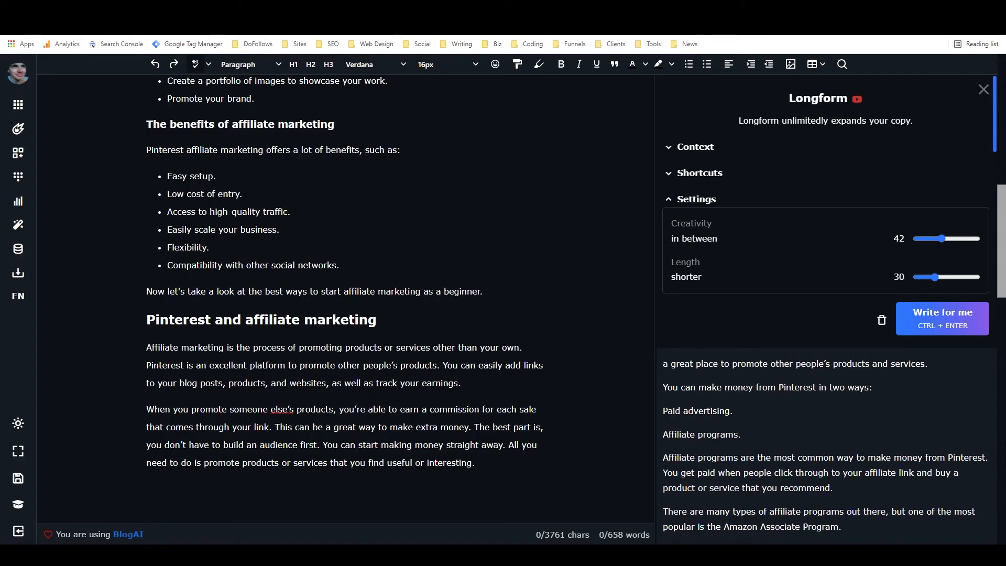
Step: Delete the sentence "You can start making money straight away." from the second paragraph under "Pinterest and affiliate marketing"
left_click_drag(322, 444, 507, 444)
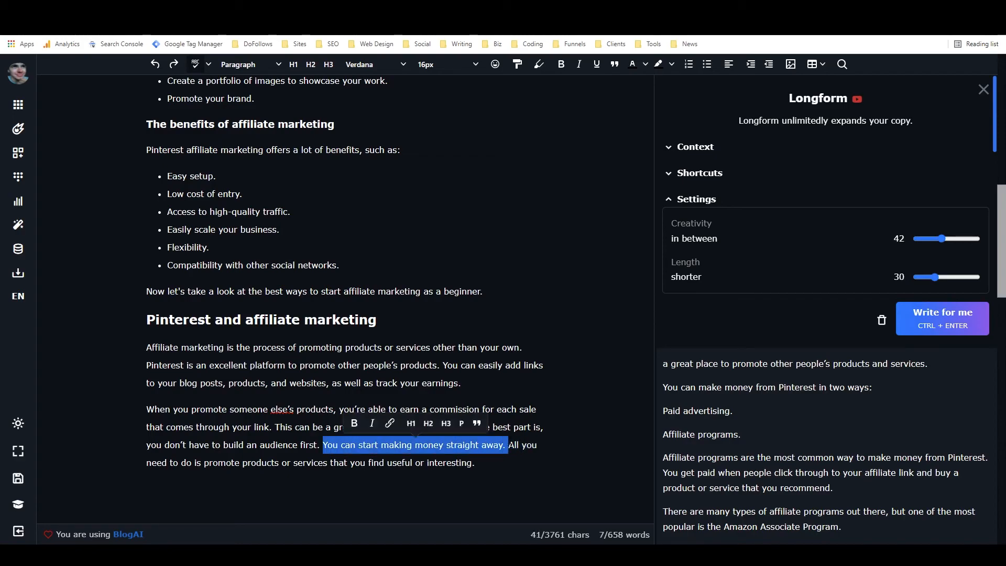
key("Delete")
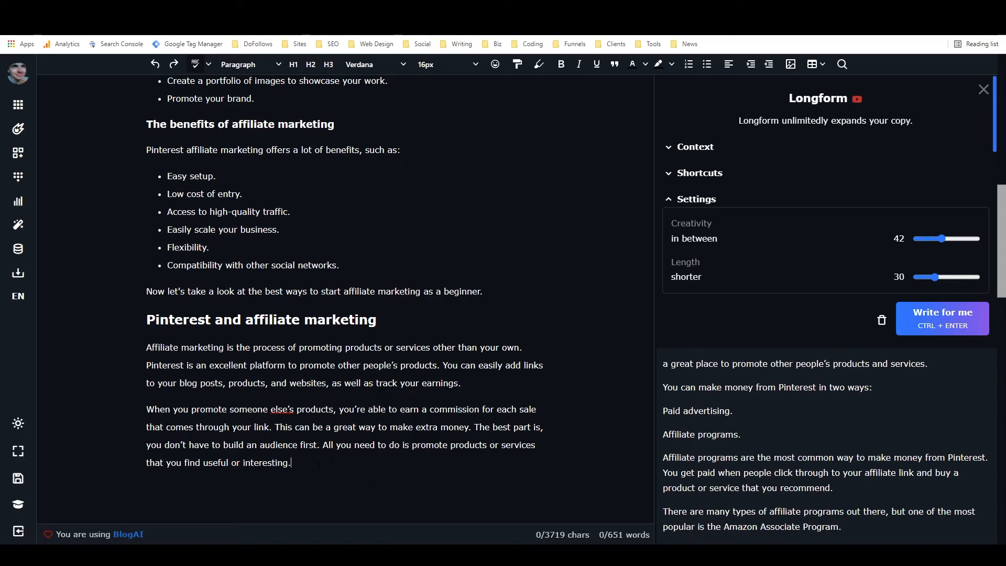
Step: Copy "How to use Pinterest as a business tool" from the generated outlines below the affiliate marketing section and format it as an H3 heading
scroll(381, 336, "down", 4)
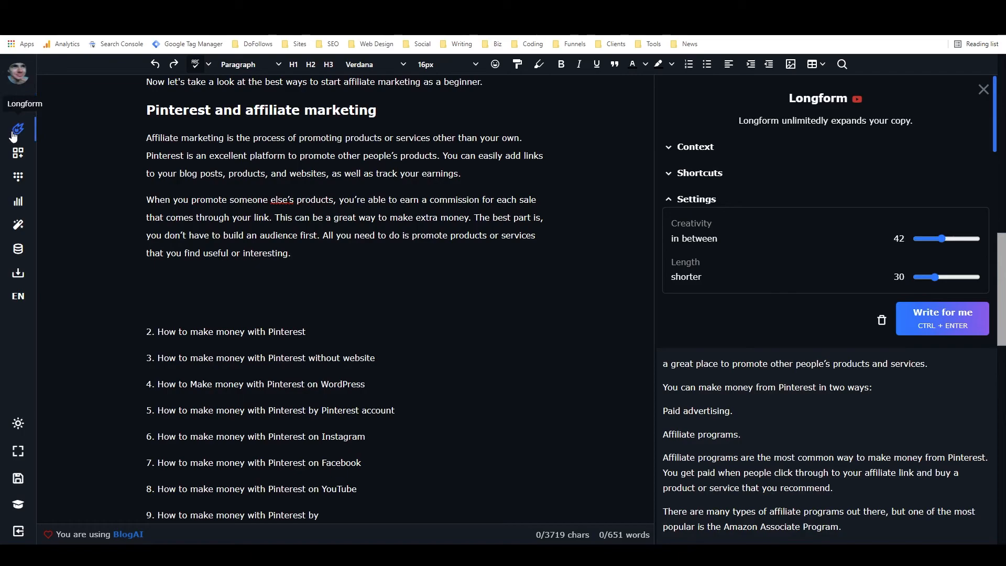
left_click(18, 152)
scroll(811, 354, "down", 5)
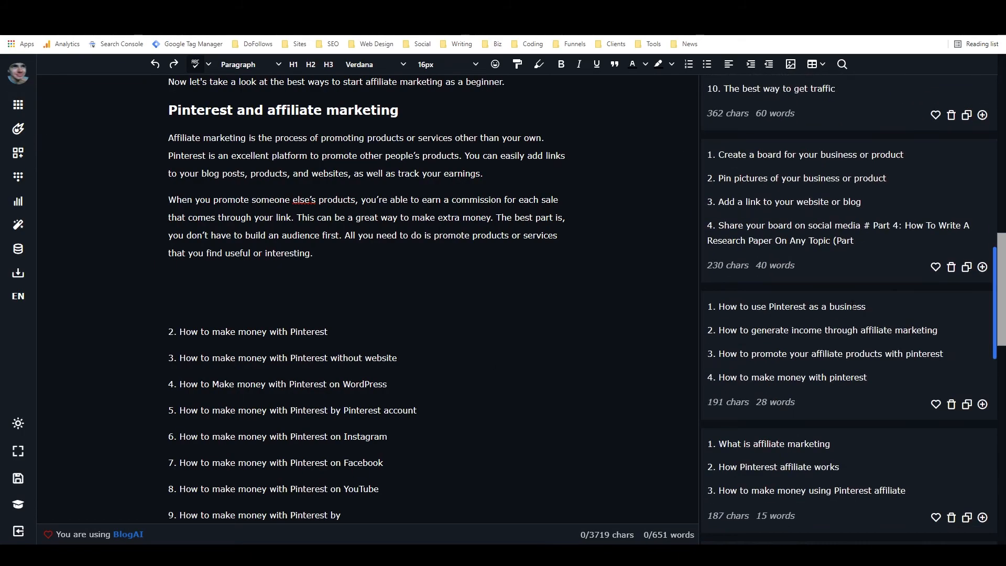
scroll(852, 307, "down", 4)
scroll(850, 303, "down", 3)
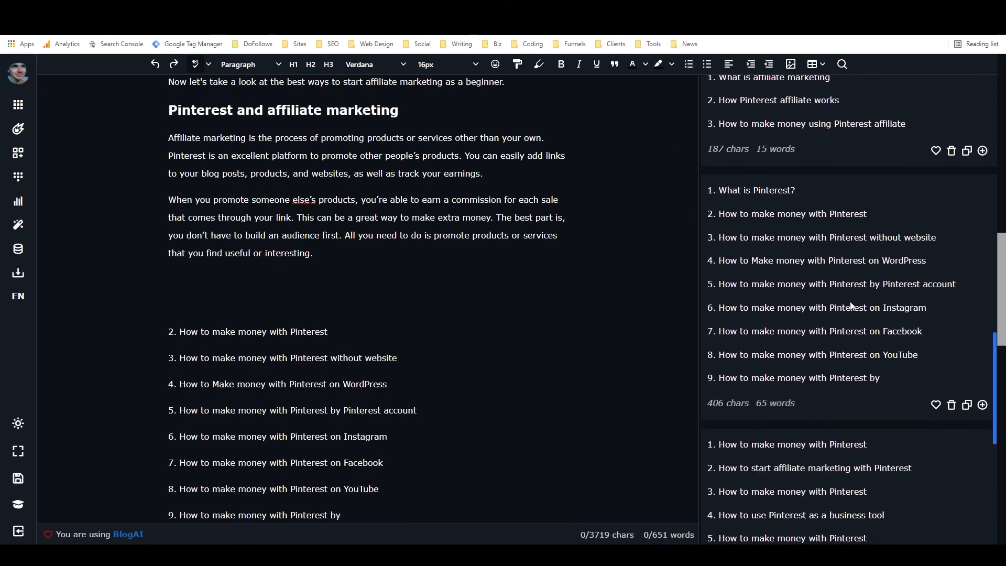
scroll(849, 300, "down", 2)
left_click_drag(719, 410, 886, 410)
right_click(779, 407)
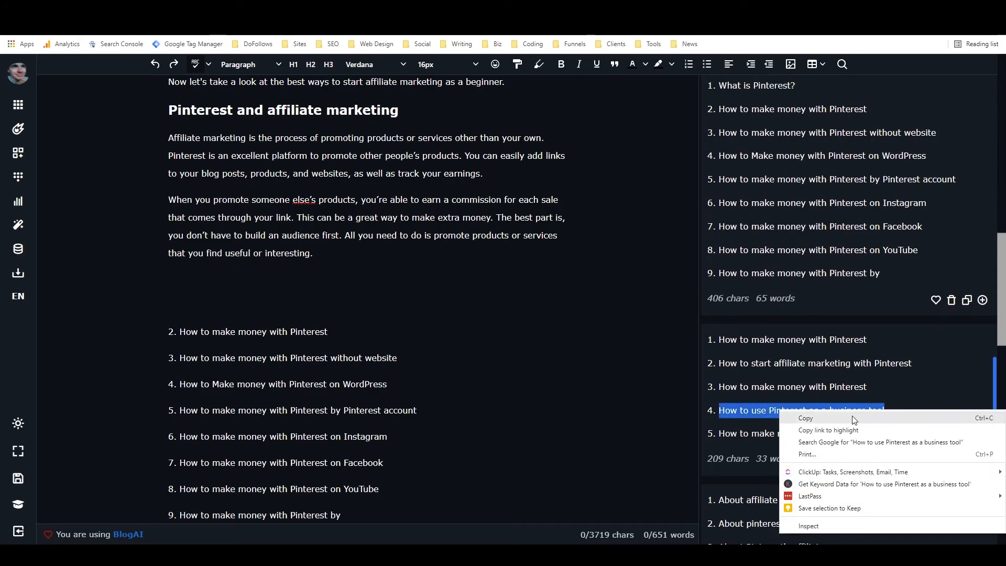
left_click(853, 418)
left_click(246, 279)
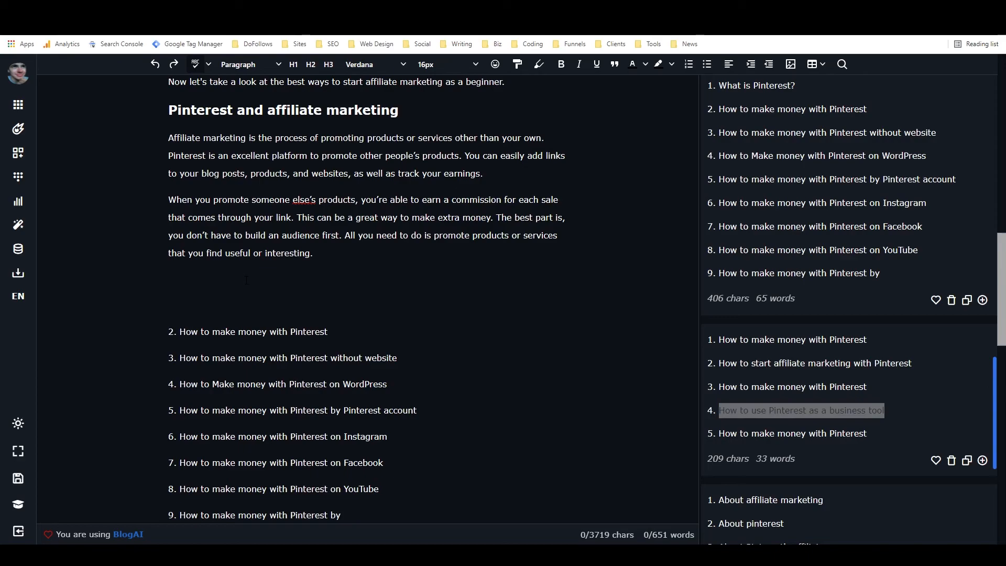
key("ctrl+v")
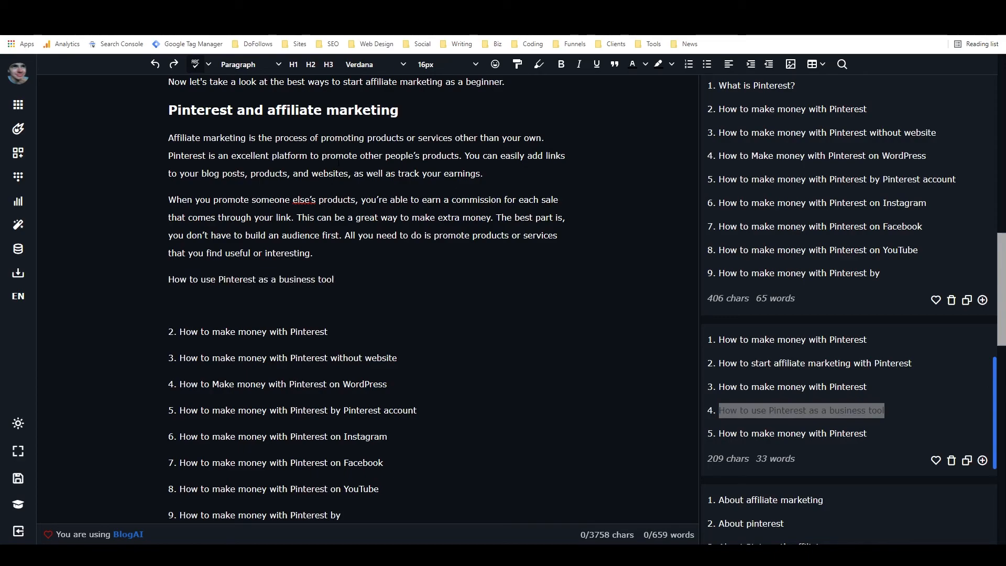
left_click(328, 65)
Step: Add a blank line under the new heading and begin its paragraph with "Pinterest has"
left_click(303, 290)
key("Return")
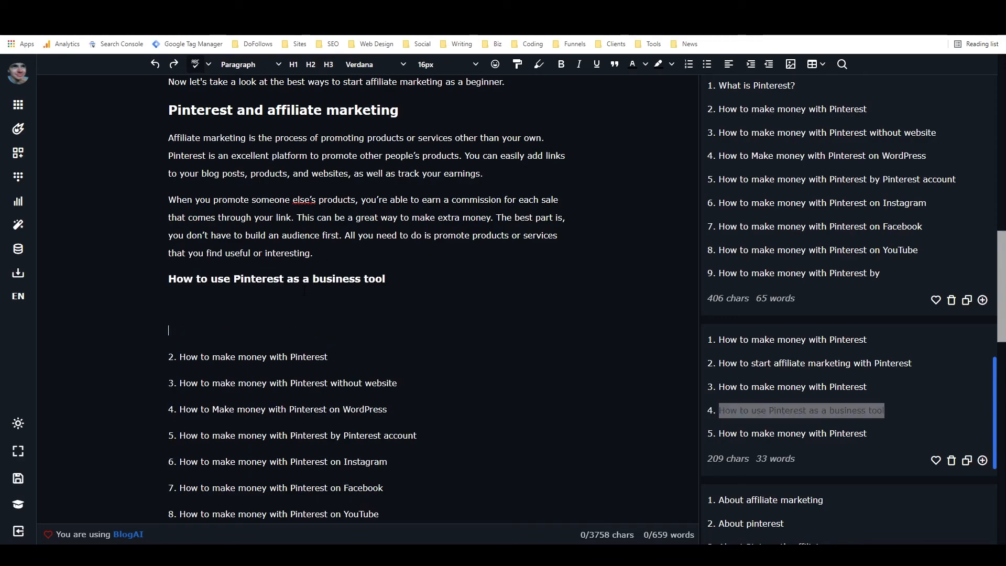
key("Up")
type("Pinteres")
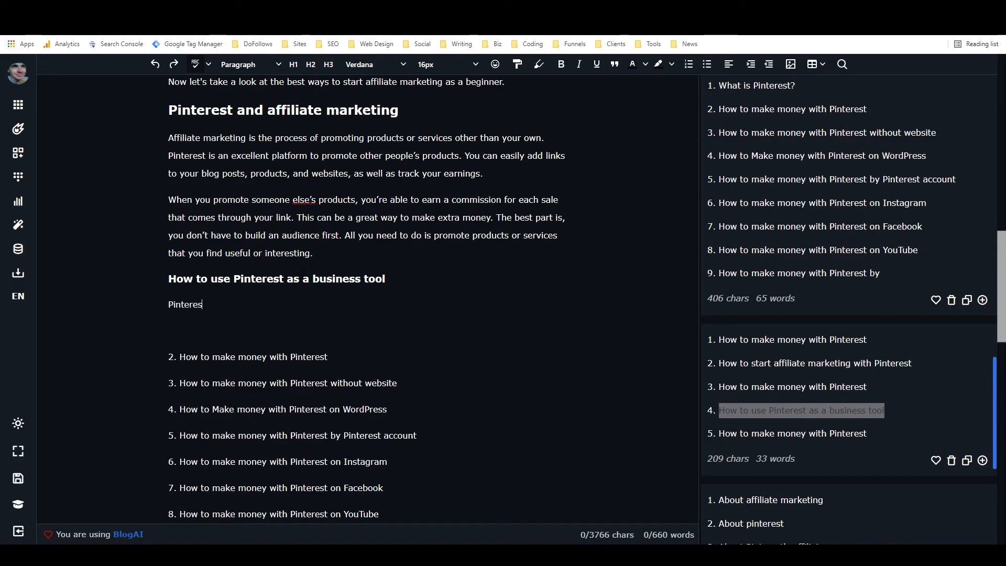
type("t has")
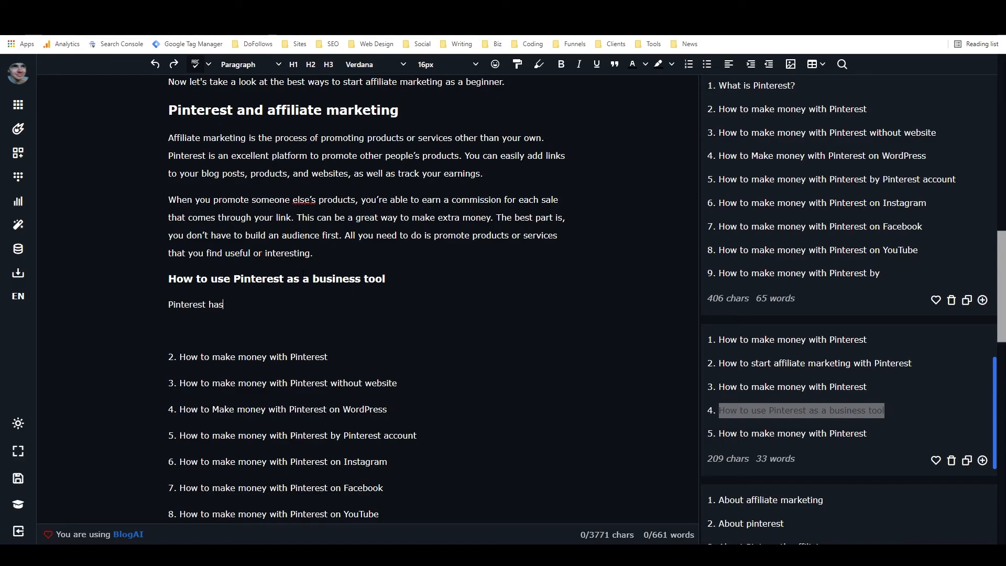
Step: Expand the business tool section with Longform and join the generated text directly onto "Pinterest has"
left_click(17, 132)
left_click(971, 316)
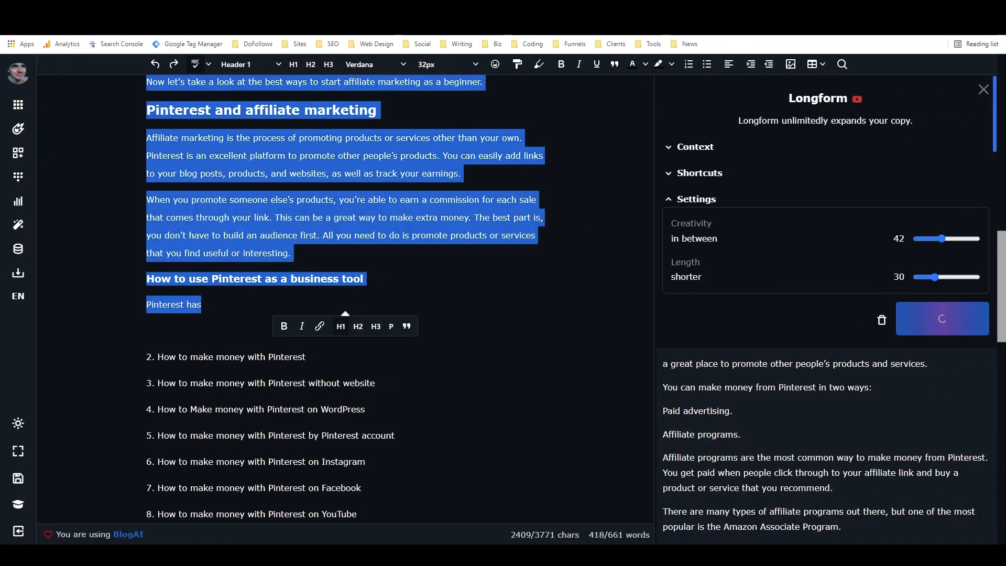
scroll(359, 231, "up", 2)
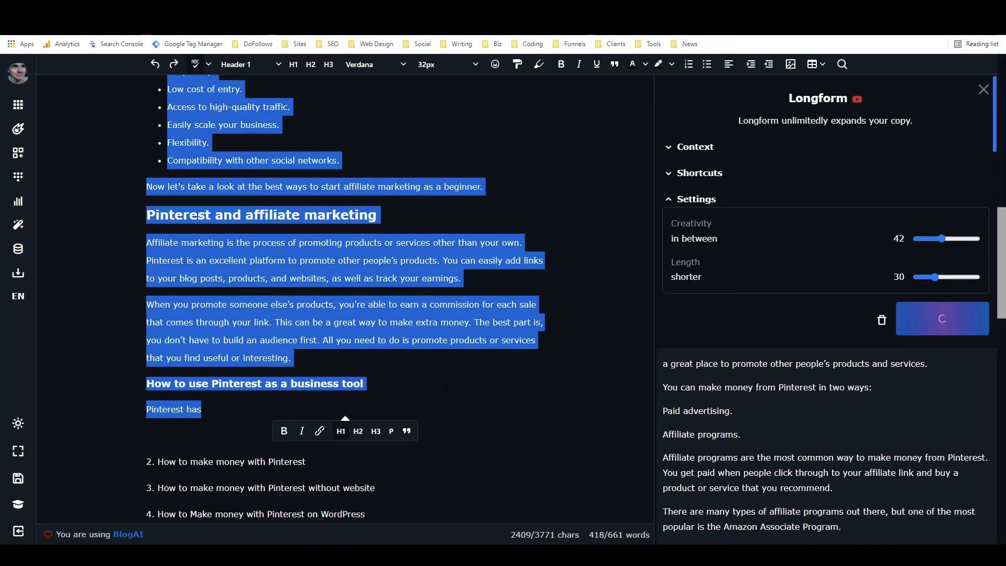
scroll(441, 356, "up", 2)
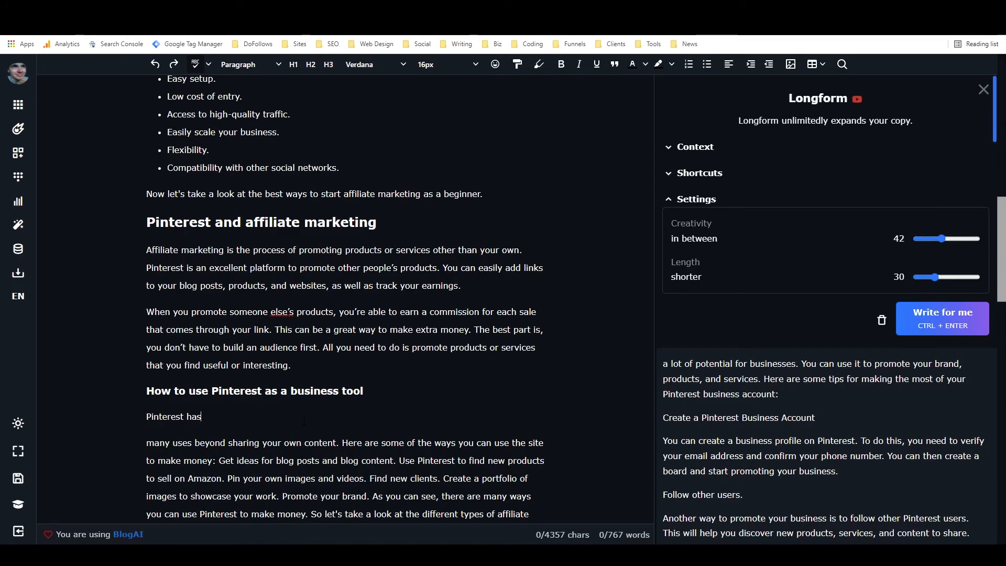
key("Delete")
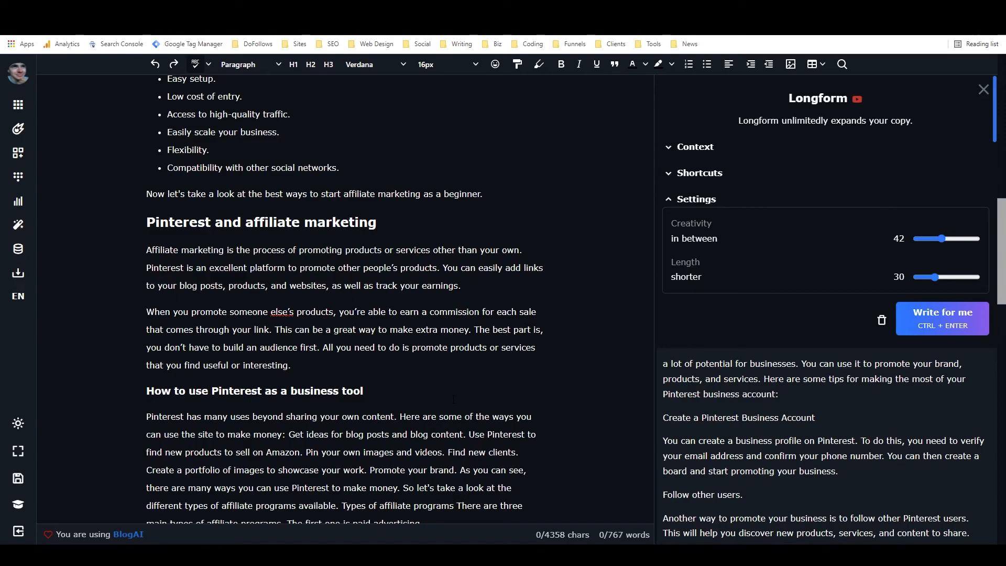
Step: Review the article from its title through the business tool section, checking the headings, paragraphs and bullet lists
scroll(346, 298, "up", 15)
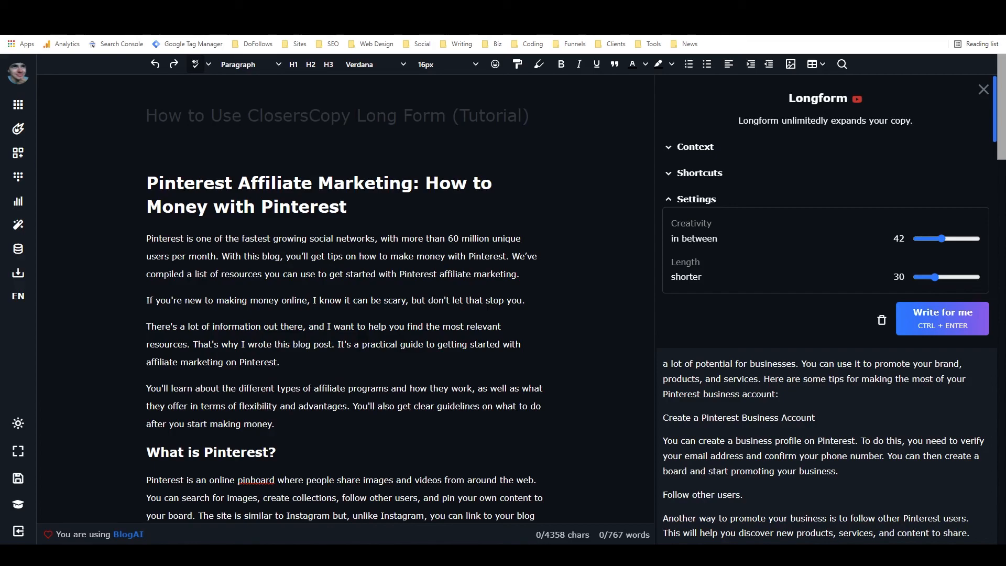
scroll(201, 278, "down", 5)
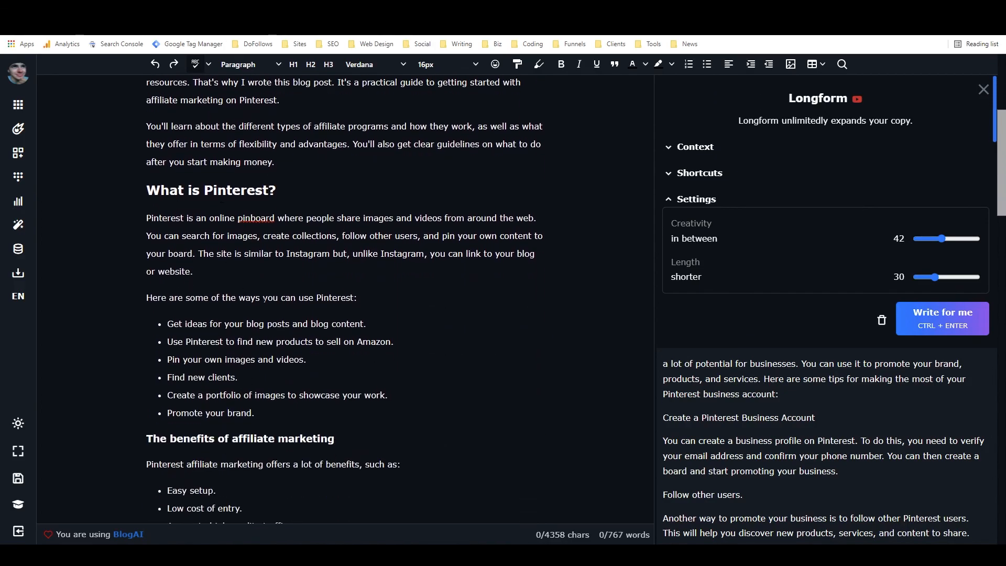
scroll(345, 299, "up", 6)
scroll(345, 299, "down", 3)
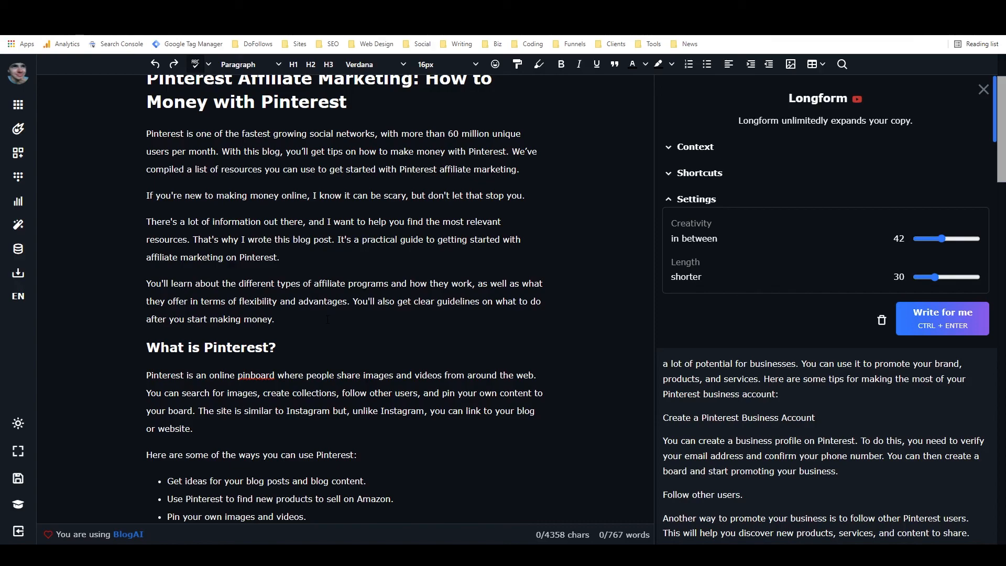
scroll(325, 318, "up", 2)
scroll(266, 265, "down", 7)
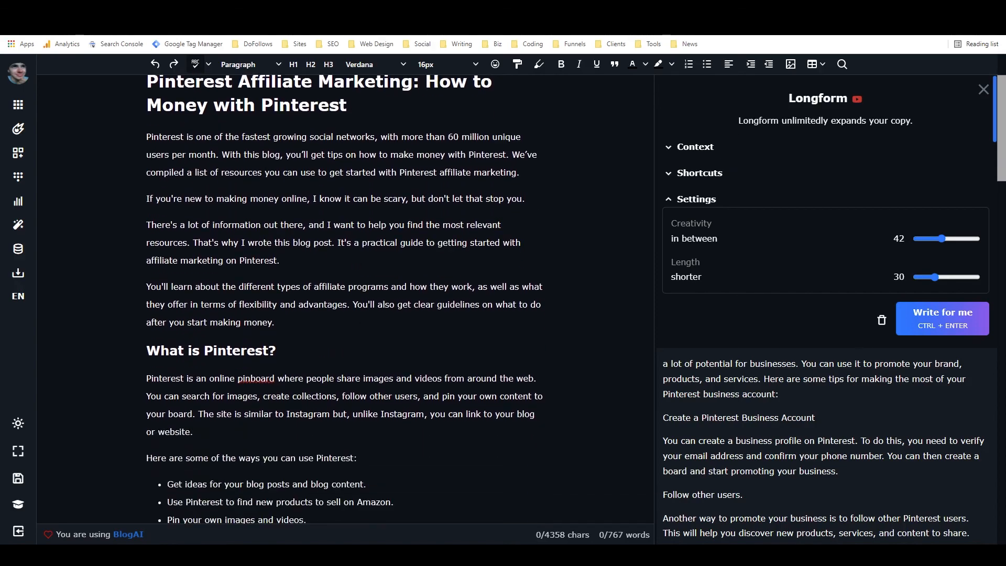
scroll(267, 265, "down", 8)
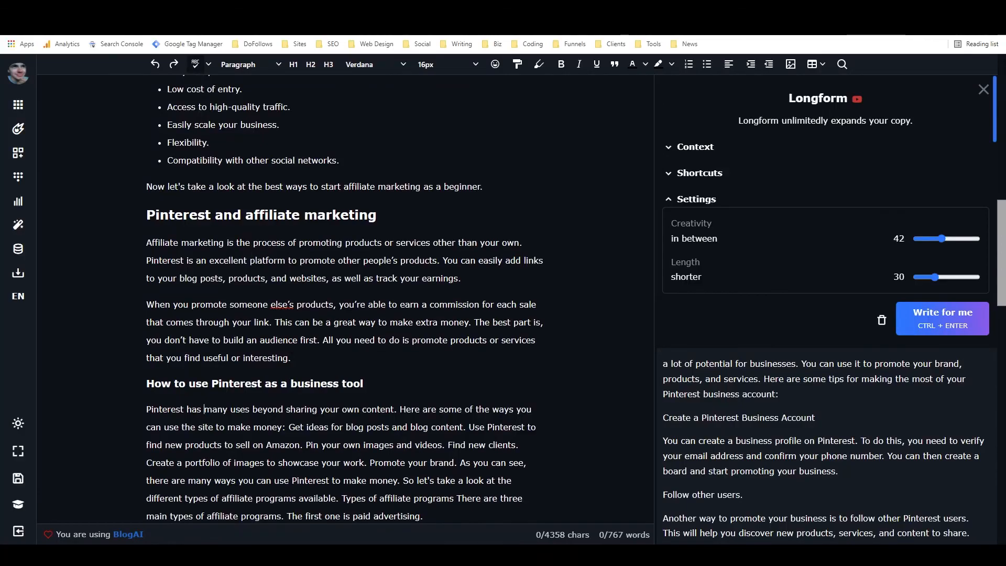
left_click_drag(423, 412, 124, 117)
scroll(161, 151, "up", 11)
scroll(123, 114, "up", 3)
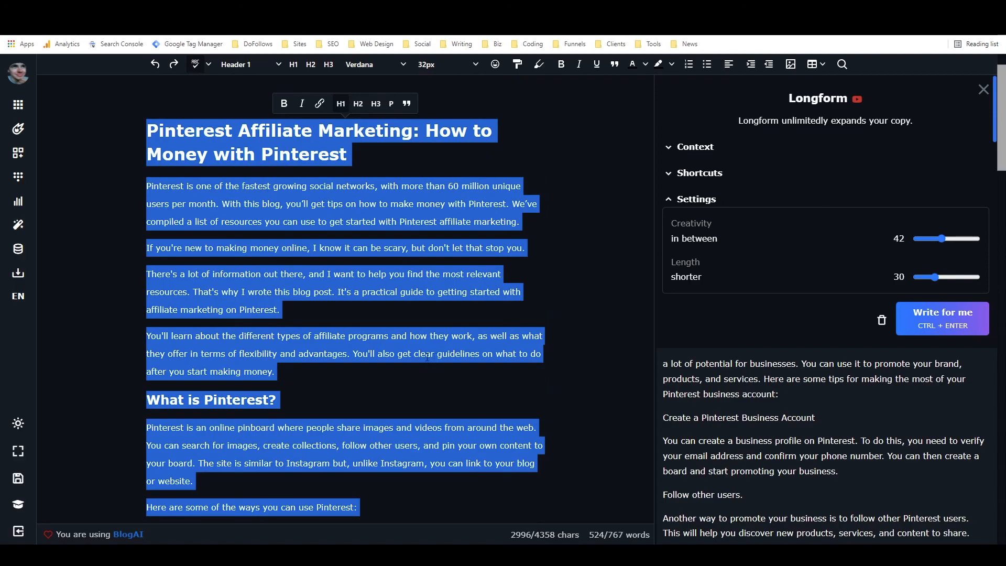
left_click(429, 218)
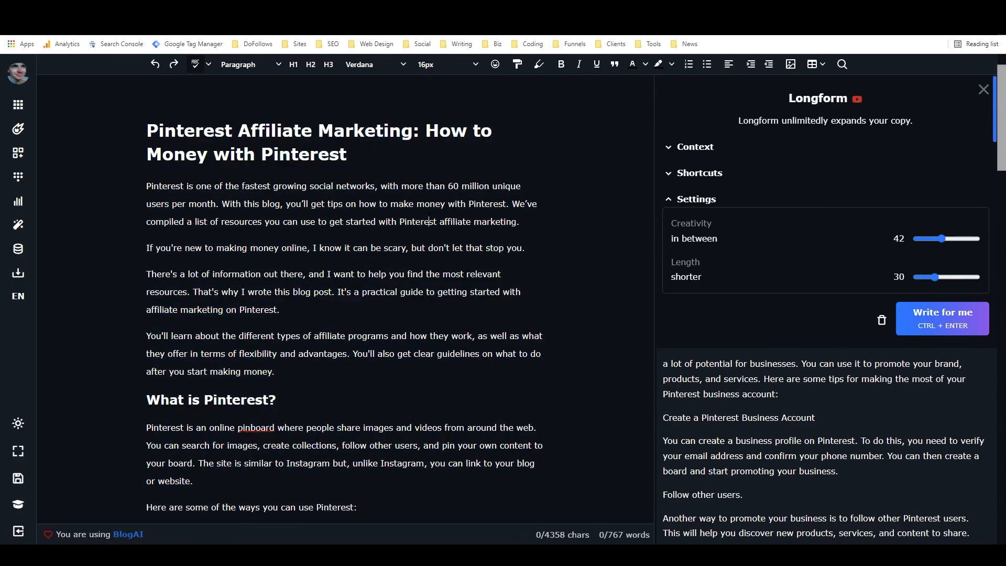